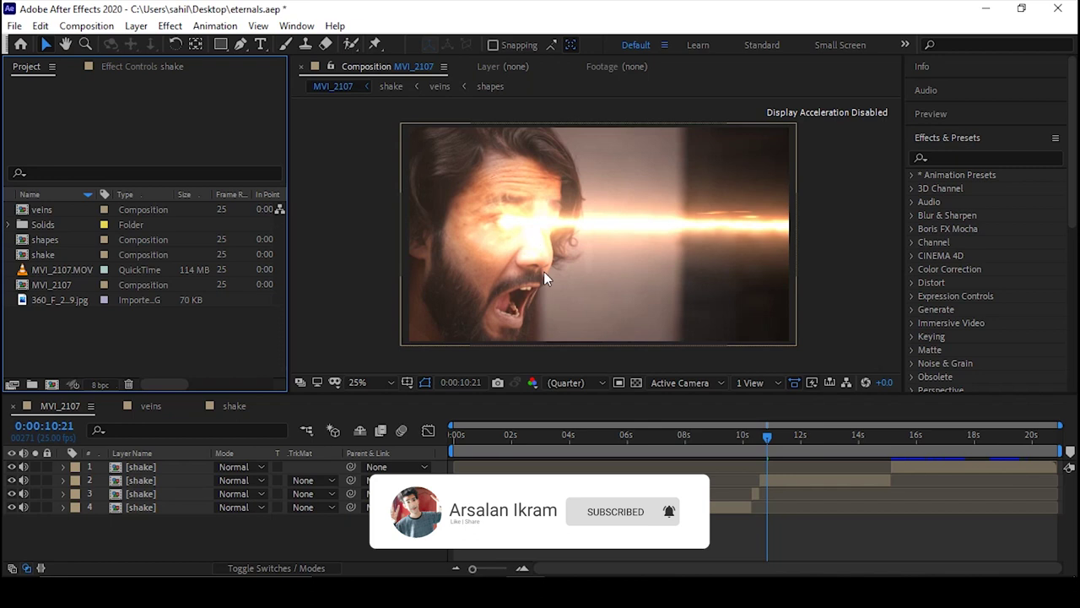
- Create a new composition from the MVI_2107.MOV footage and move its playhead to 0:00:10:09
{"action": "left_click", "coordinate": [796, 435]}
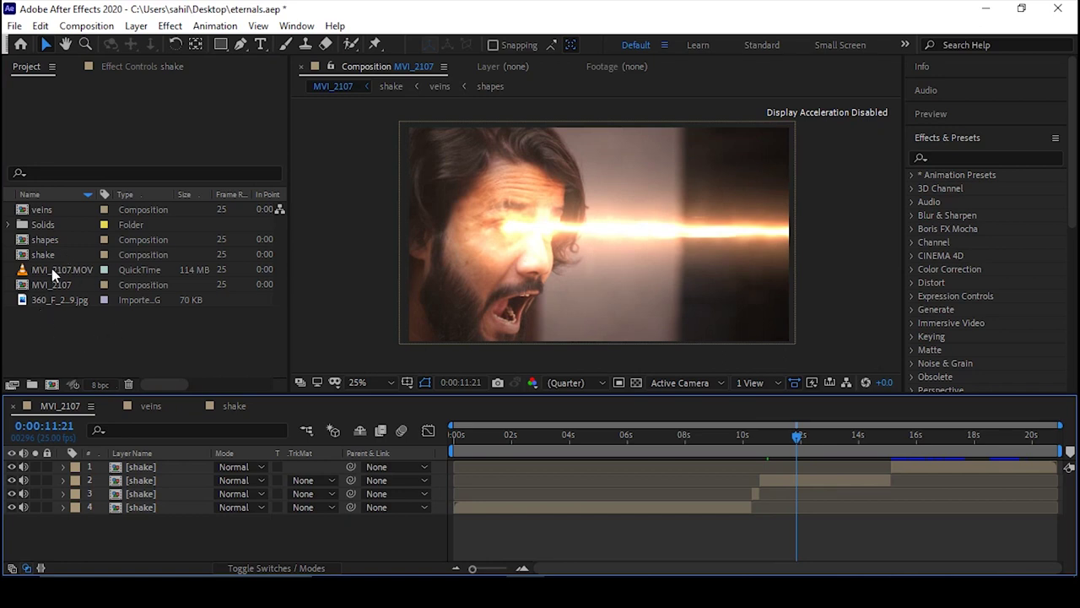
{"action": "left_click_drag", "start_coordinate": [52, 269], "coordinate": [53, 386]}
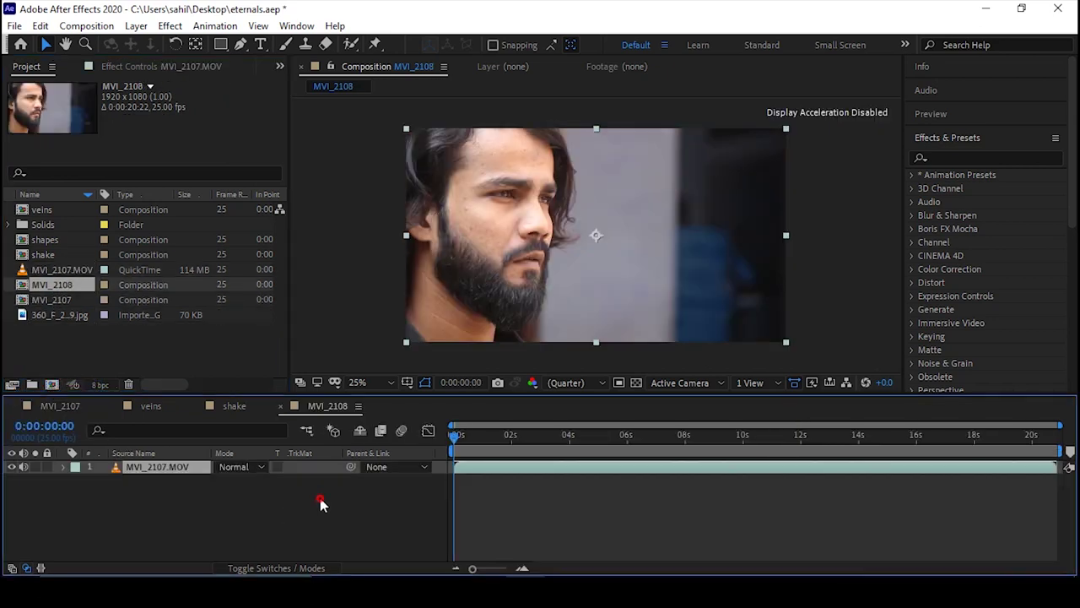
{"action": "left_click", "coordinate": [321, 498]}
{"action": "left_click_drag", "start_coordinate": [470, 437], "coordinate": [752, 441]}
- Add a null object to the composition and rename it "left eye track"
{"action": "right_click", "coordinate": [226, 494]}
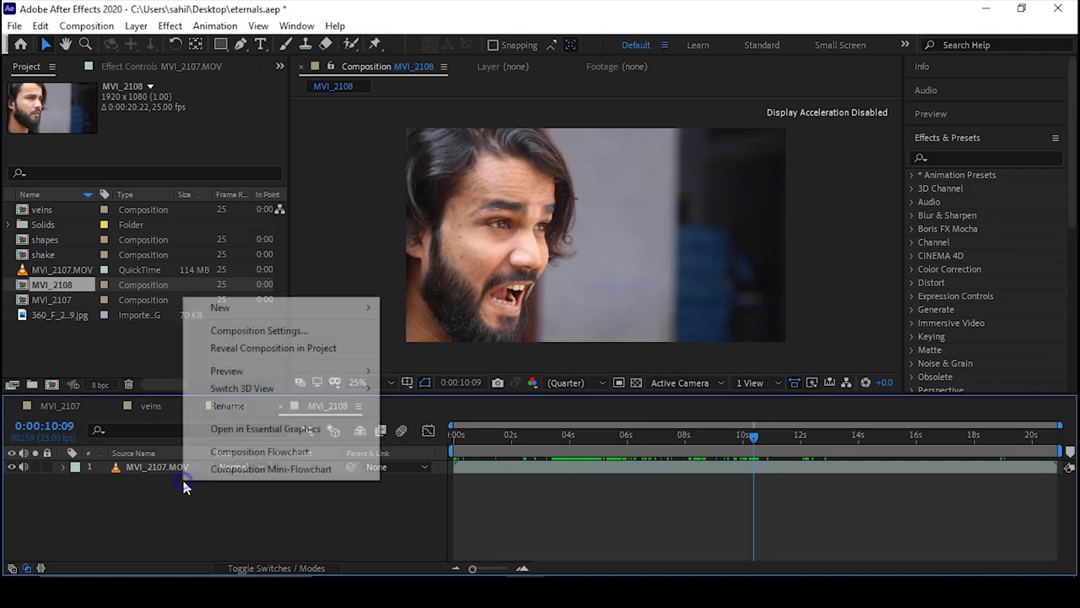
{"action": "left_click", "coordinate": [290, 310]}
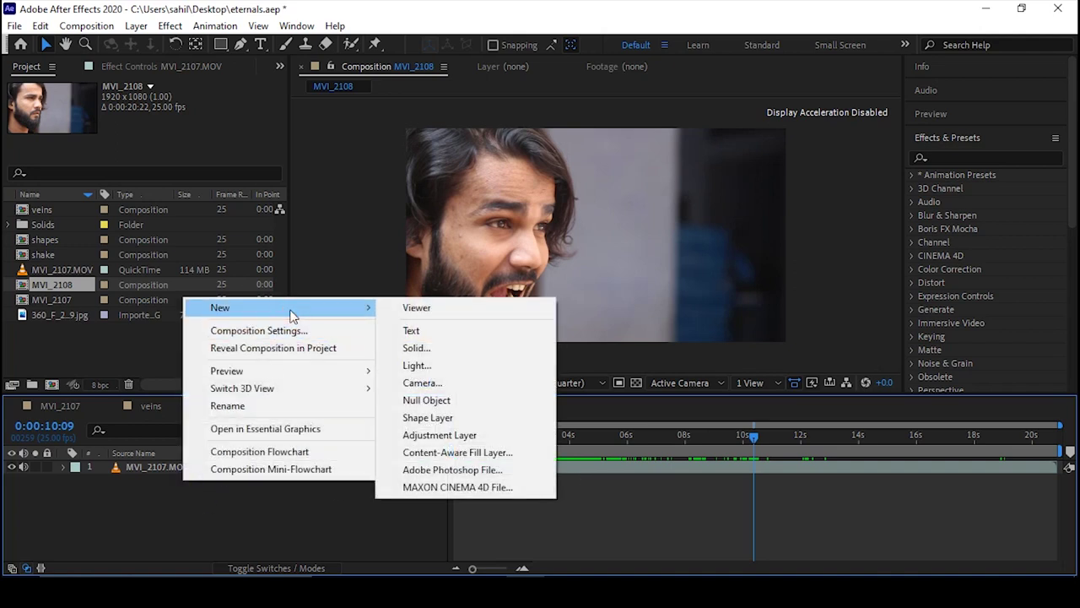
{"action": "left_click", "coordinate": [426, 400]}
{"action": "key", "text": "Return"}
{"action": "type", "text": "left eye track"}
{"action": "key", "text": "Return"}
- Duplicate the left eye track null and name the copy "right eye track 2"
{"action": "key", "text": "ctrl+d"}
{"action": "key", "text": "Return"}
{"action": "type", "text": "right eye track 2"}
{"action": "left_click", "coordinate": [229, 521]}
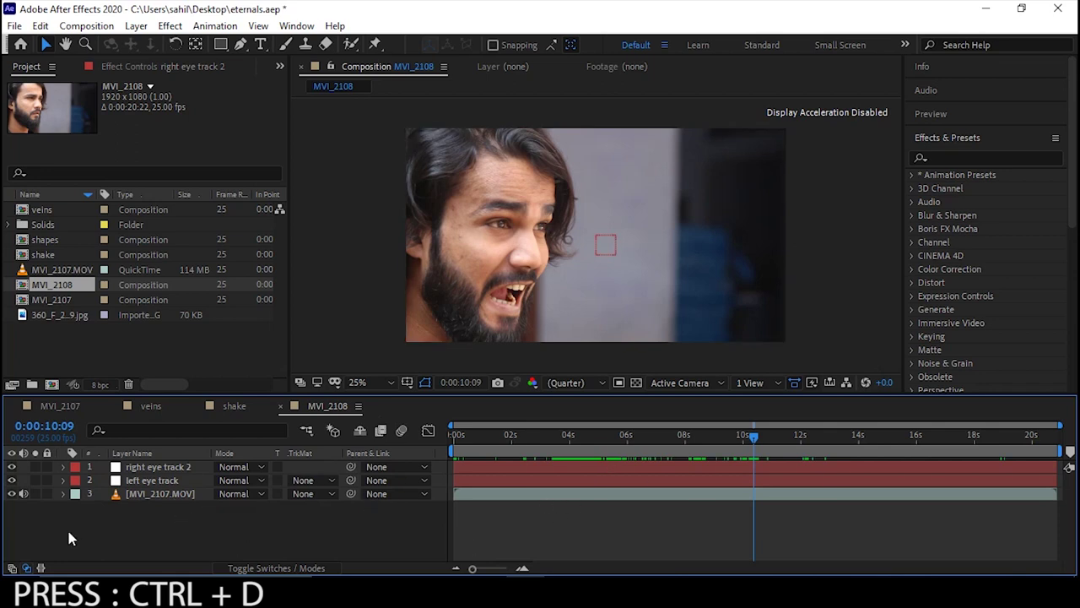
- Start Track Motion on the MVI_2107.MOV layer
{"action": "left_click", "coordinate": [159, 495]}
{"action": "right_click", "coordinate": [159, 495]}
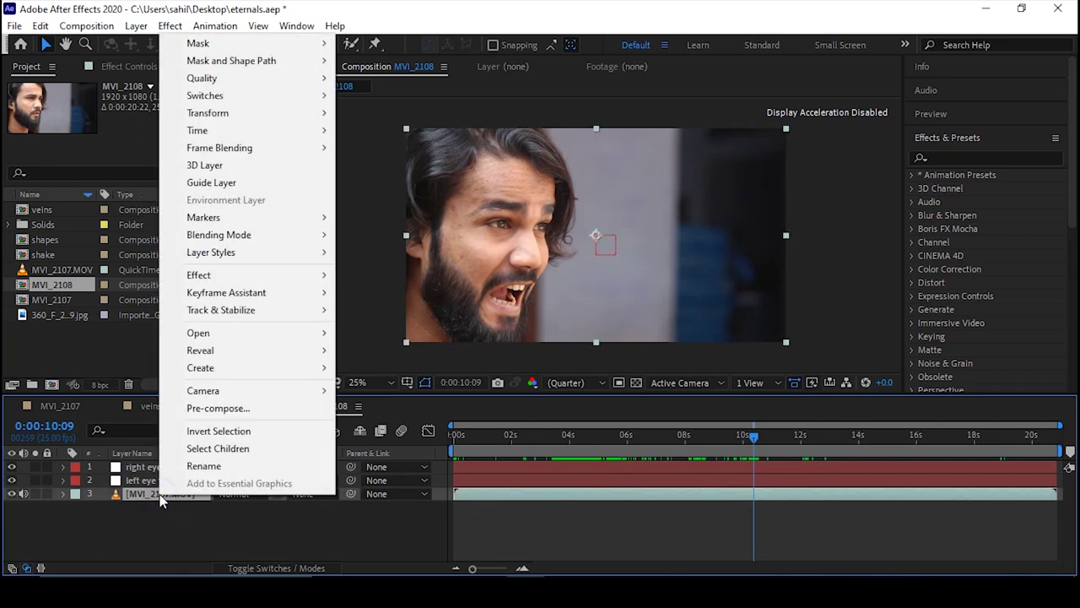
{"action": "mouse_move", "coordinate": [277, 313]}
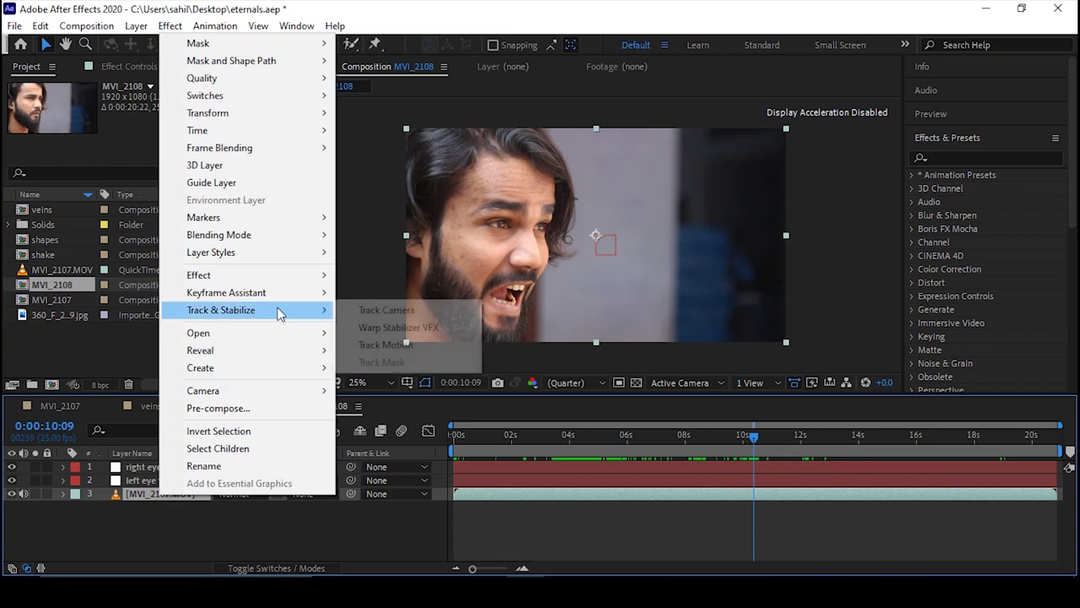
{"action": "left_click", "coordinate": [388, 347]}
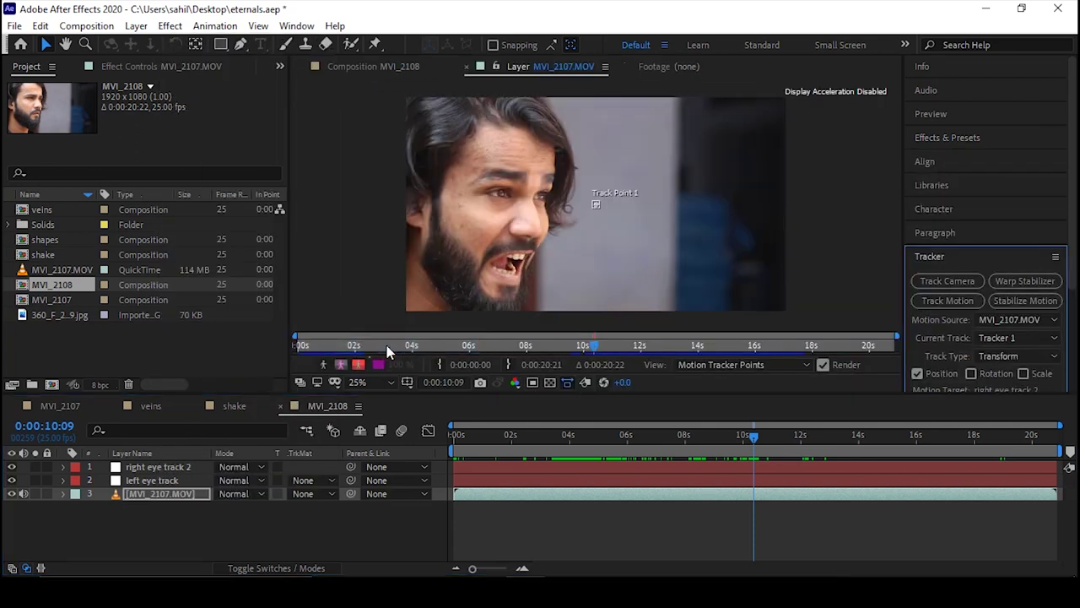
- Enlarge the feature and search regions of Track Point 1
{"action": "scroll", "coordinate": [597, 213], "scroll_direction": "up", "scroll_amount": 6}
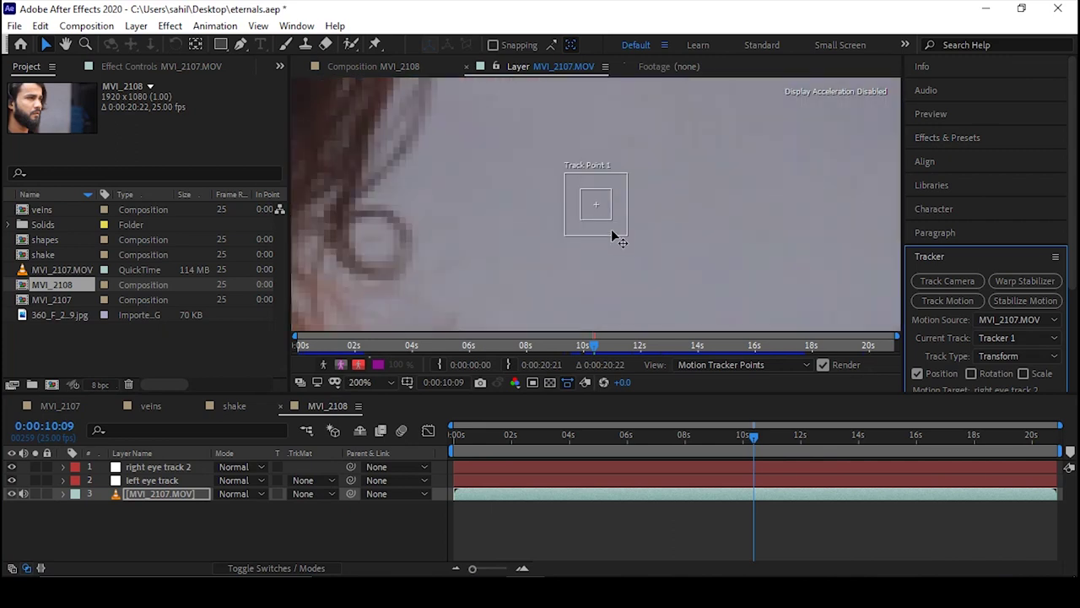
{"action": "left_click_drag", "start_coordinate": [619, 227], "coordinate": [647, 255]}
{"action": "scroll", "coordinate": [634, 262], "scroll_direction": "up", "scroll_amount": 1}
{"action": "key", "text": "comma"}
{"action": "key", "text": "comma"}
{"action": "key", "text": "comma"}
{"action": "key", "text": "comma"}
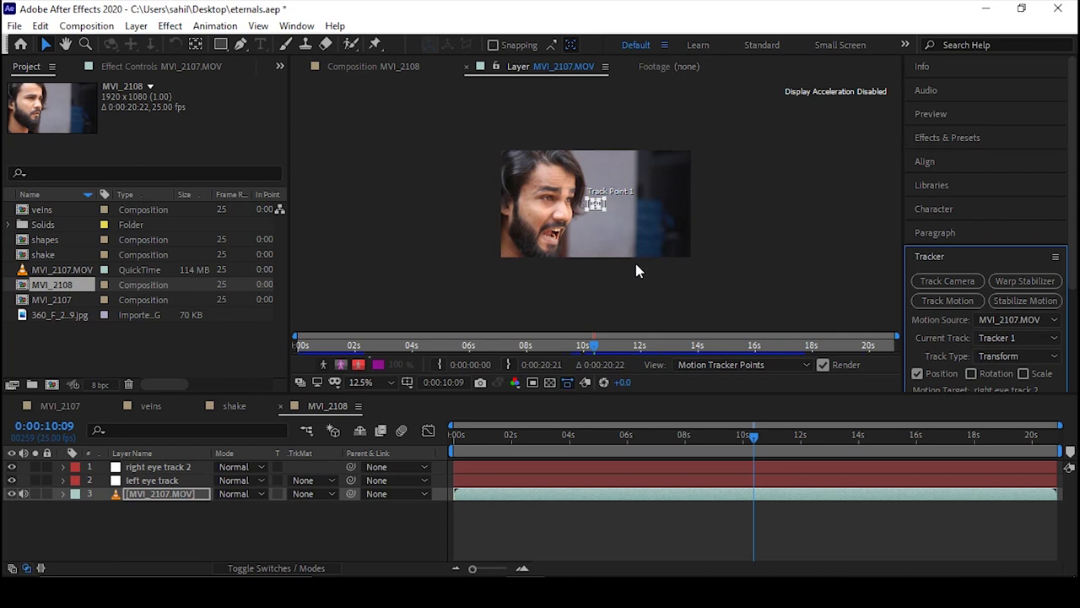
- Set the MVI_2108 composition's preview resolution to Full
{"action": "left_click", "coordinate": [381, 66]}
{"action": "left_click", "coordinate": [574, 382]}
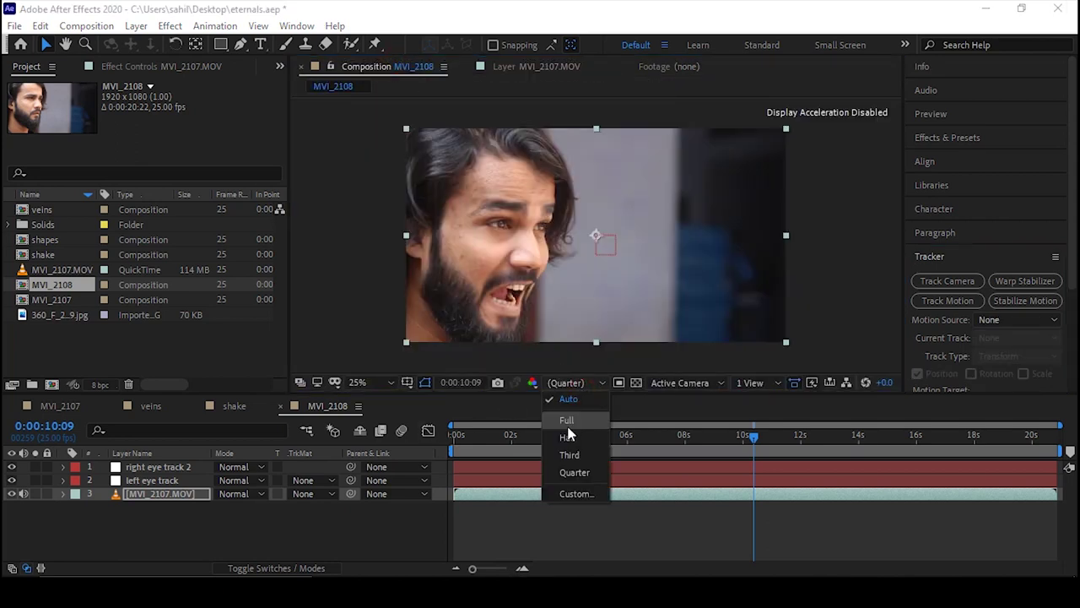
{"action": "left_click", "coordinate": [566, 420]}
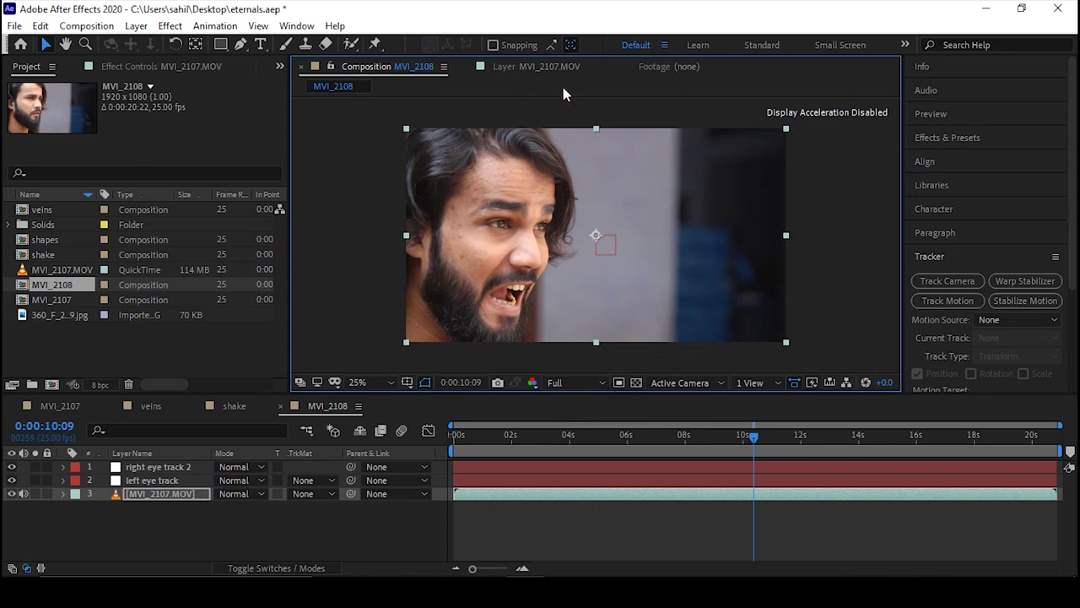
- Place Track Point 1 over the pupil of the eye nearer the camera and analyze the motion forward to 0:00:15:06
{"action": "left_click", "coordinate": [514, 68]}
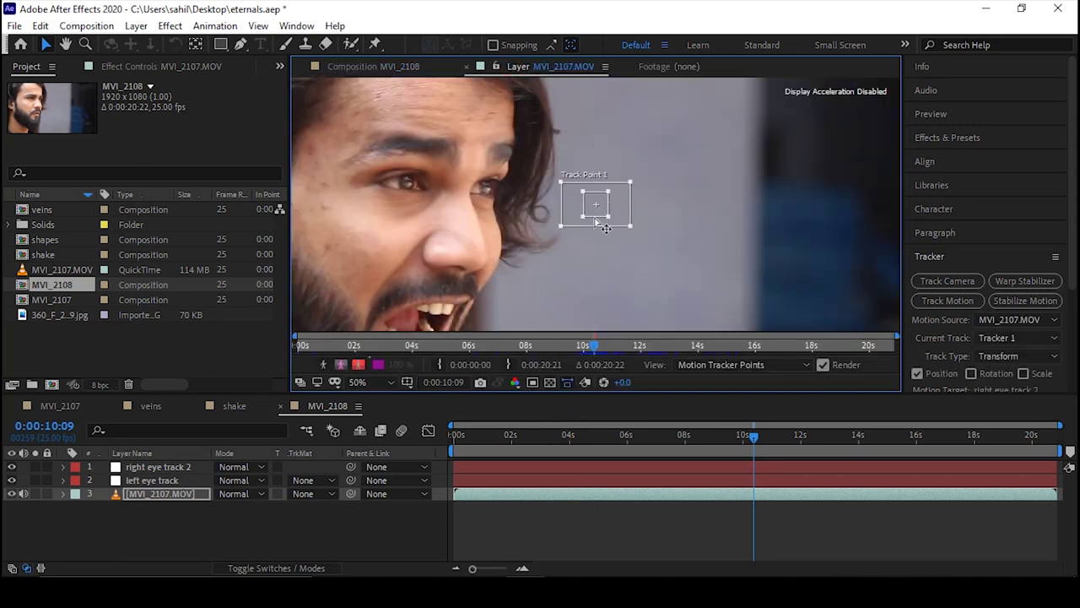
{"action": "left_click_drag", "start_coordinate": [602, 214], "coordinate": [437, 208]}
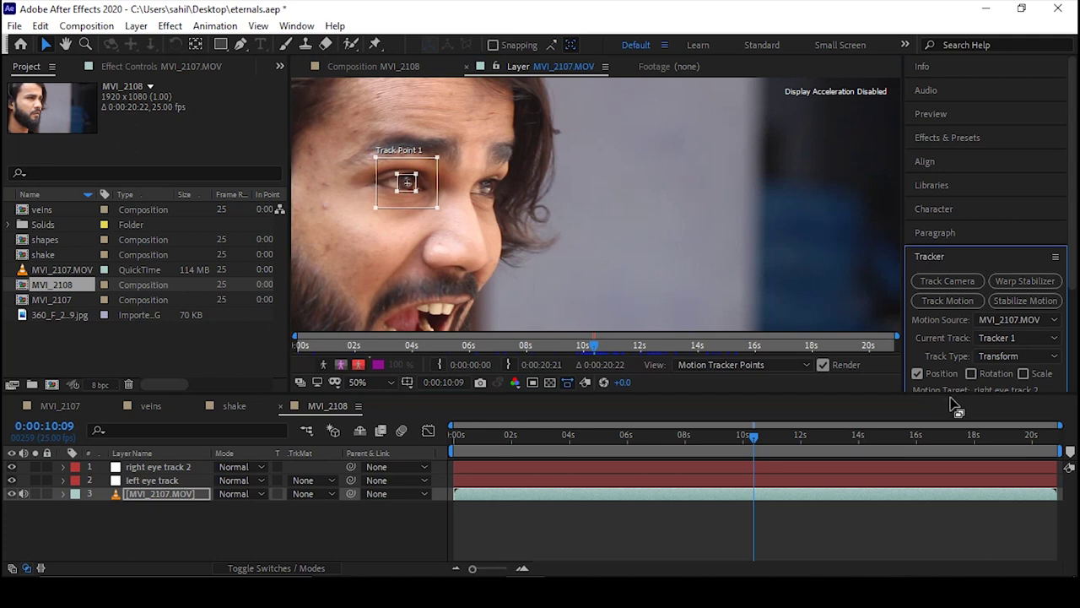
{"action": "left_click_drag", "start_coordinate": [952, 393], "coordinate": [960, 462]}
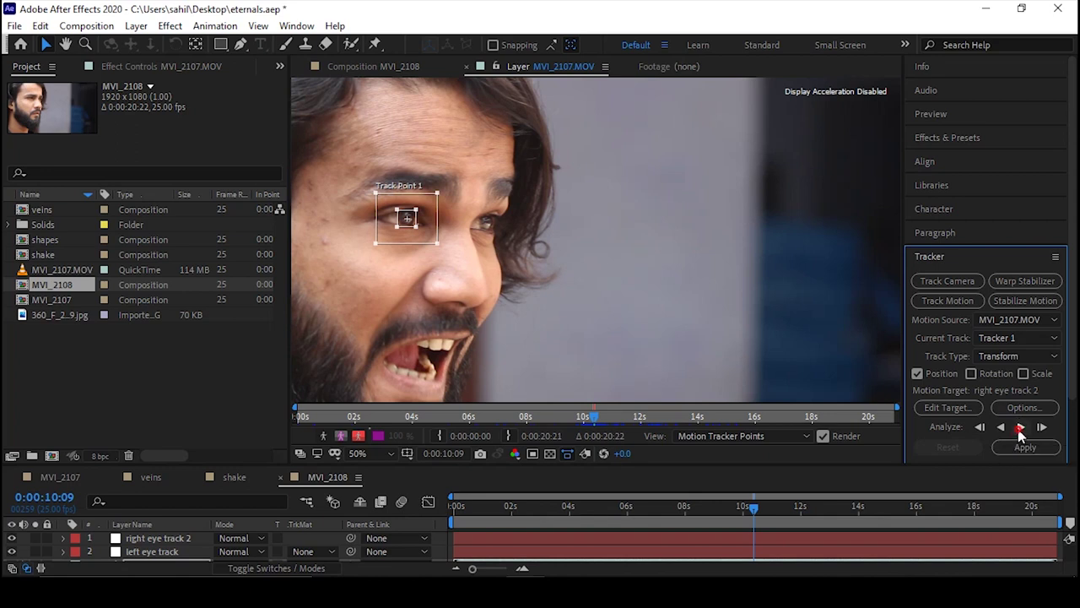
{"action": "left_click", "coordinate": [1020, 428]}
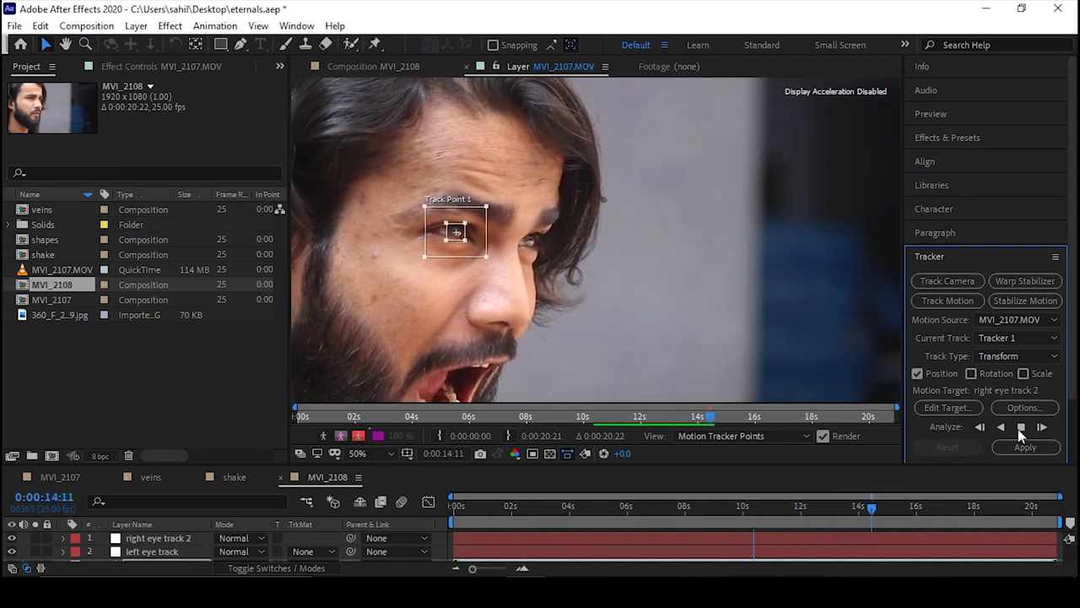
{"action": "left_click", "coordinate": [1020, 428]}
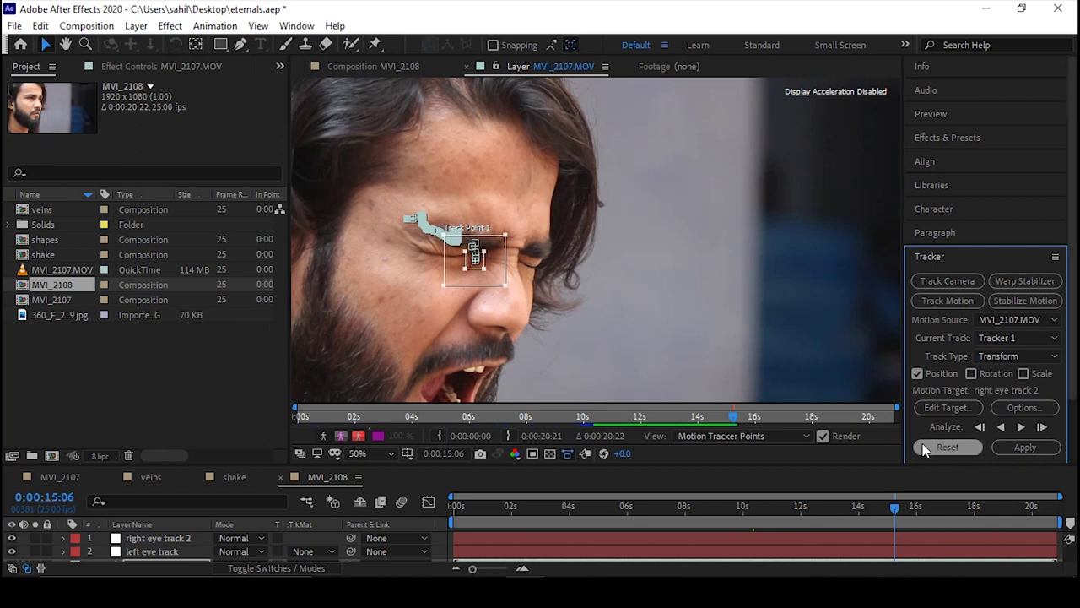
- Set the tracker's motion target to left eye track and apply the tracking in X and Y
{"action": "left_click", "coordinate": [957, 410]}
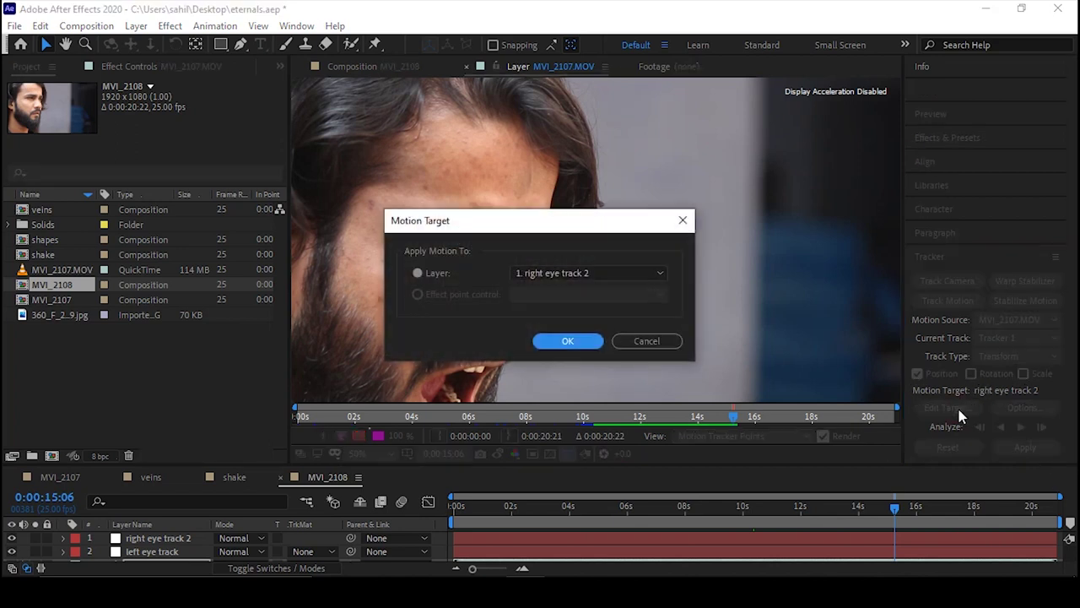
{"action": "left_click", "coordinate": [541, 271]}
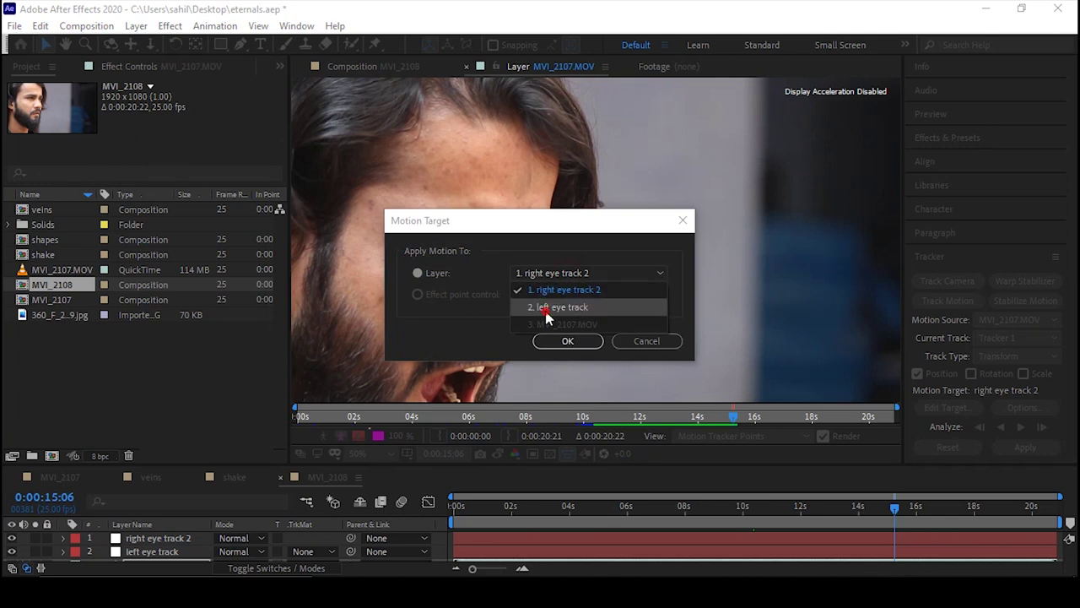
{"action": "left_click", "coordinate": [545, 311]}
{"action": "left_click", "coordinate": [567, 340]}
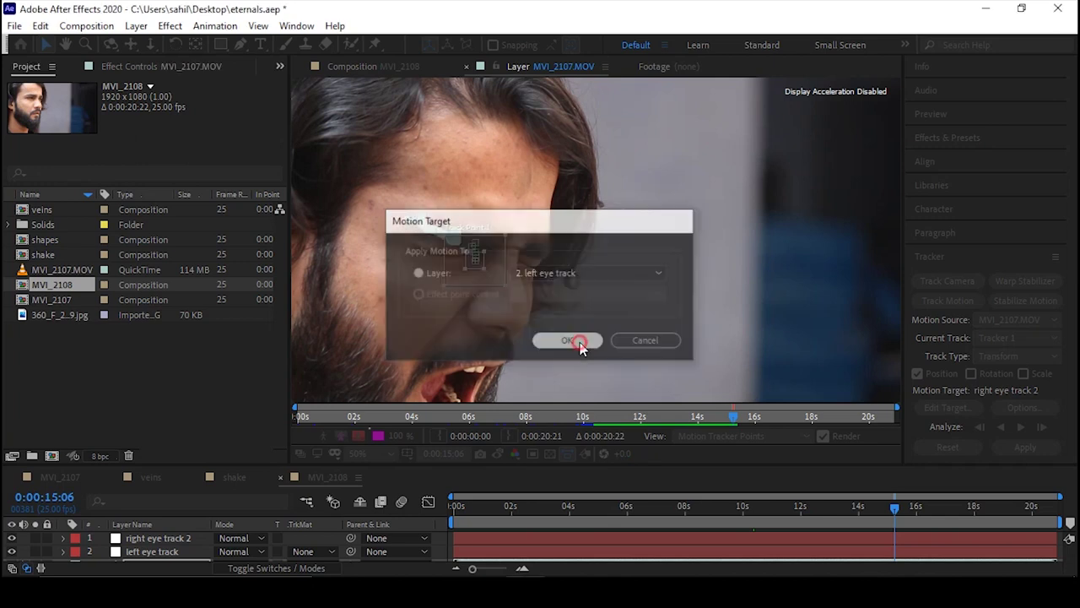
{"action": "left_click", "coordinate": [1018, 453]}
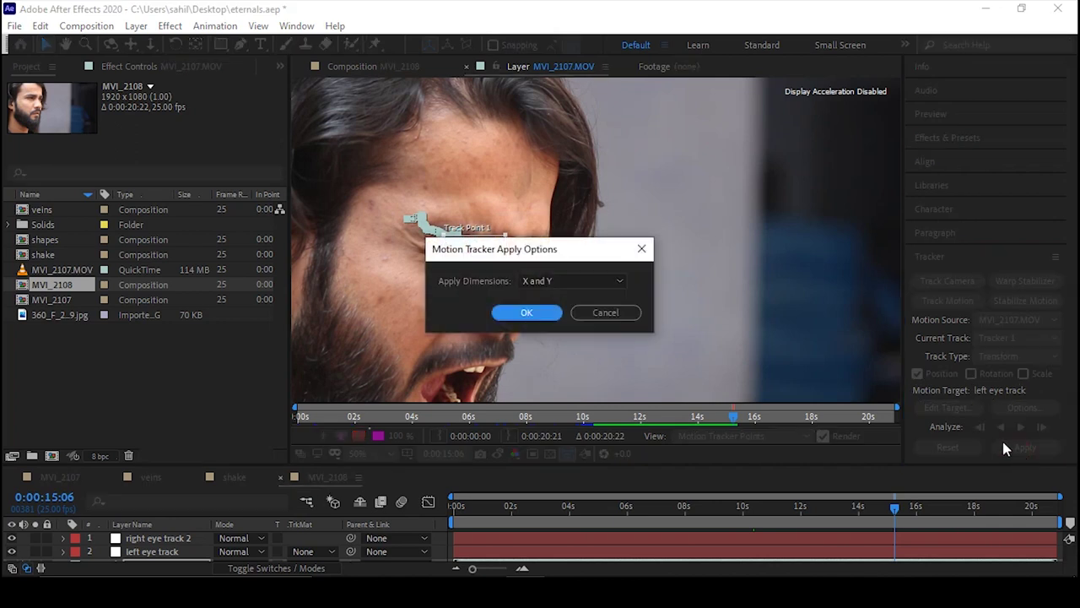
{"action": "left_click", "coordinate": [545, 316]}
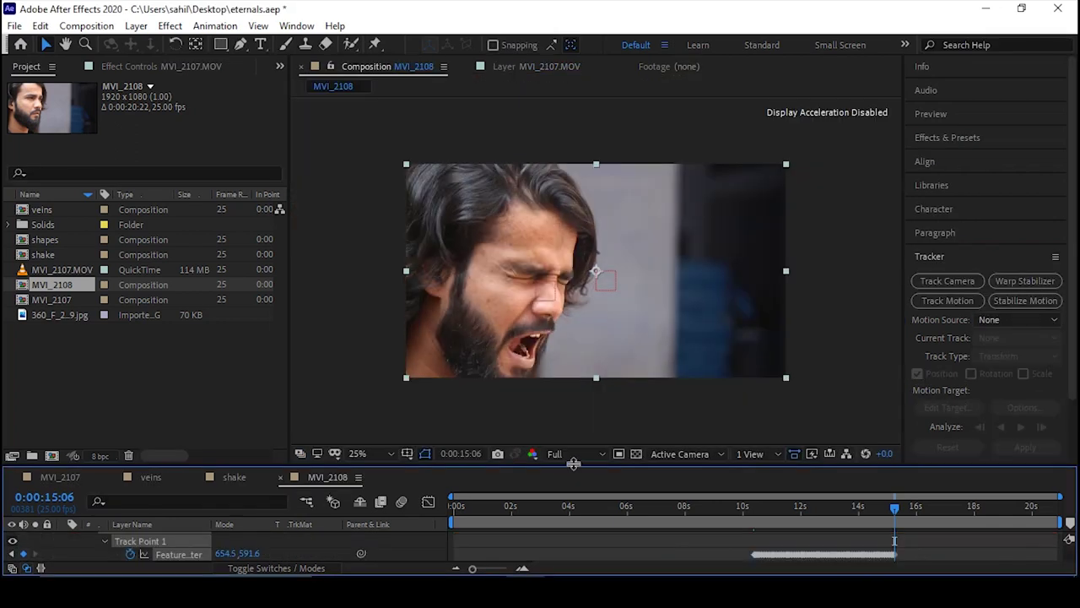
- Enlarge the timeline area, collapse the MVI_2107.MOV layer's tracker properties and deselect the layer
{"action": "left_click_drag", "start_coordinate": [573, 465], "coordinate": [589, 334]}
{"action": "scroll", "coordinate": [56, 481], "scroll_direction": "up", "scroll_amount": 2}
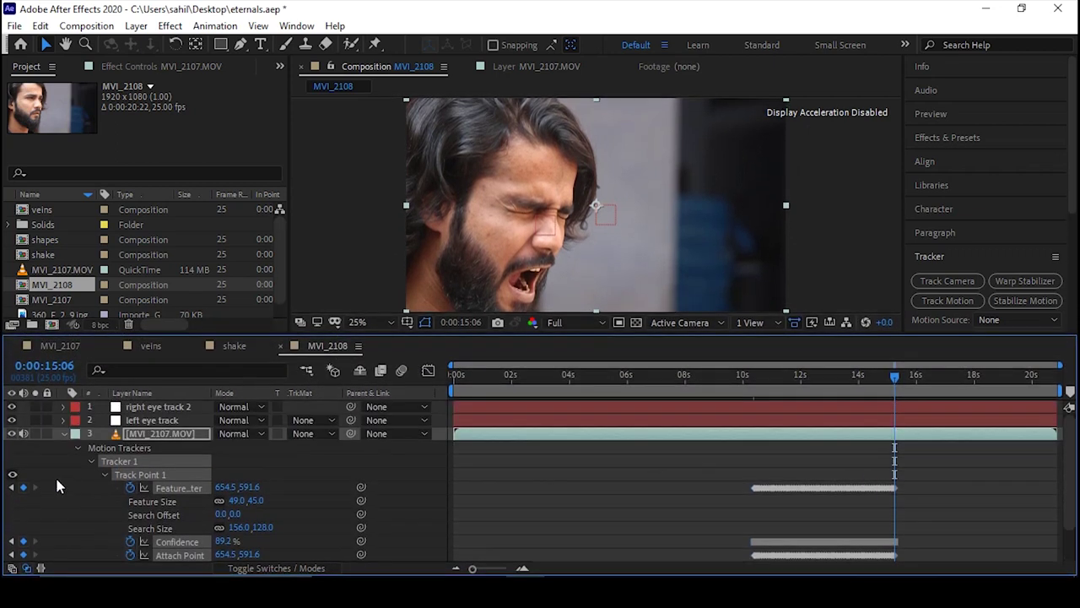
{"action": "left_click", "coordinate": [62, 433]}
{"action": "left_click", "coordinate": [184, 517]}
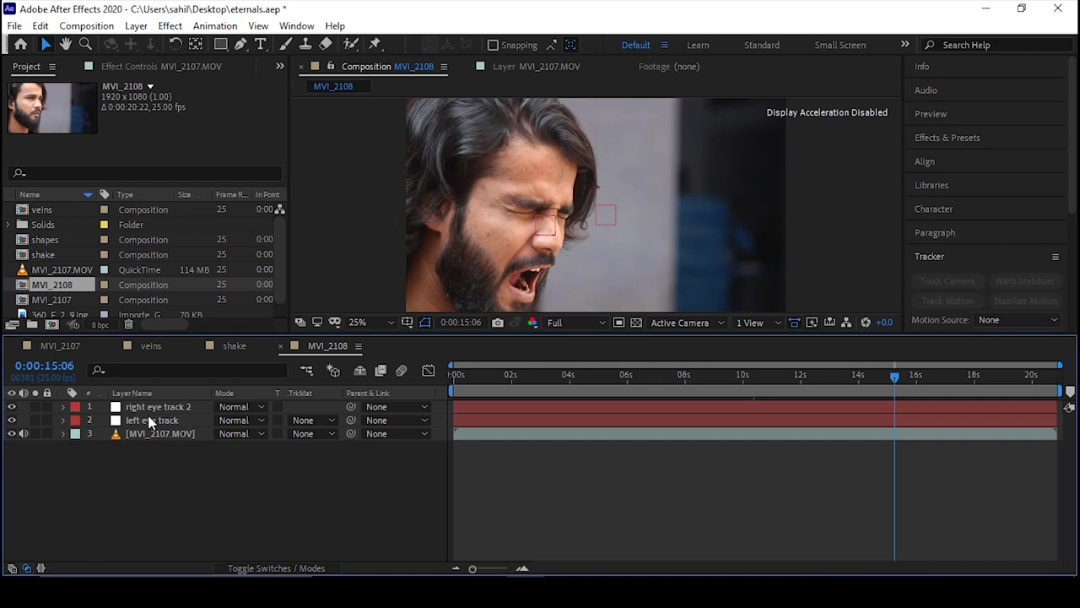
- Scrub back through the tracked section to 0:00:10:15 to check how the null follows the eye
{"action": "left_click_drag", "start_coordinate": [843, 375], "coordinate": [813, 387]}
{"action": "scroll", "coordinate": [485, 245], "scroll_direction": "up", "scroll_amount": 4}
{"action": "scroll", "coordinate": [403, 253], "scroll_direction": "down", "scroll_amount": 2}
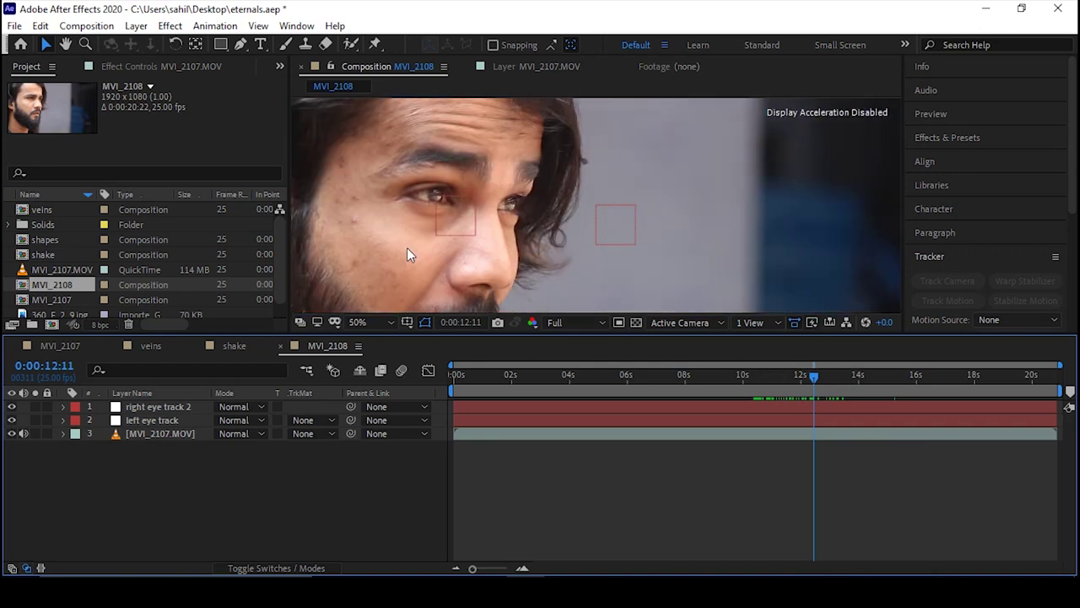
{"action": "left_click_drag", "start_coordinate": [448, 241], "coordinate": [593, 246]}
{"action": "left_click_drag", "start_coordinate": [811, 384], "coordinate": [759, 384]}
- Reveal the left eye track layer's keyframes and go to its first position keyframe at 0:00:10:09
{"action": "left_click", "coordinate": [770, 425]}
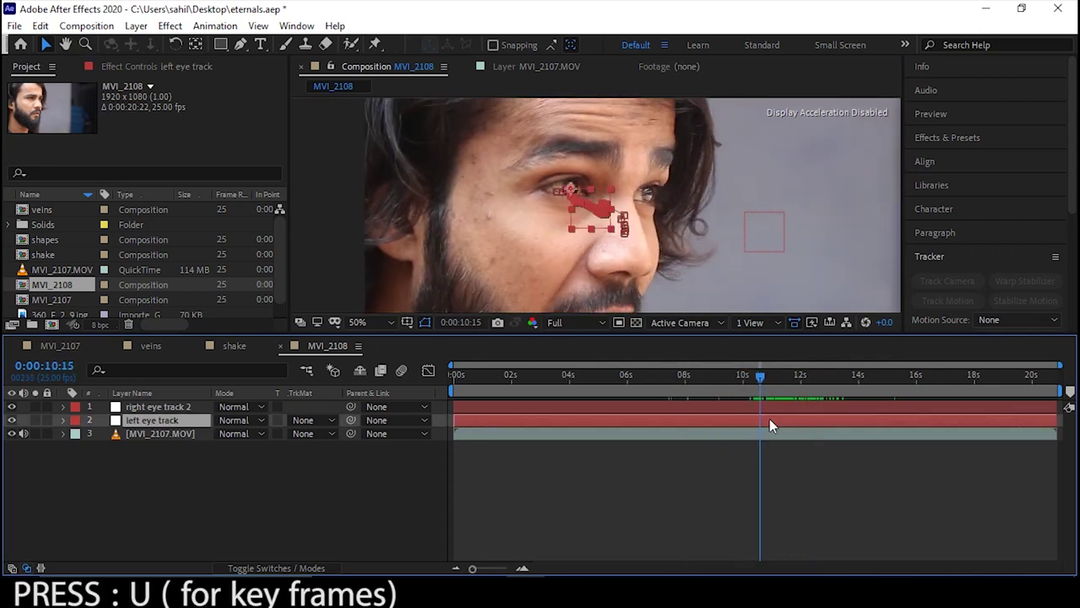
{"action": "key", "text": "u"}
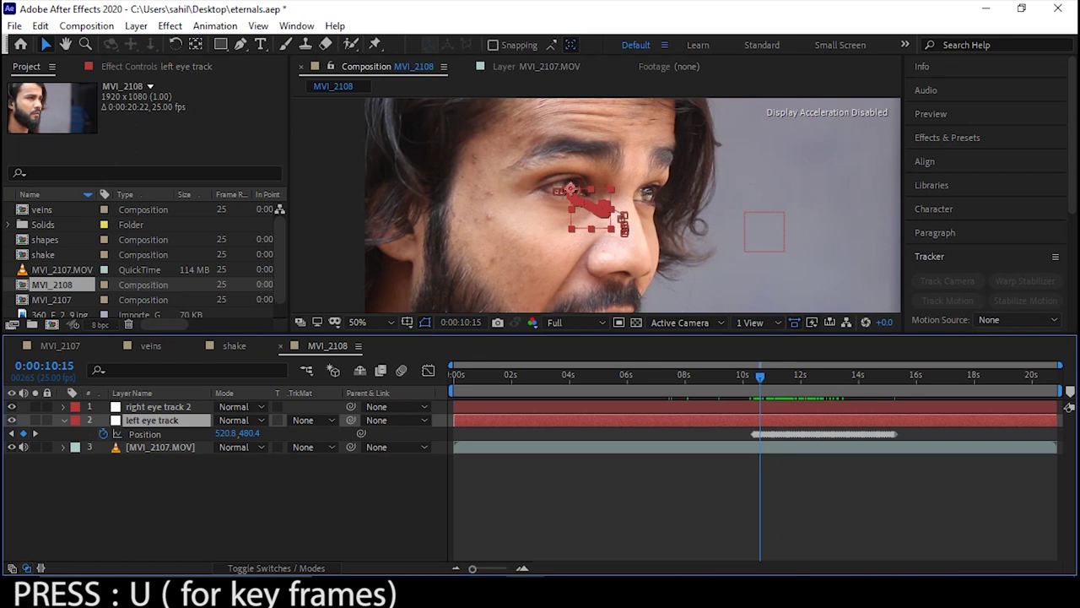
{"action": "left_click_drag", "start_coordinate": [474, 570], "coordinate": [503, 571]}
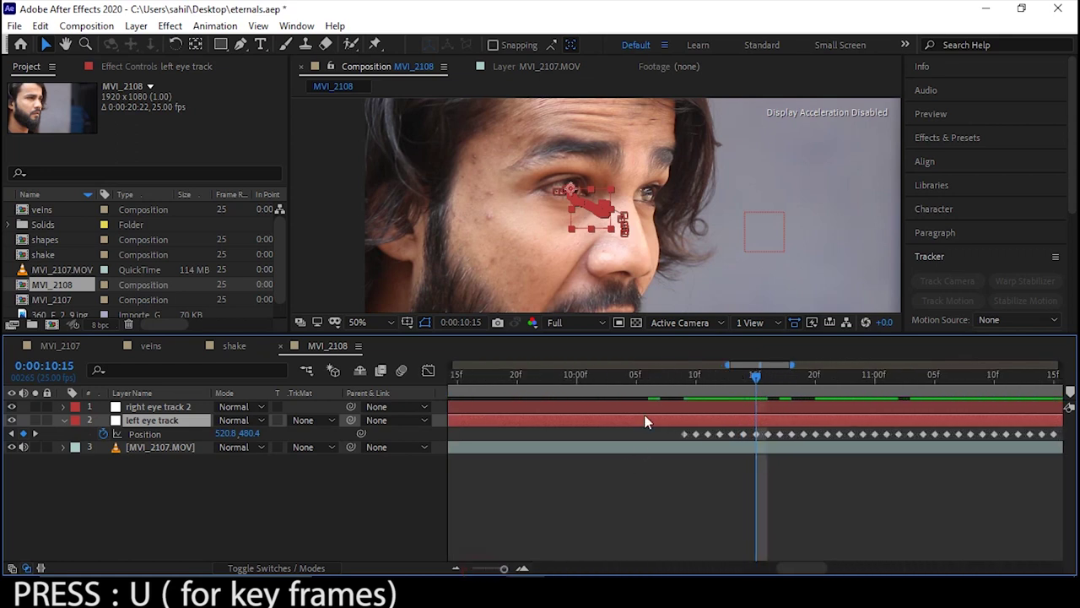
{"action": "left_click", "coordinate": [688, 373]}
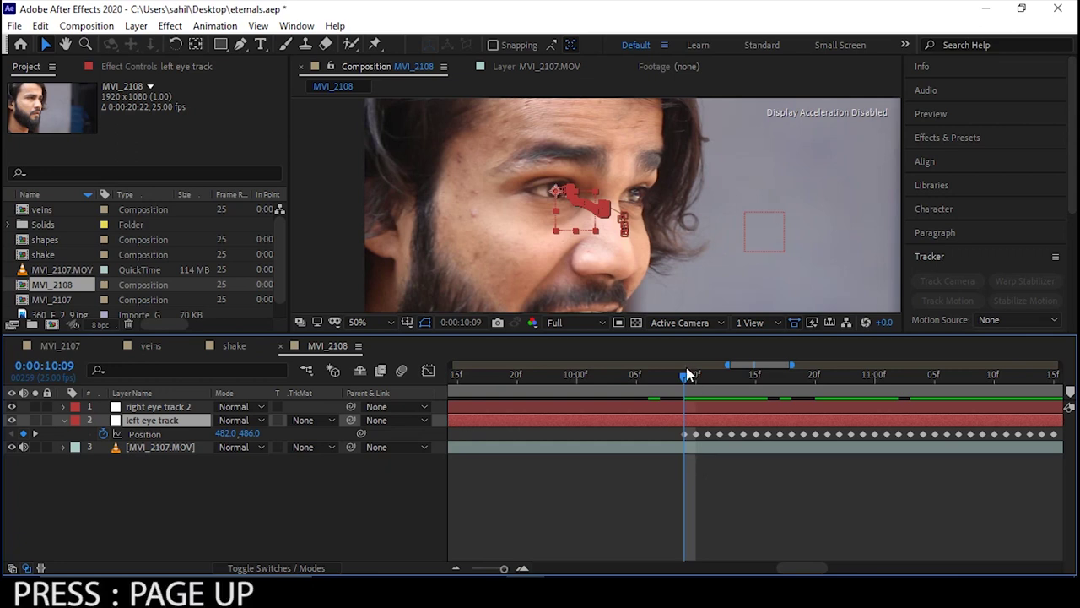
- Reposition the left eye track null onto the eye frame by frame from 0:00:10:08 back to 0:00:10:06
{"action": "key", "text": "Page_Up"}
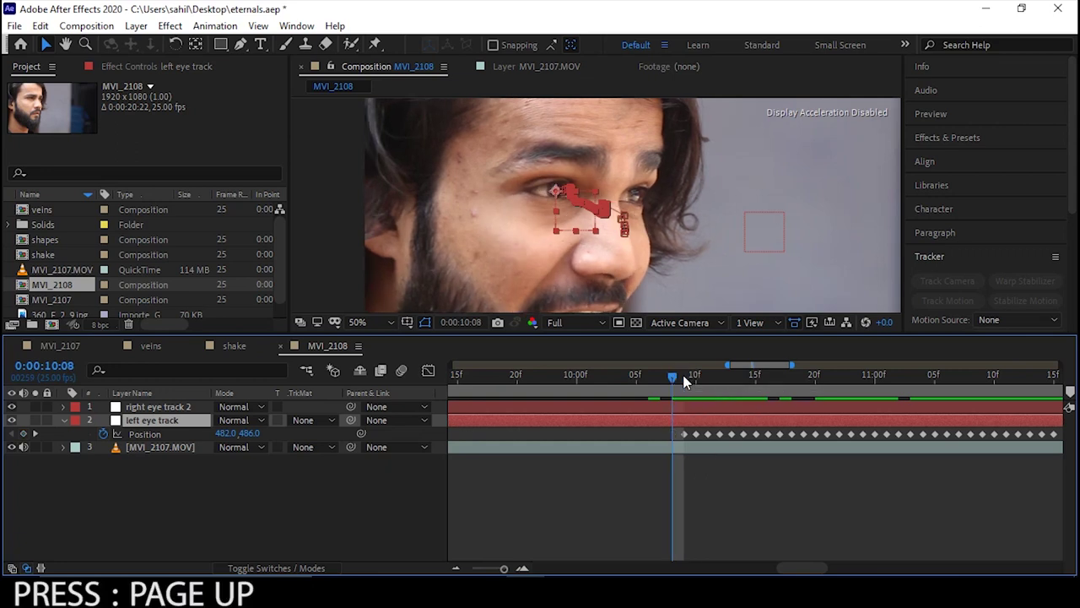
{"action": "left_click_drag", "start_coordinate": [573, 219], "coordinate": [558, 210]}
{"action": "key", "text": "Page_Up"}
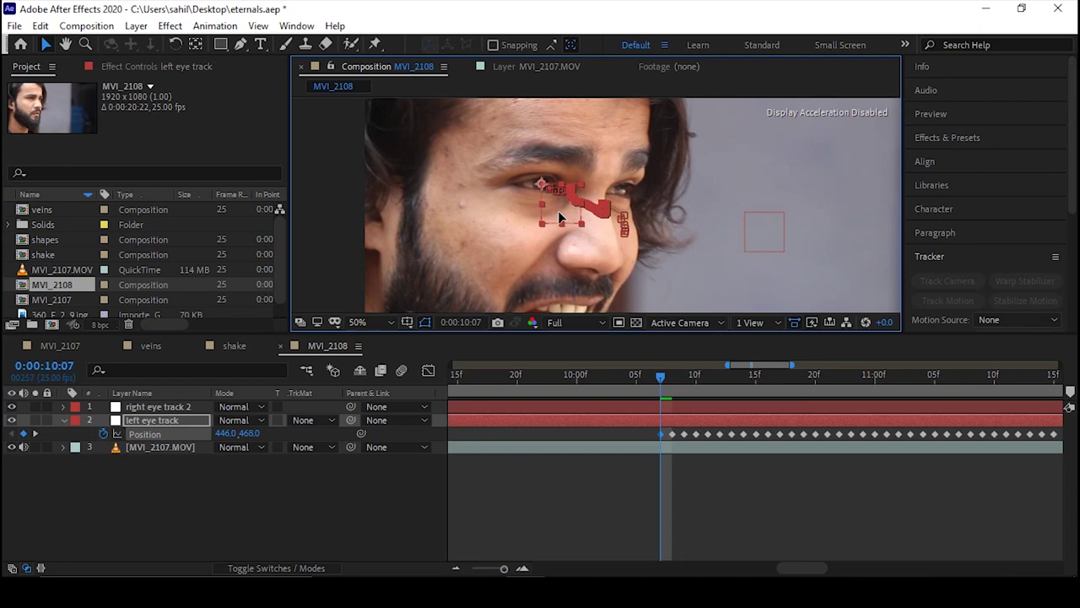
{"action": "key", "text": "Page_Up"}
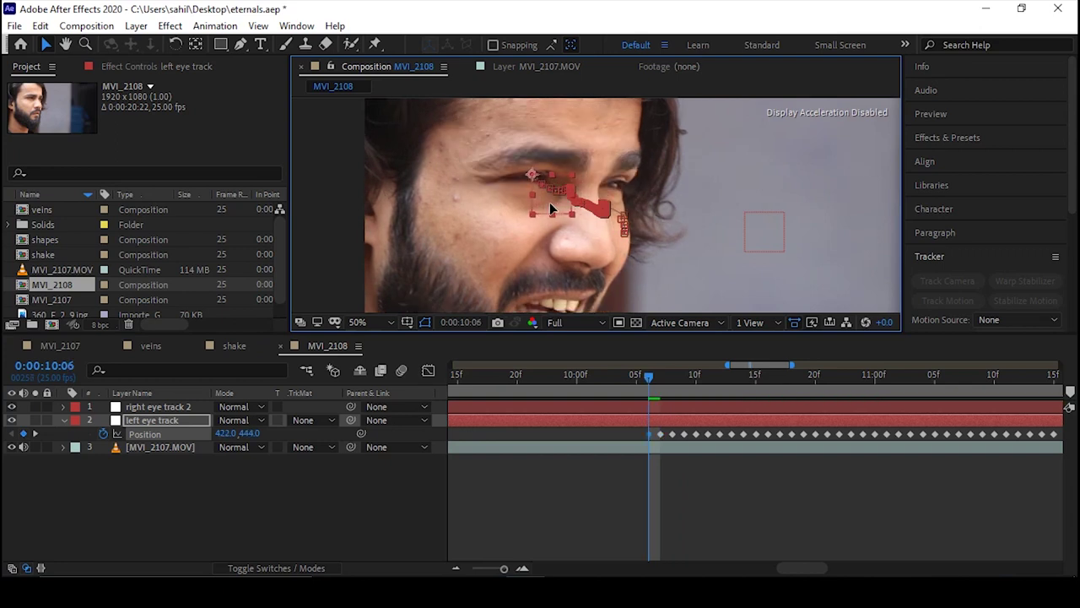
{"action": "key", "text": "Page_Up"}
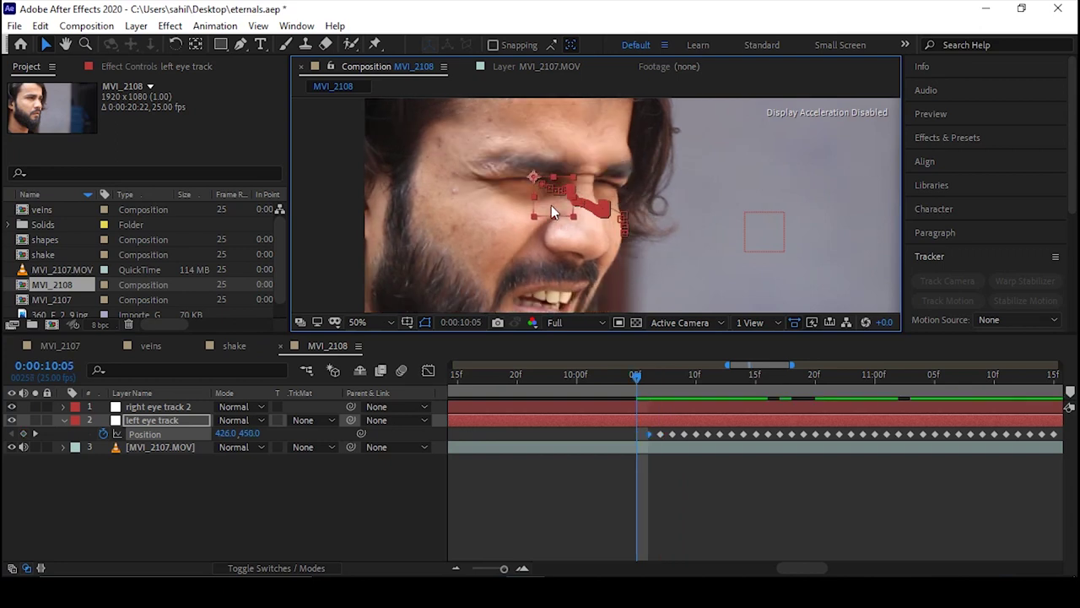
- Reposition the left eye track null onto the eye at 0:00:15:01 and 0:00:15:02, and delete its position keyframes after 0:00:15:02
{"action": "left_click_drag", "start_coordinate": [720, 391], "coordinate": [693, 391]}
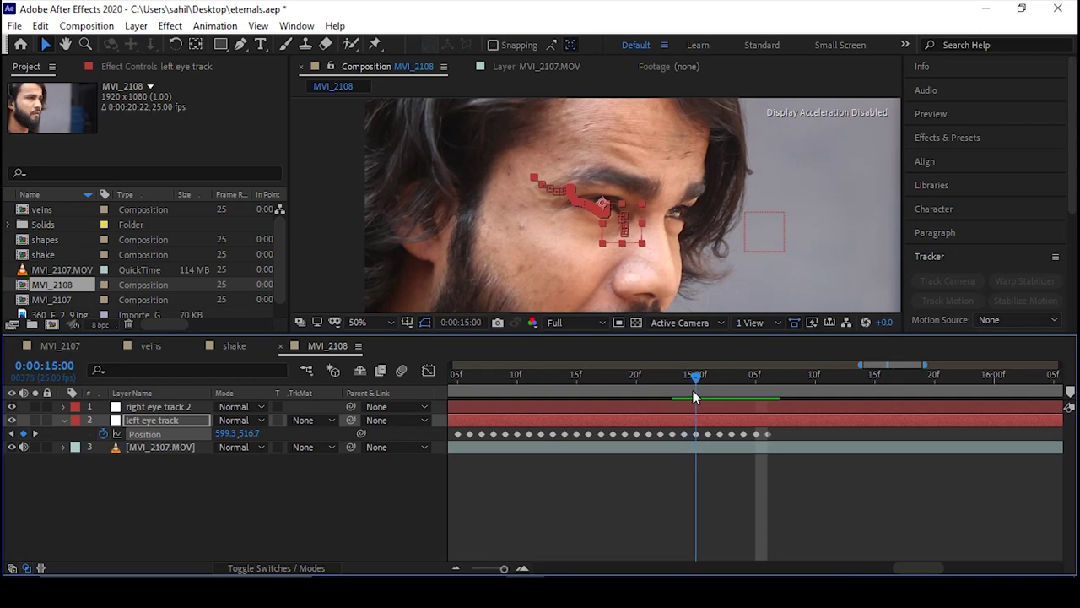
{"action": "key", "text": "Page_Down"}
{"action": "scroll", "coordinate": [597, 230], "scroll_direction": "up", "scroll_amount": 1}
{"action": "left_click_drag", "start_coordinate": [698, 262], "coordinate": [651, 243]}
{"action": "key", "text": "Page_Down"}
{"action": "left_click_drag", "start_coordinate": [675, 288], "coordinate": [634, 258]}
{"action": "left_click_drag", "start_coordinate": [797, 429], "coordinate": [726, 442]}
{"action": "key", "text": "Delete"}
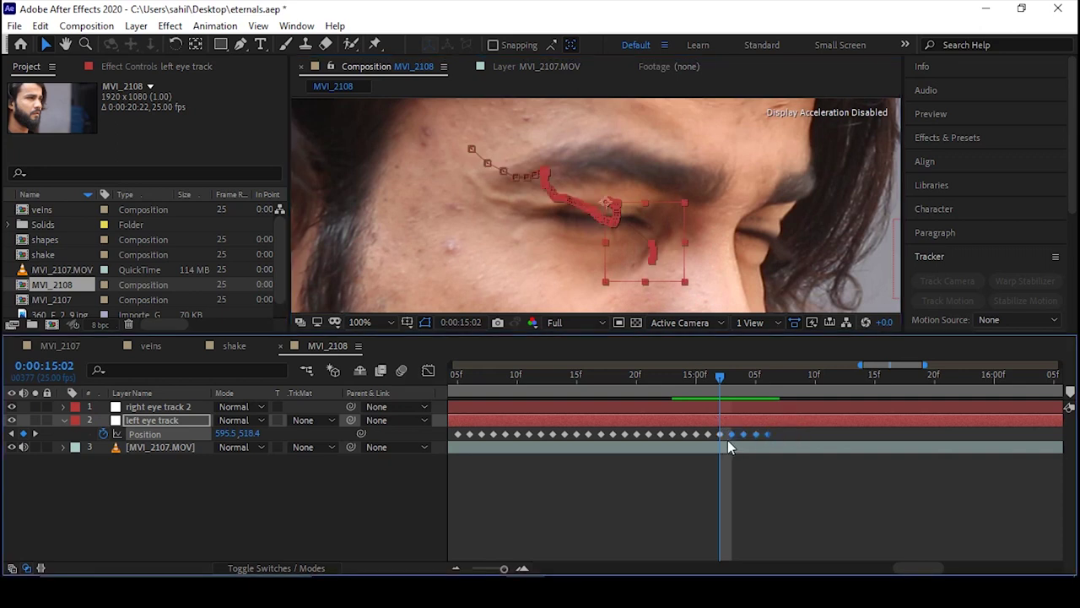
- Trim the end of the left eye track layer to 0:00:15:02 and play the tracked section from 0:00:10:07
{"action": "key", "text": "alt+bracketright"}
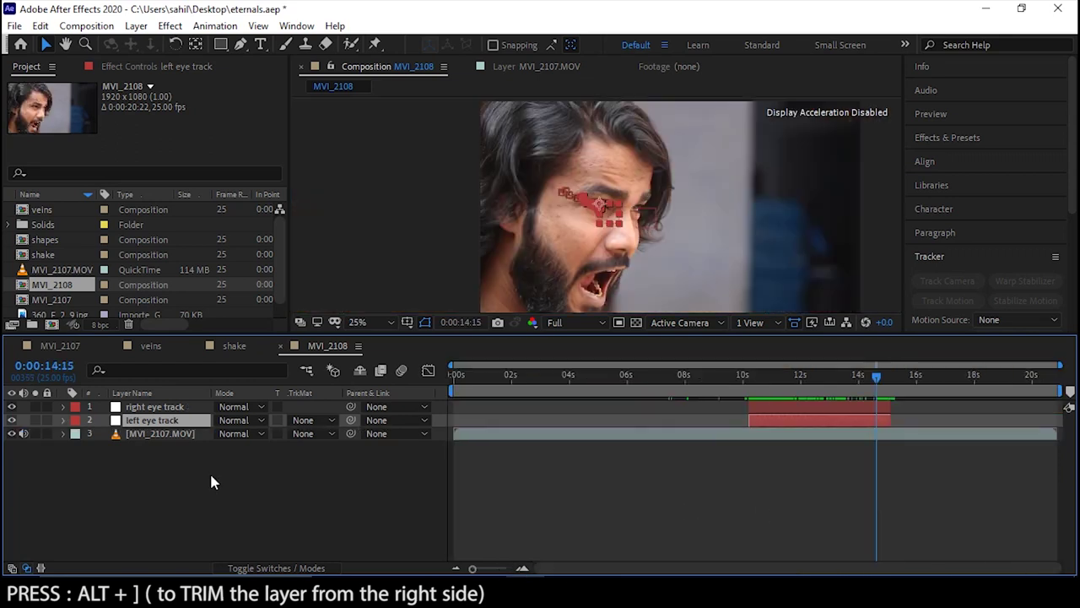
{"action": "left_click", "coordinate": [211, 477]}
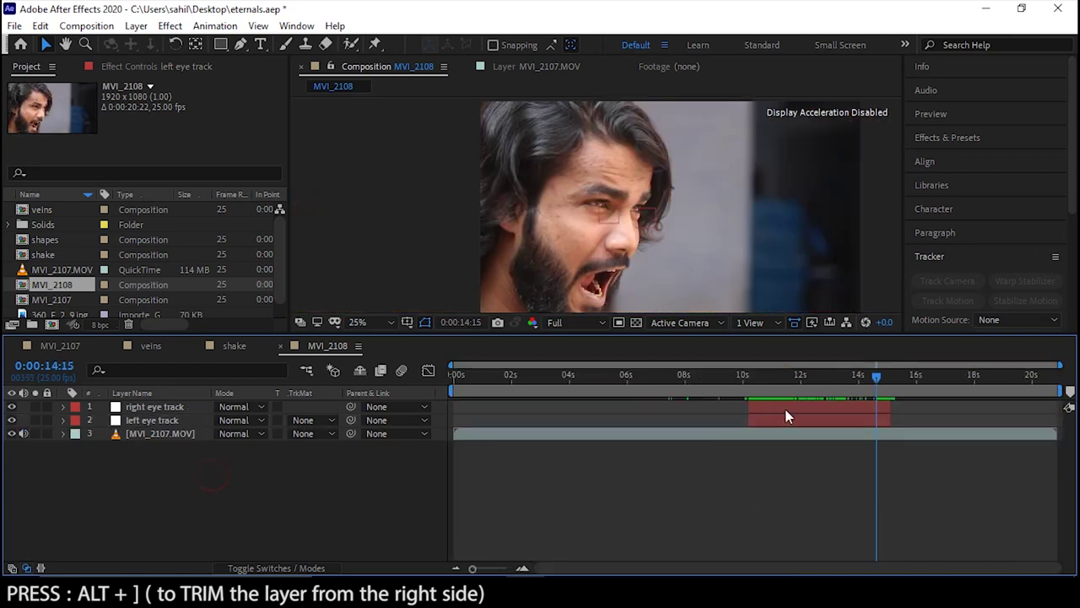
{"action": "left_click", "coordinate": [751, 375]}
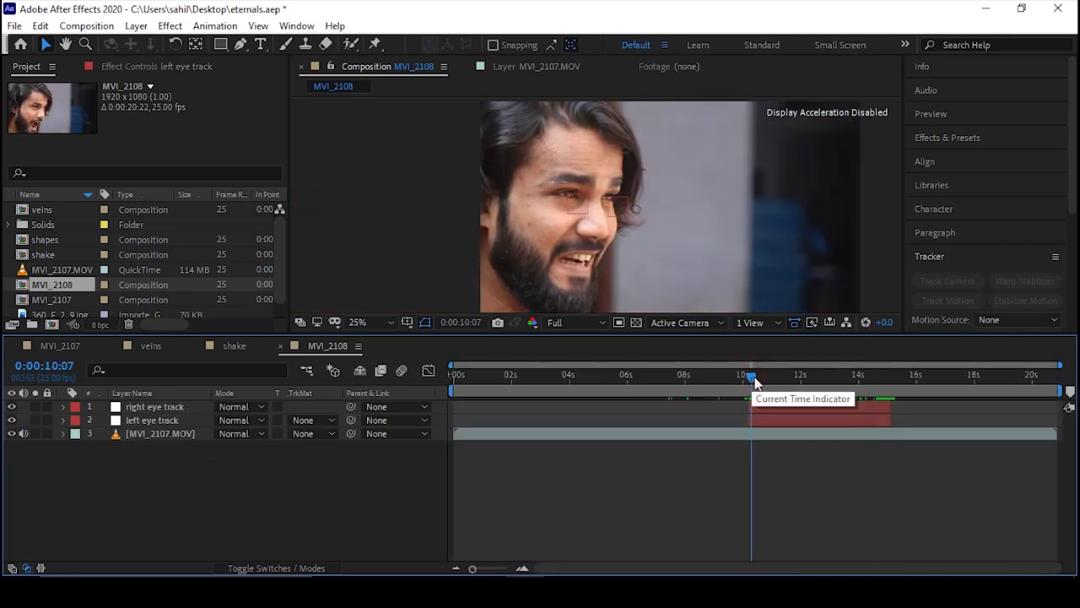
{"action": "key", "text": "space"}
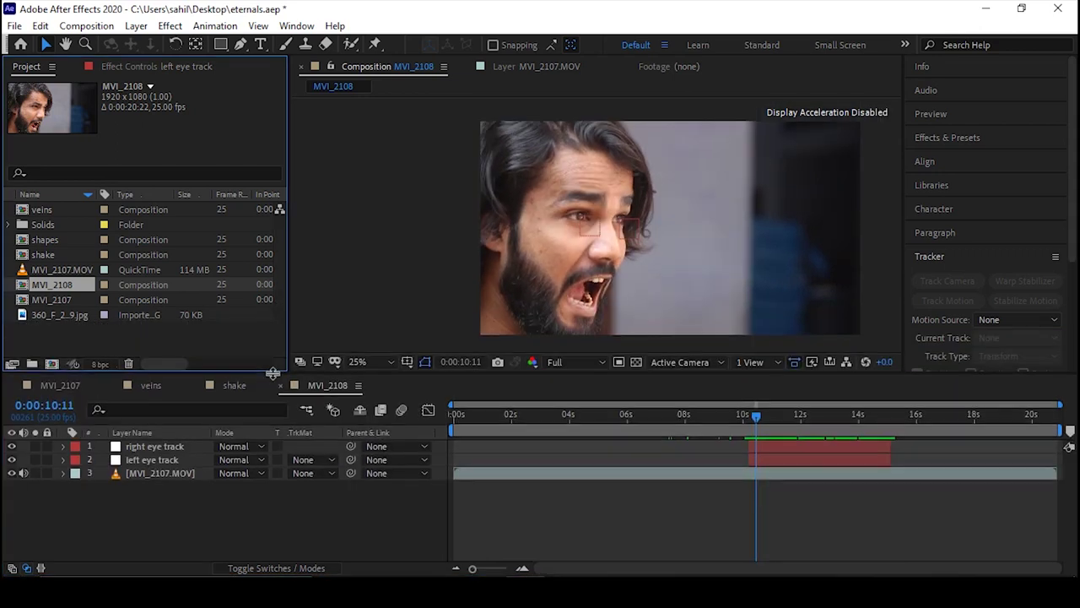
- Preview the 360_F water texture image up close, then return to the MVI_2108 composition
{"action": "left_click", "coordinate": [115, 331]}
{"action": "double_click", "coordinate": [54, 319]}
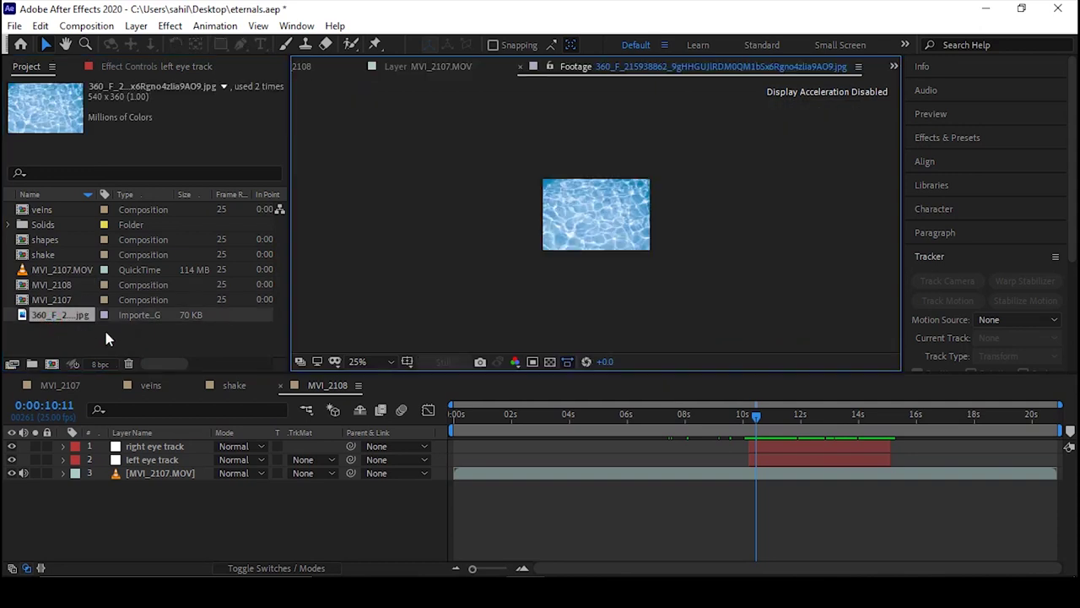
{"action": "scroll", "coordinate": [594, 266], "scroll_direction": "up", "scroll_amount": 2}
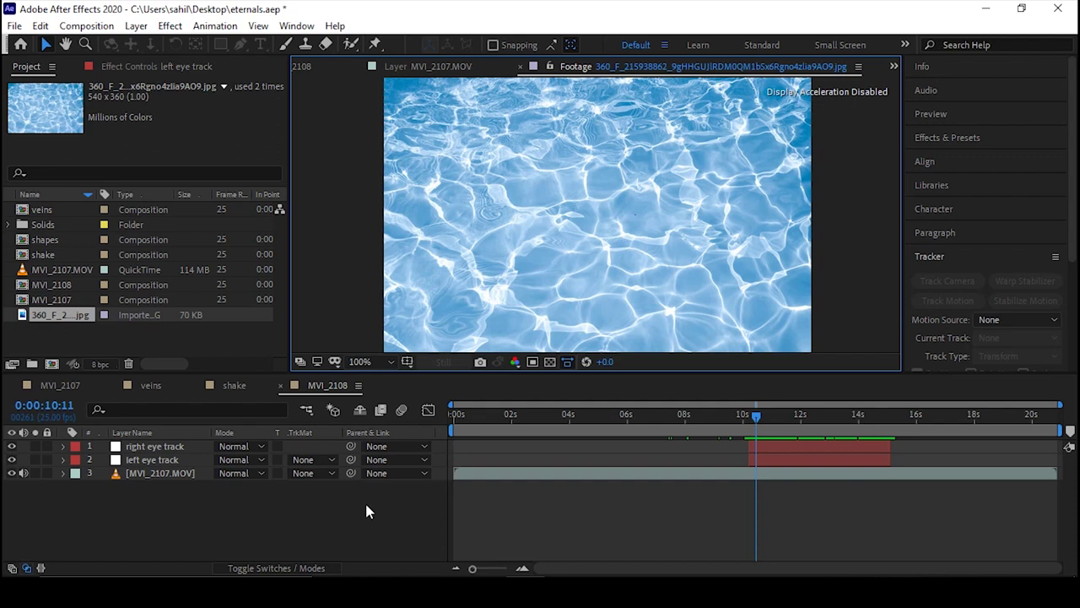
{"action": "left_click", "coordinate": [433, 69]}
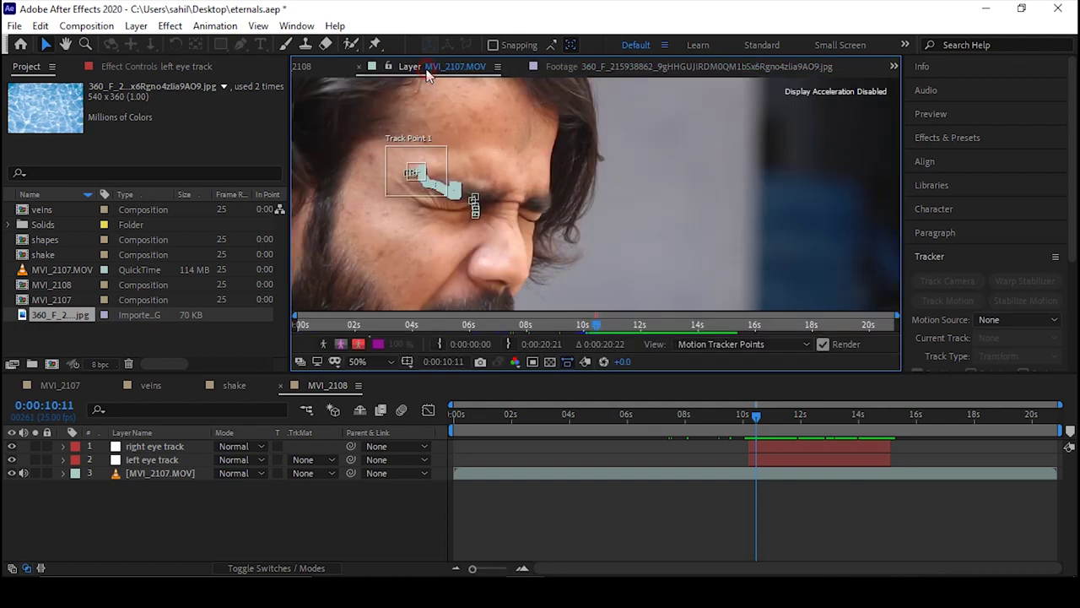
{"action": "left_click", "coordinate": [297, 68]}
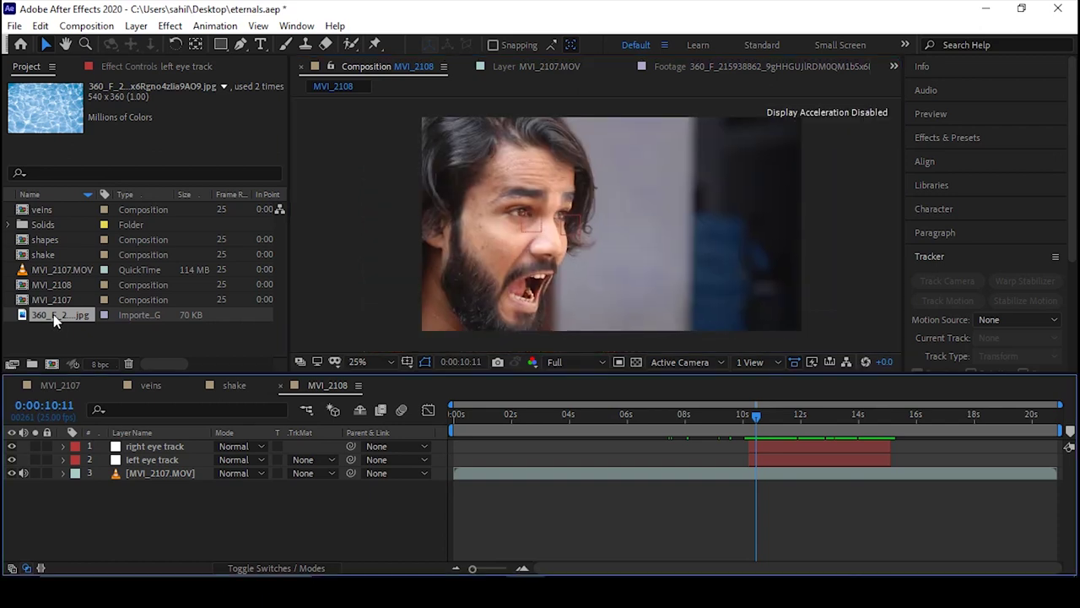
- Add the water image as the top layer of MVI_2108, and position and resize it over the face
{"action": "left_click_drag", "start_coordinate": [54, 314], "coordinate": [151, 402]}
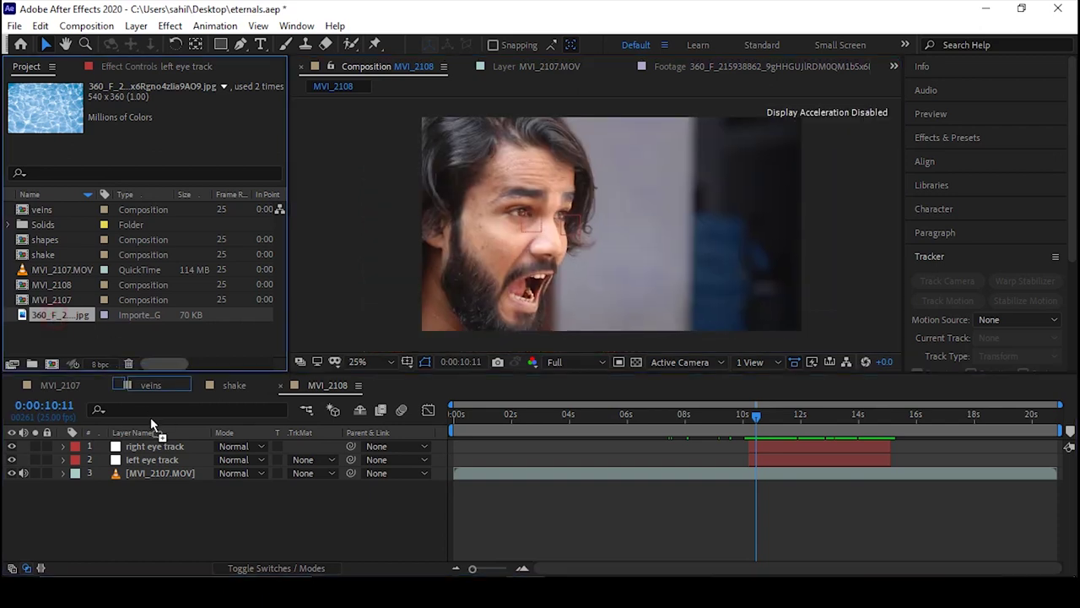
{"action": "left_click_drag", "start_coordinate": [150, 442], "coordinate": [152, 443]}
{"action": "left_click_drag", "start_coordinate": [633, 240], "coordinate": [535, 218]}
{"action": "left_click_drag", "start_coordinate": [572, 250], "coordinate": [573, 256]}
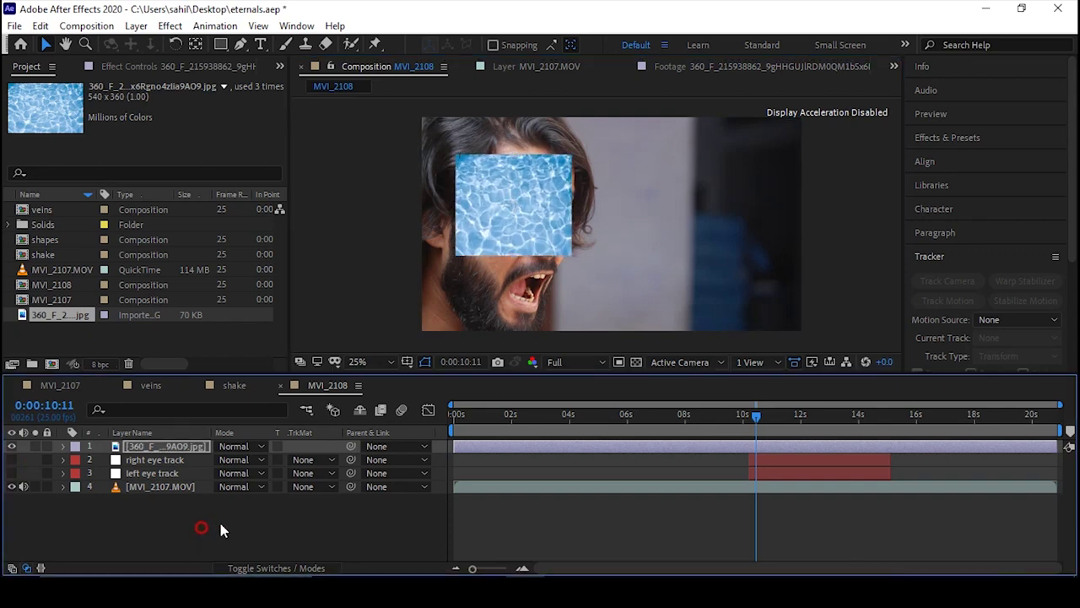
{"action": "left_click", "coordinate": [218, 530]}
- Apply the Curves and Tint effects to the water image layer, placing Tint above Curves
{"action": "key", "text": "ctrl+5"}
{"action": "left_click", "coordinate": [948, 159]}
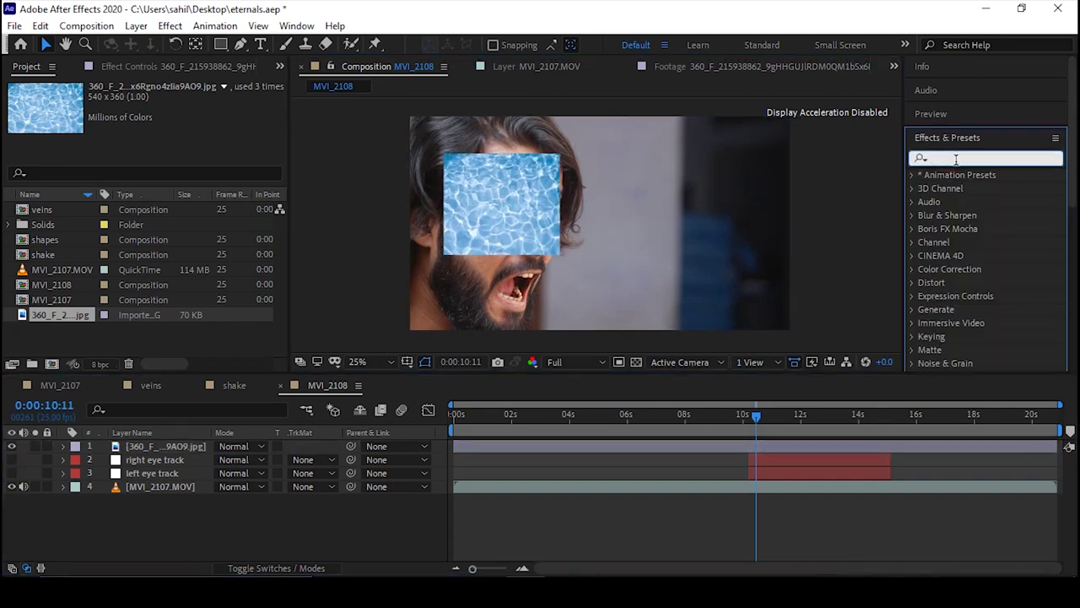
{"action": "type", "text": "curve"}
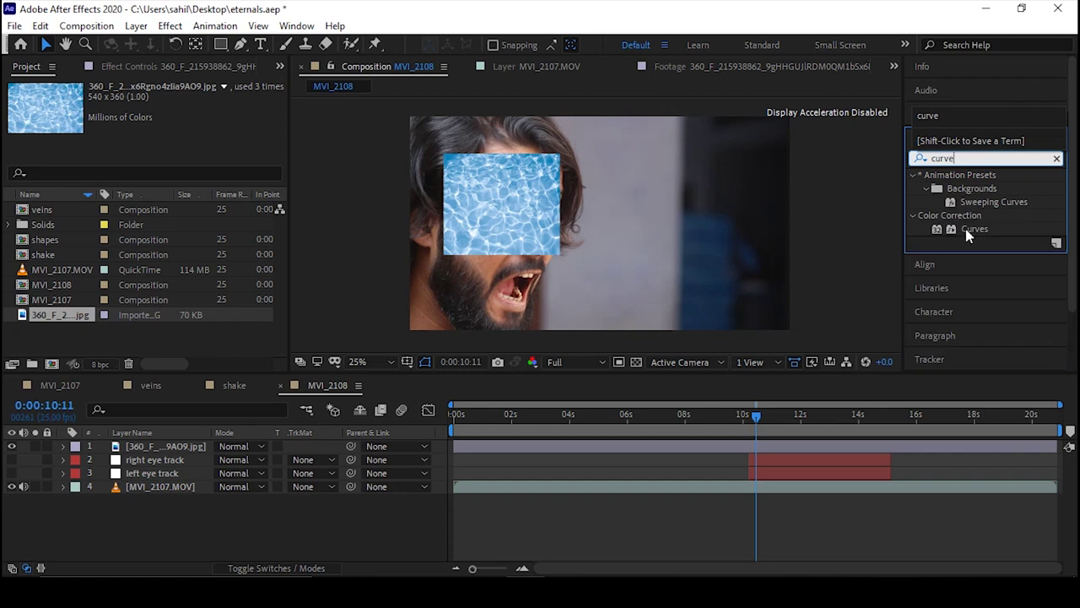
{"action": "left_click_drag", "start_coordinate": [971, 230], "coordinate": [183, 447]}
{"action": "left_click", "coordinate": [979, 158]}
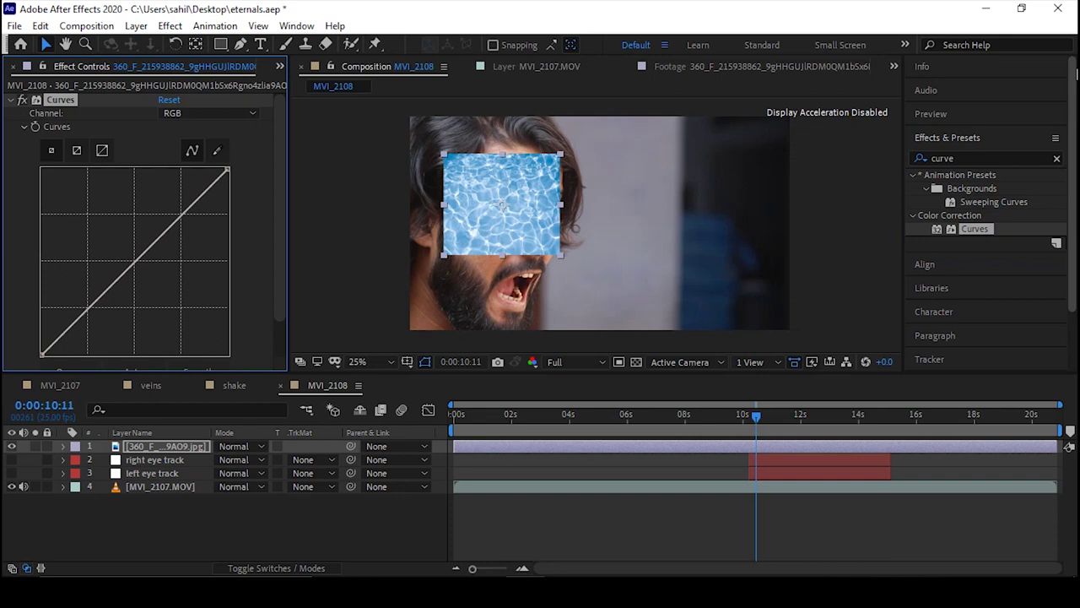
{"action": "type", "text": "tint"}
{"action": "left_click_drag", "start_coordinate": [969, 228], "coordinate": [203, 447]}
{"action": "left_click_drag", "start_coordinate": [57, 311], "coordinate": [69, 95]}
- Shape the water image's RGB curve into a steep S-curve and set the layer's blending mode to Screen
{"action": "left_click", "coordinate": [180, 221]}
{"action": "left_click_drag", "start_coordinate": [180, 221], "coordinate": [166, 209]}
{"action": "left_click_drag", "start_coordinate": [90, 292], "coordinate": [138, 311]}
{"action": "left_click_drag", "start_coordinate": [166, 209], "coordinate": [174, 216]}
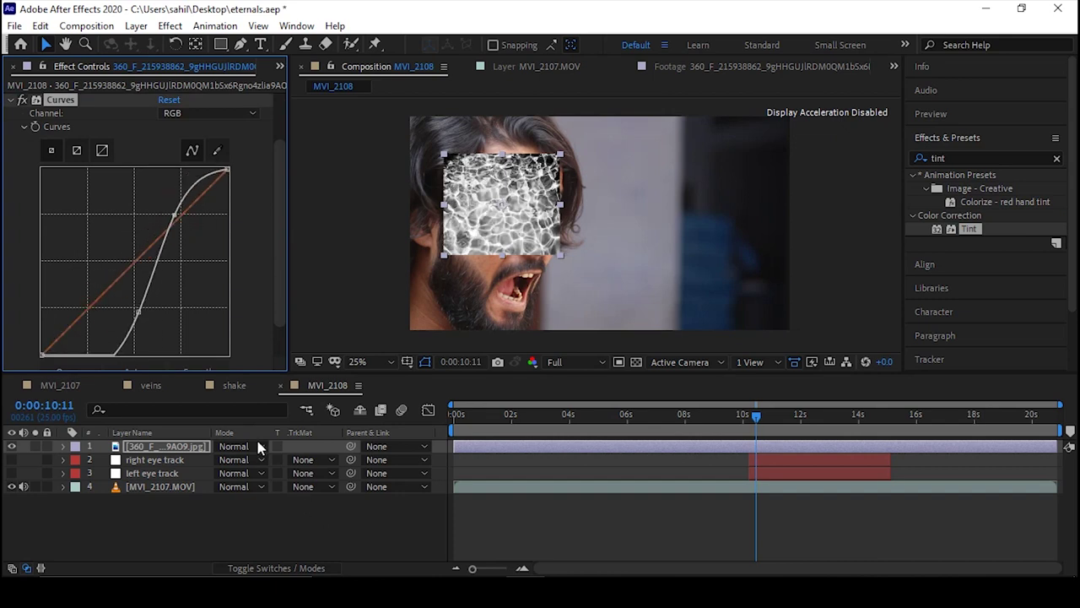
{"action": "left_click", "coordinate": [253, 448]}
{"action": "left_click", "coordinate": [308, 260]}
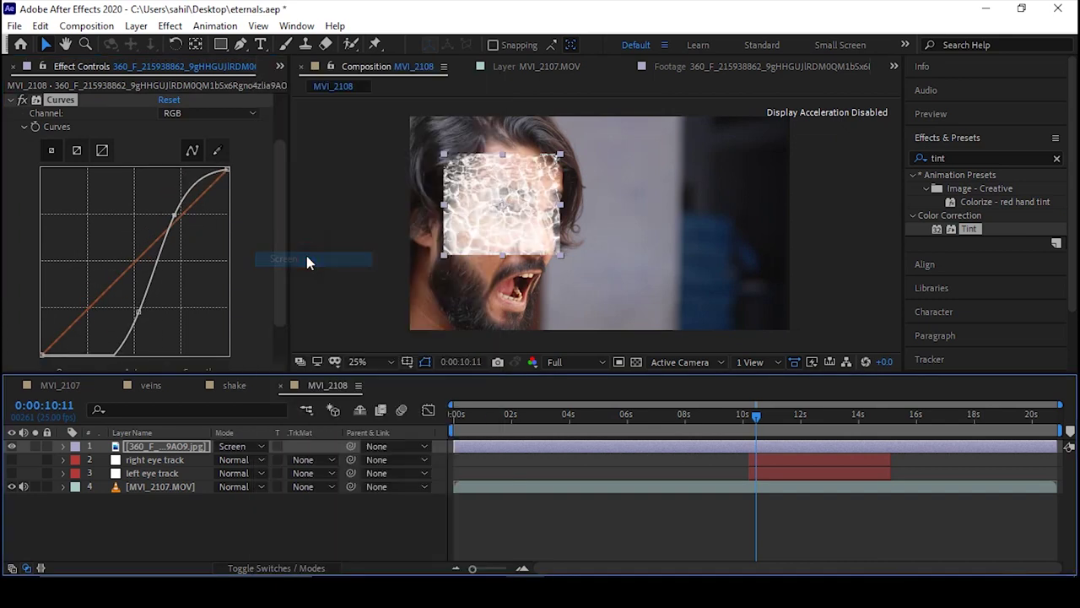
- Enlarge the water image over the face and lower both curve points so only the bright vein lines remain
{"action": "scroll", "coordinate": [523, 263], "scroll_direction": "up", "scroll_amount": 1}
{"action": "left_click_drag", "start_coordinate": [467, 267], "coordinate": [567, 306]}
{"action": "left_click_drag", "start_coordinate": [176, 216], "coordinate": [194, 236]}
{"action": "left_click_drag", "start_coordinate": [140, 312], "coordinate": [176, 335]}
{"action": "scroll", "coordinate": [553, 268], "scroll_direction": "down", "scroll_amount": 1}
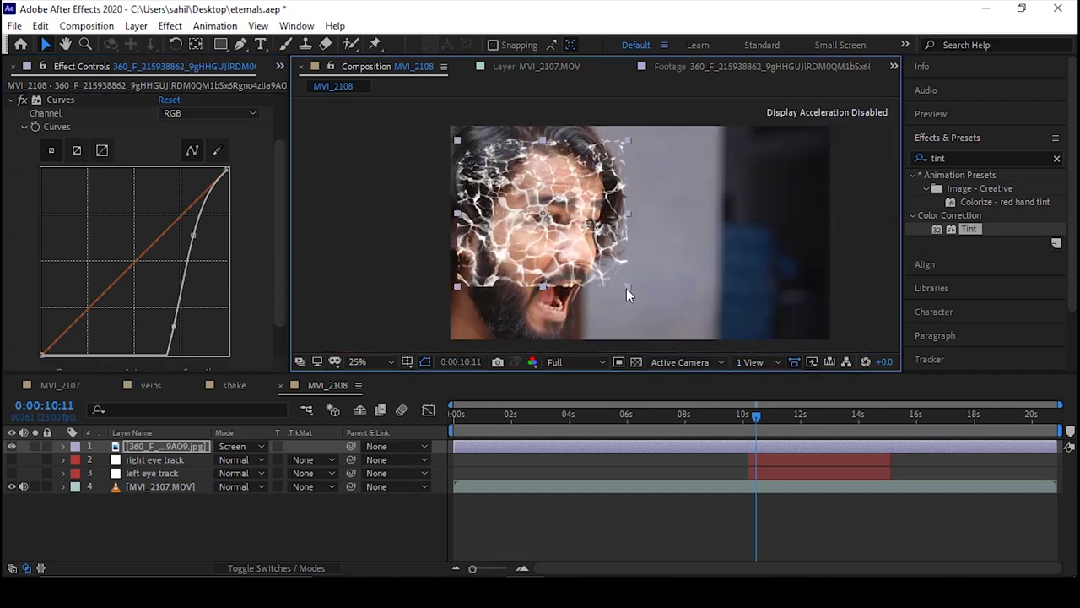
- Create a black 1920 x 1080 px solid named "eye matte" and hide it
{"action": "right_click", "coordinate": [128, 527]}
{"action": "mouse_move", "coordinate": [309, 350]}
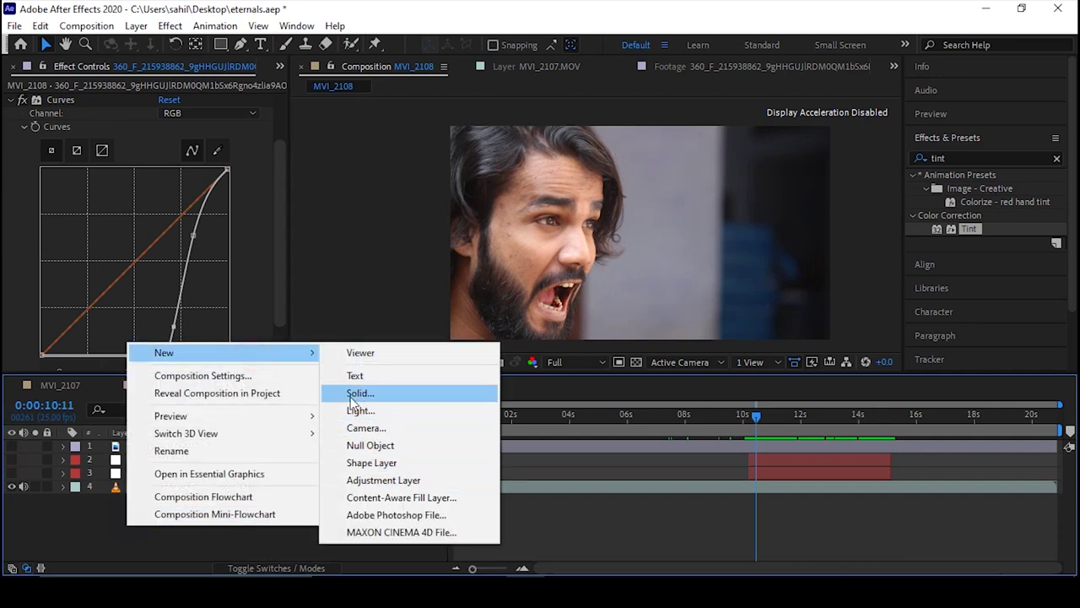
{"action": "left_click", "coordinate": [361, 392]}
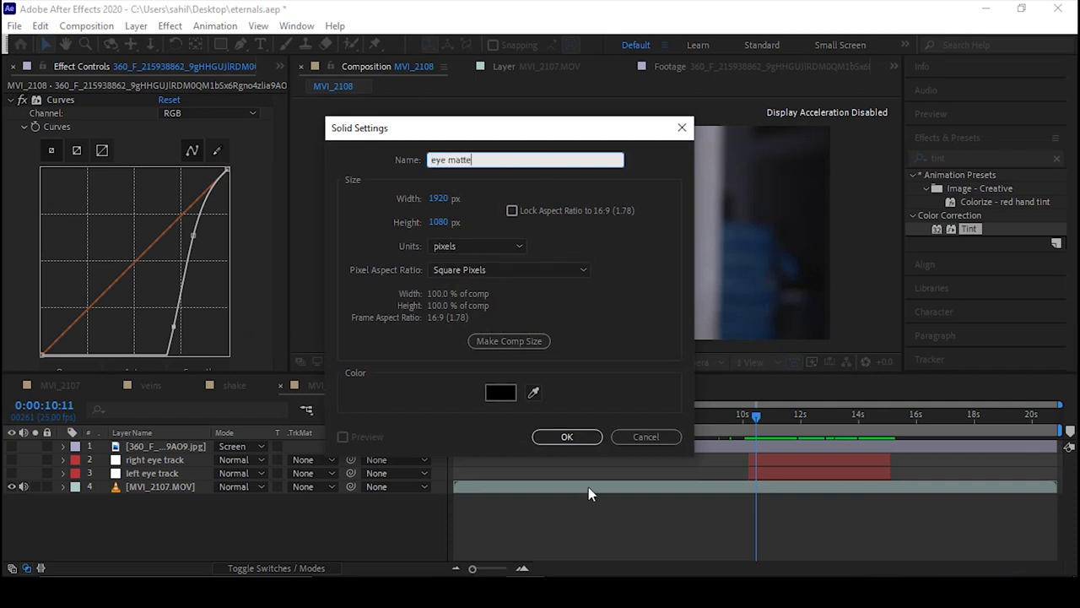
{"action": "type", "text": "eye matte"}
{"action": "left_click", "coordinate": [567, 436]}
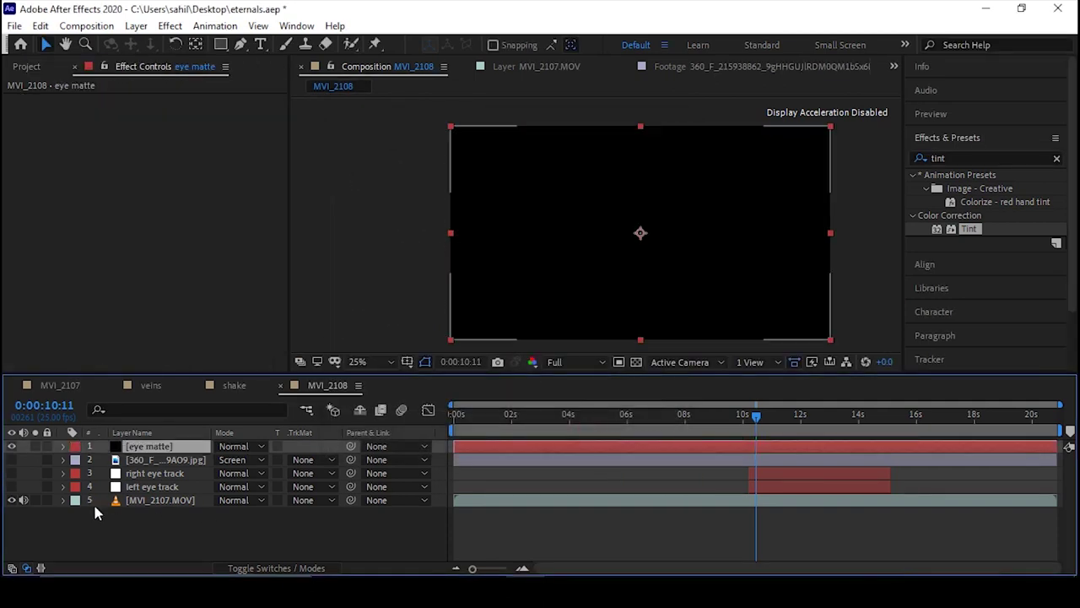
{"action": "left_click", "coordinate": [12, 446]}
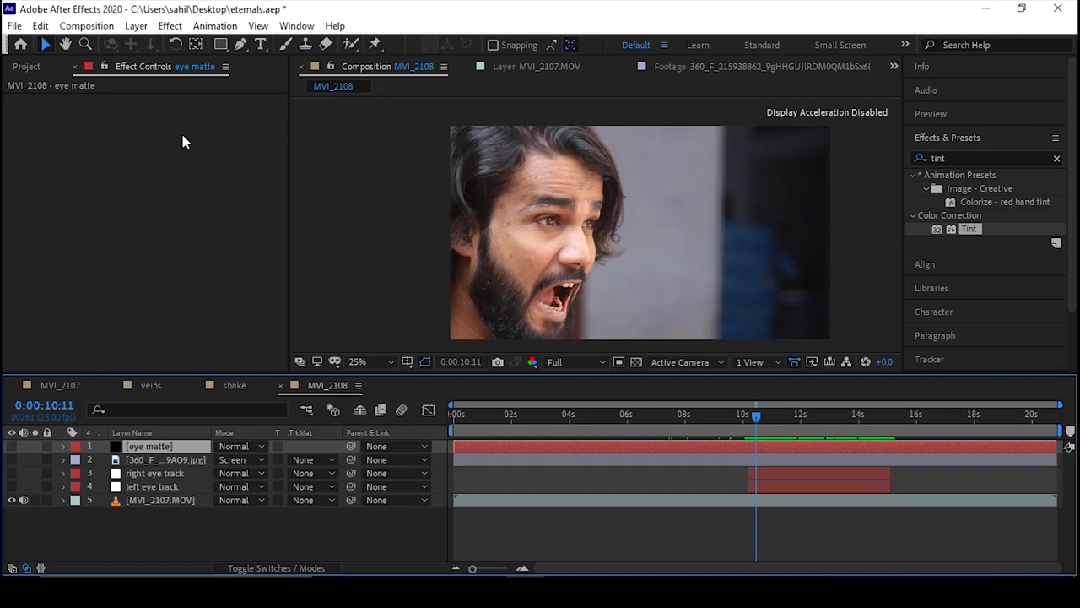
- Draw a closed mask around the left eye, from the forehead to the cheek, on the eye matte with the Pen tool
{"action": "left_click", "coordinate": [243, 45]}
{"action": "scroll", "coordinate": [595, 238], "scroll_direction": "up", "scroll_amount": 2}
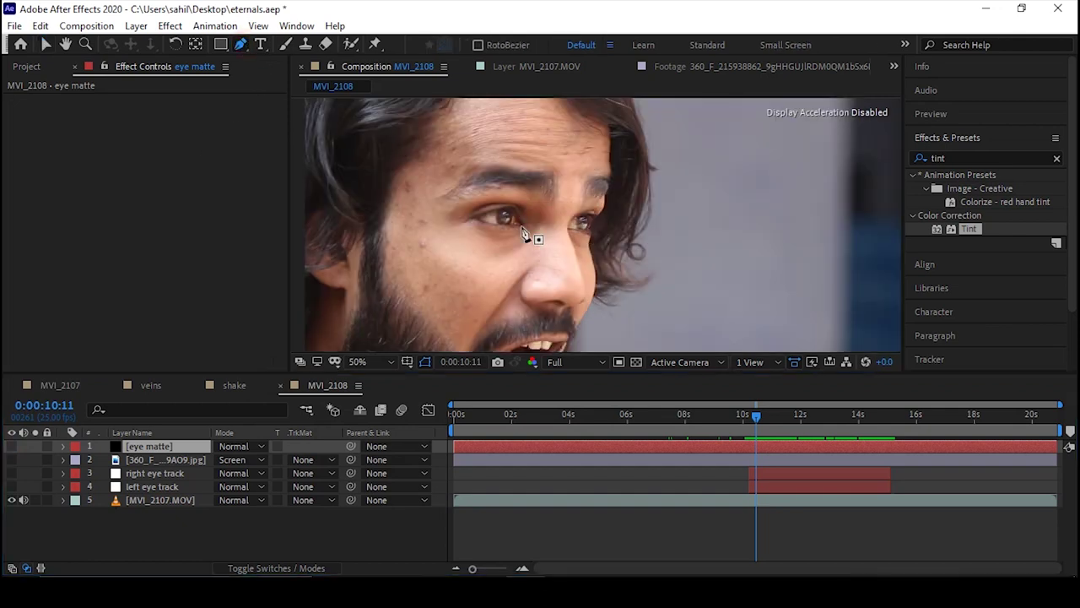
{"action": "left_click", "coordinate": [534, 124]}
{"action": "left_click", "coordinate": [507, 153]}
{"action": "left_click", "coordinate": [477, 201]}
{"action": "left_click", "coordinate": [490, 240]}
{"action": "left_click", "coordinate": [621, 243]}
{"action": "left_click", "coordinate": [629, 224]}
{"action": "left_click", "coordinate": [627, 197]}
{"action": "left_click", "coordinate": [633, 171]}
{"action": "left_click", "coordinate": [637, 137]}
{"action": "left_click", "coordinate": [611, 112]}
{"action": "left_click", "coordinate": [569, 108]}
{"action": "scroll", "coordinate": [510, 153], "scroll_direction": "down", "scroll_amount": 2}
- Show the eye matte and water image layers and set the image's track matte to Alpha Matte "[eye matte]"
{"action": "left_click", "coordinate": [11, 446]}
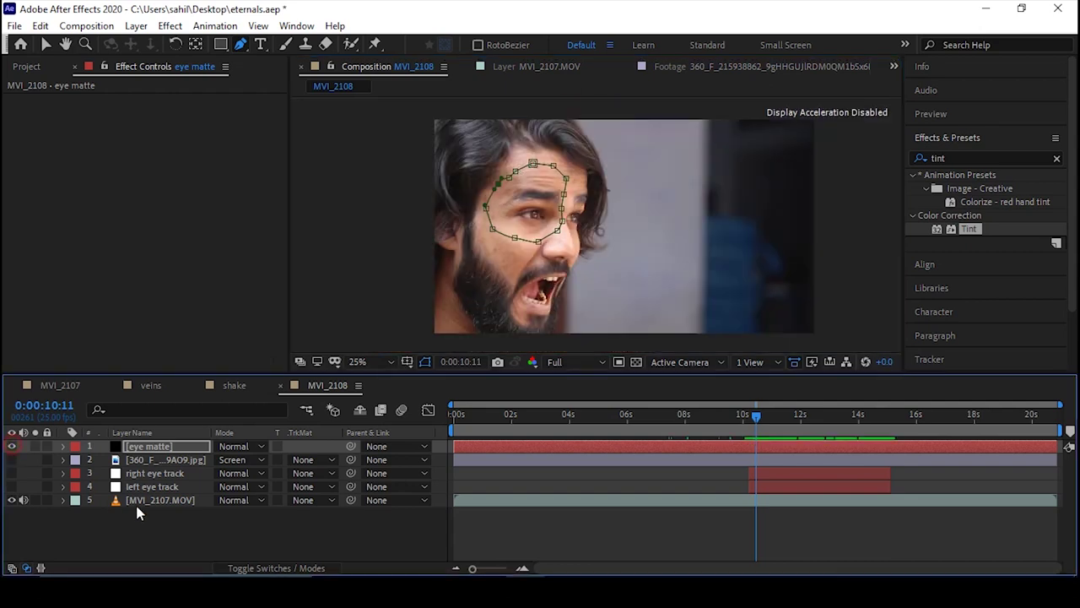
{"action": "left_click", "coordinate": [10, 459]}
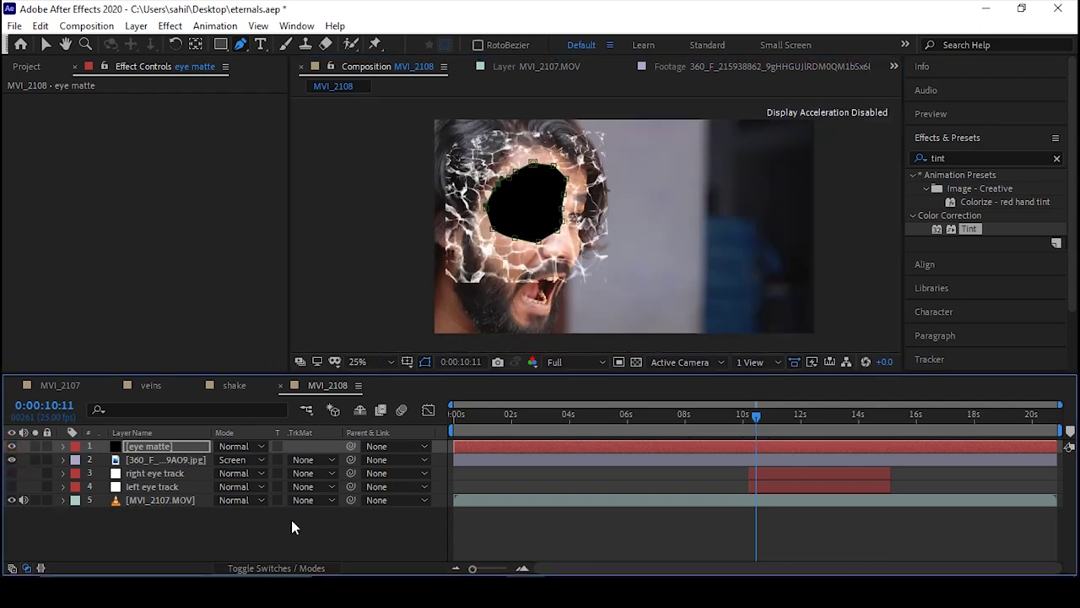
{"action": "left_click", "coordinate": [327, 460]}
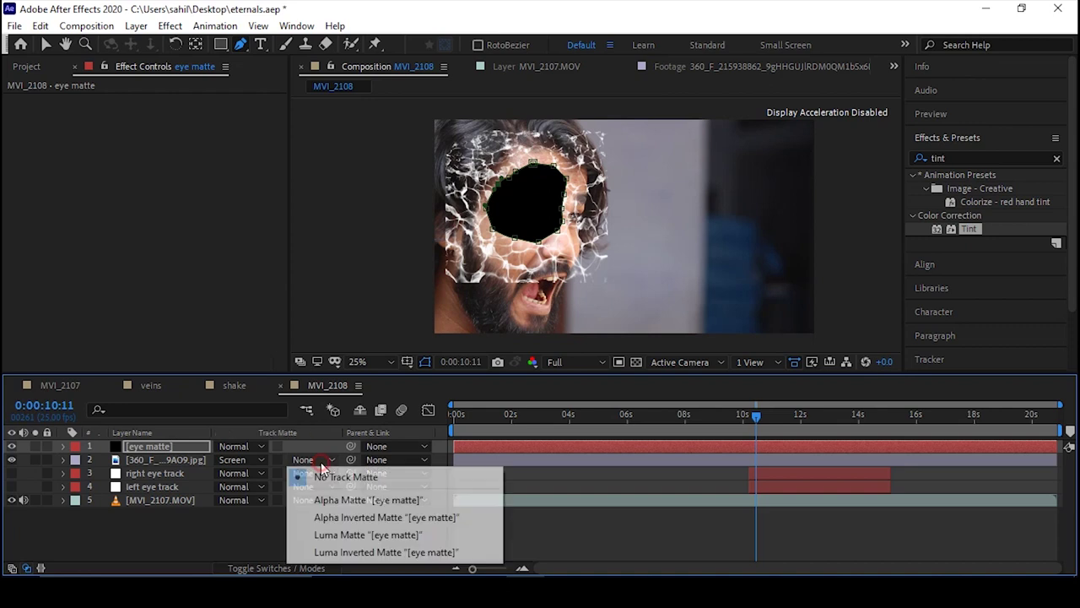
{"action": "left_click", "coordinate": [358, 501]}
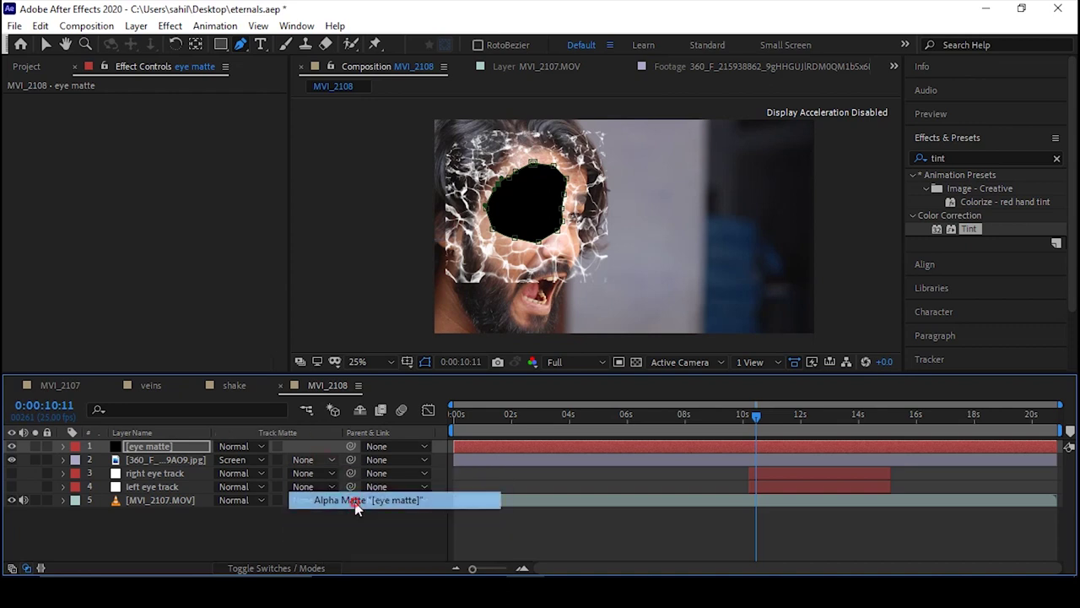
- Parent the eye matte and water image layers to the left eye track null
{"action": "left_click", "coordinate": [166, 459]}
{"action": "left_click_drag", "start_coordinate": [342, 461], "coordinate": [140, 489]}
{"action": "left_click", "coordinate": [231, 517]}
- Set the eye matte's Mask Feather to about 47 pixels
{"action": "left_click", "coordinate": [162, 449]}
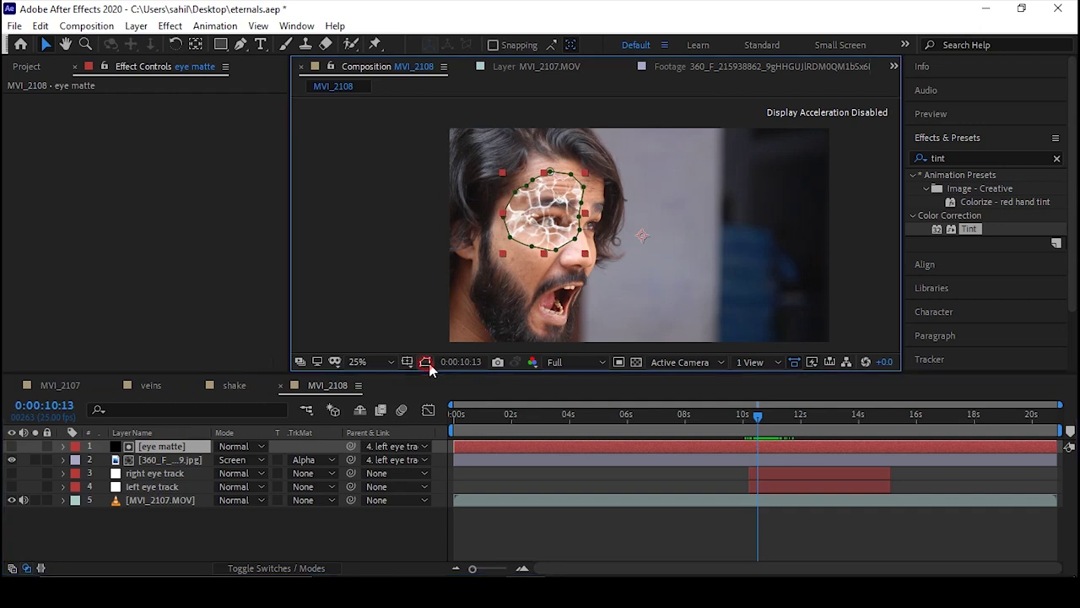
{"action": "scroll", "coordinate": [479, 302], "scroll_direction": "up", "scroll_amount": 2}
{"action": "key", "text": "f"}
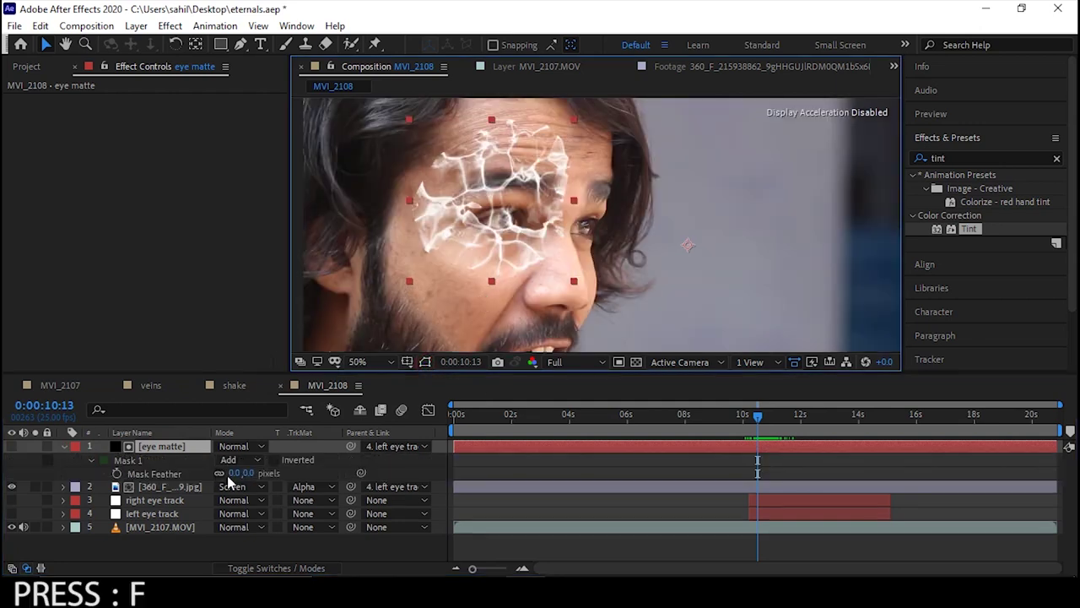
{"action": "left_click_drag", "start_coordinate": [239, 473], "coordinate": [248, 473]}
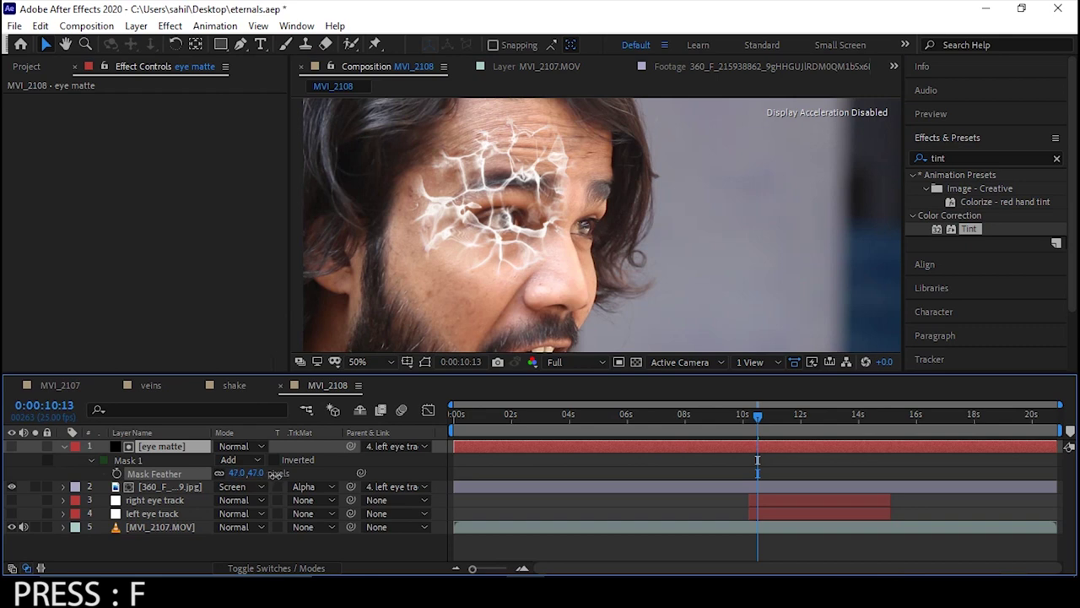
{"action": "scroll", "coordinate": [524, 232], "scroll_direction": "down", "scroll_amount": 2}
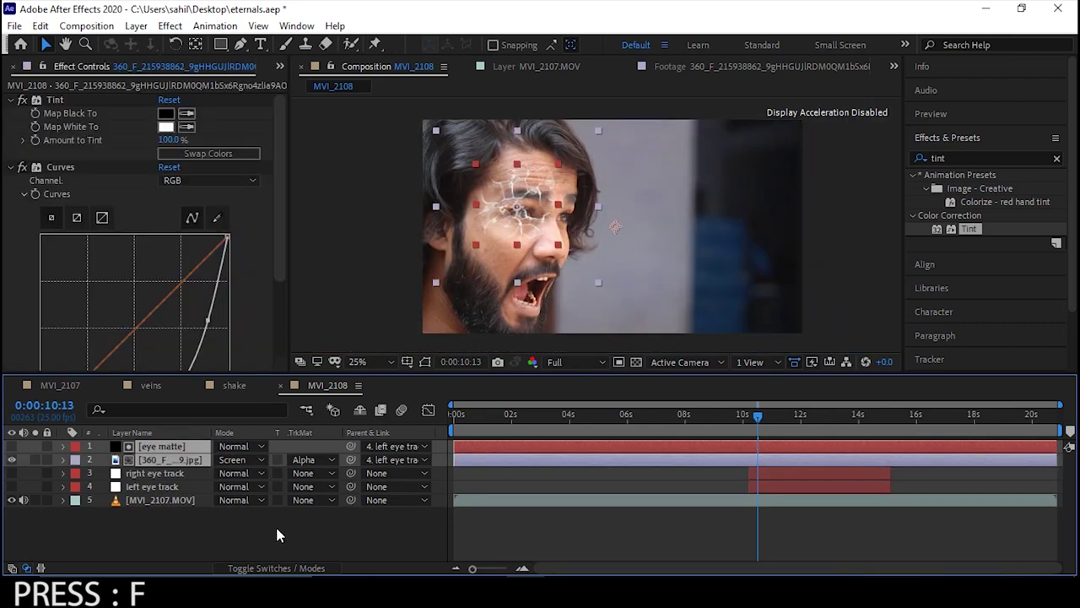
- Duplicate the eye matte and water image layers, and rotate and scale down the upper image copy around the eye
{"action": "key", "text": "ctrl+d"}
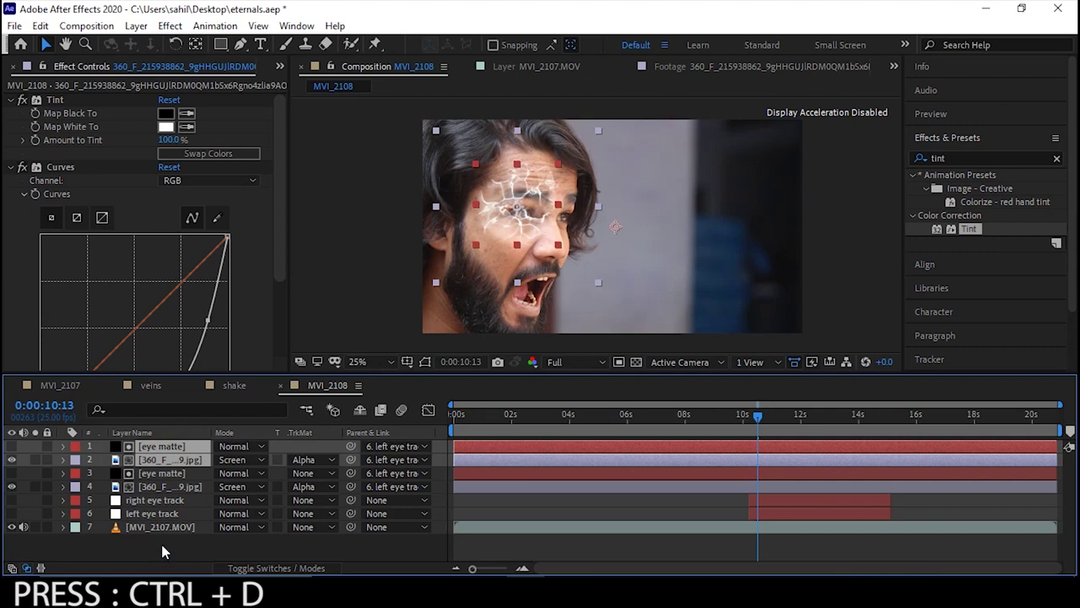
{"action": "left_click", "coordinate": [161, 541]}
{"action": "left_click", "coordinate": [169, 460]}
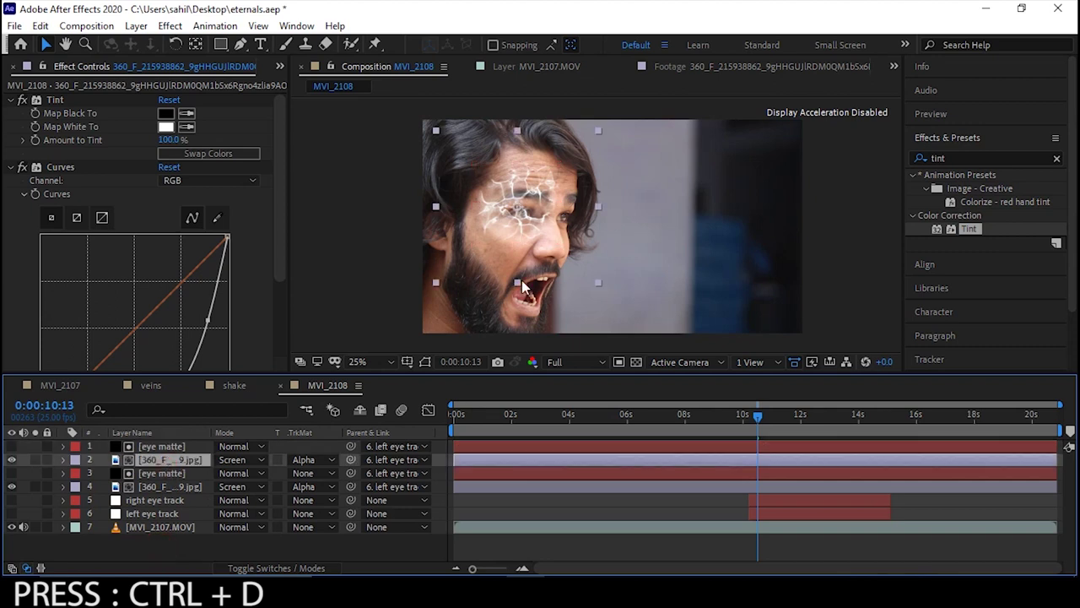
{"action": "key", "text": "w"}
{"action": "left_click_drag", "start_coordinate": [601, 281], "coordinate": [487, 315]}
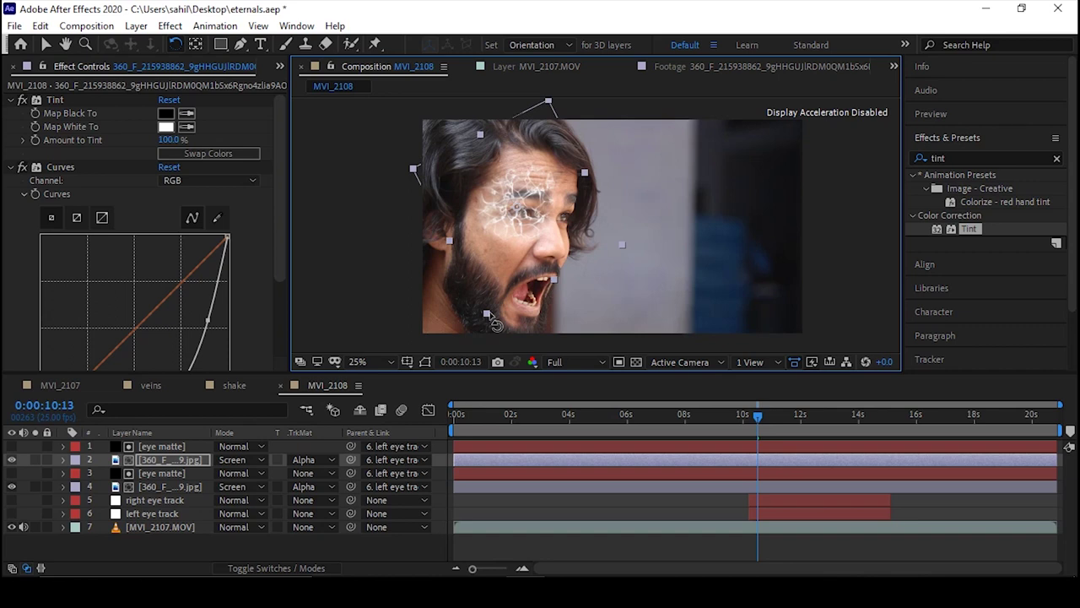
{"action": "key", "text": "v"}
{"action": "left_click_drag", "start_coordinate": [487, 317], "coordinate": [506, 275]}
- Apply the Fractal Noise effect to the duplicated water image layer
{"action": "left_click", "coordinate": [971, 158]}
{"action": "type", "text": "fract"}
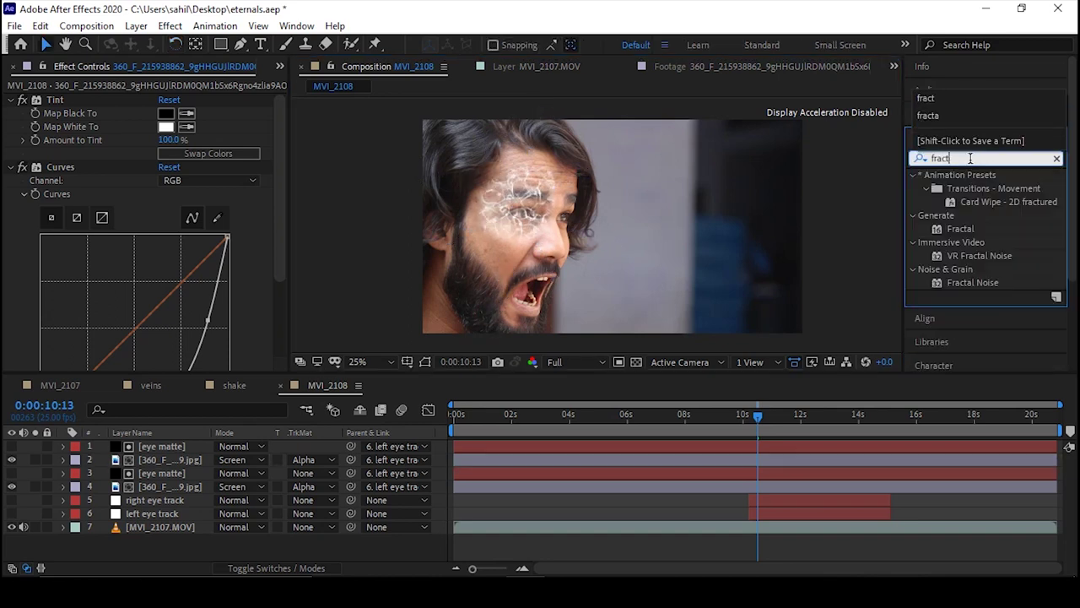
{"action": "left_click_drag", "start_coordinate": [985, 285], "coordinate": [1010, 302]}
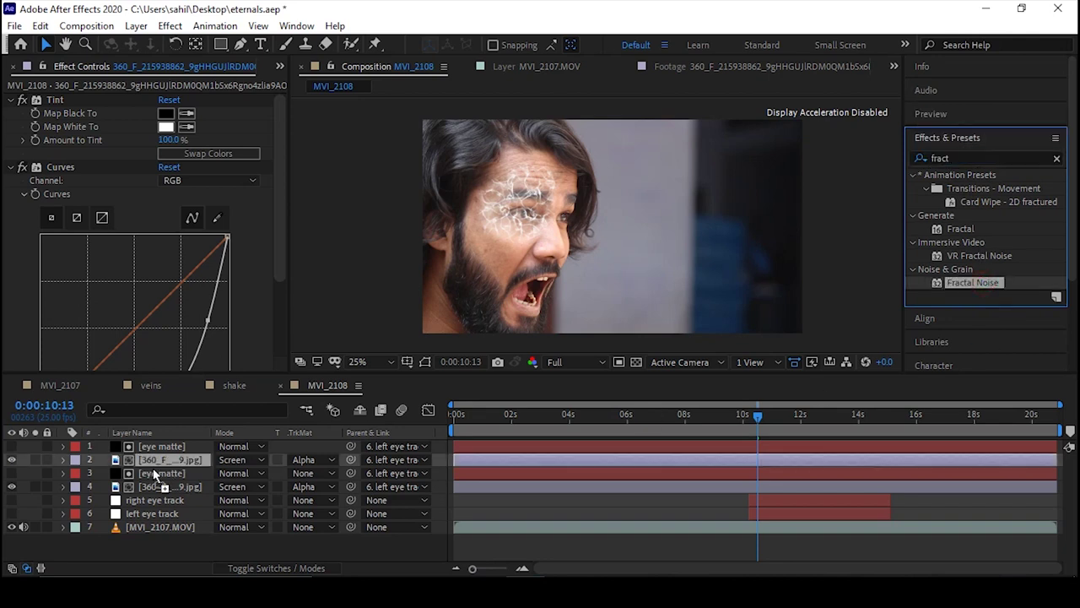
{"action": "left_click_drag", "start_coordinate": [174, 467], "coordinate": [165, 482]}
{"action": "left_click", "coordinate": [6, 467]}
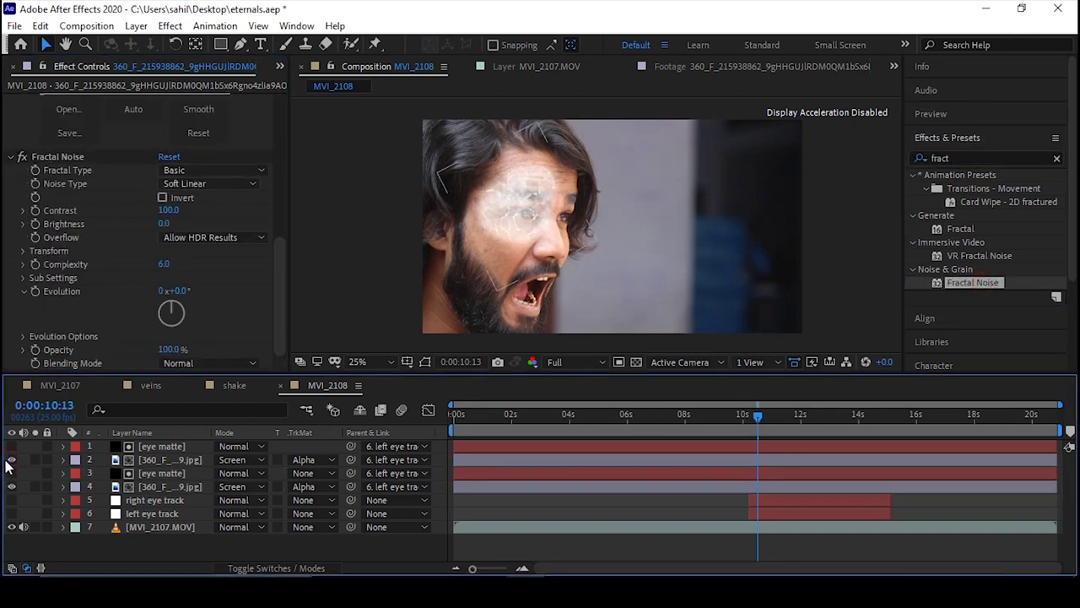
- Hide the upper water image copy and set the lower one's Fractal Noise to Dynamic, contrast 163 and brightness 33
{"action": "left_click", "coordinate": [12, 460]}
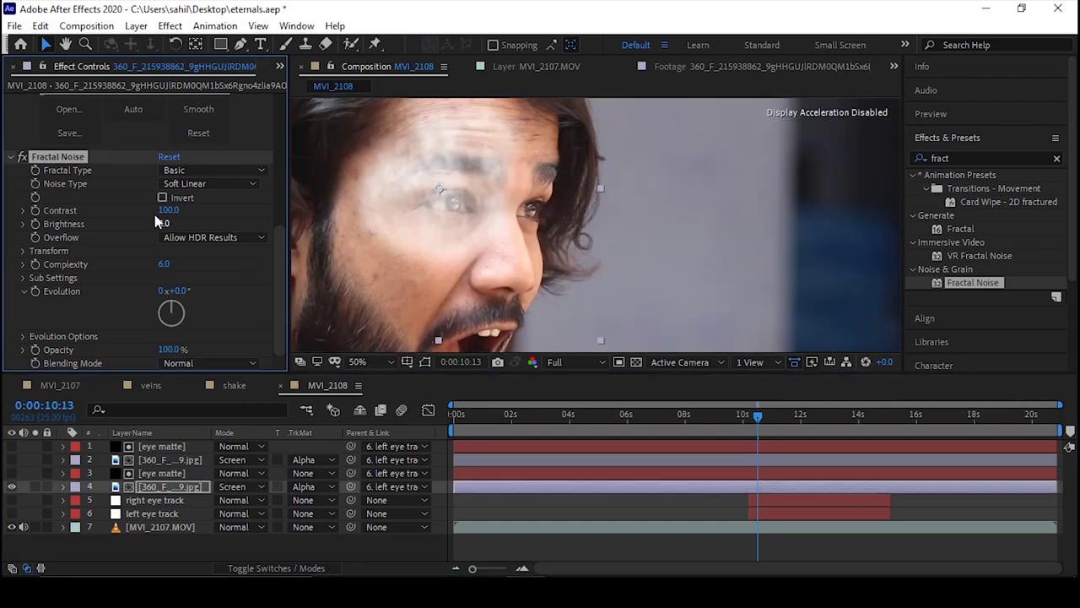
{"action": "left_click_drag", "start_coordinate": [162, 213], "coordinate": [218, 186]}
{"action": "left_click", "coordinate": [213, 170]}
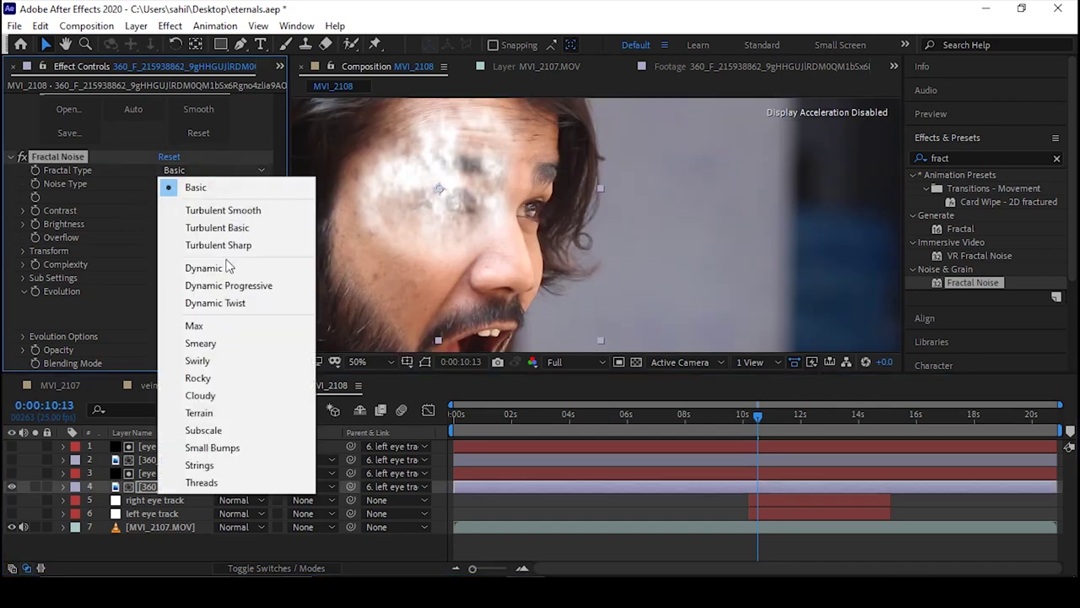
{"action": "left_click", "coordinate": [226, 268]}
{"action": "scroll", "coordinate": [405, 285], "scroll_direction": "down", "scroll_amount": 2}
{"action": "left_click_drag", "start_coordinate": [164, 223], "coordinate": [191, 225]}
{"action": "left_click_drag", "start_coordinate": [167, 211], "coordinate": [120, 217]}
- Reduce the Fractal Noise scale and set the effect's blending mode to Multiply
{"action": "left_click", "coordinate": [23, 251]}
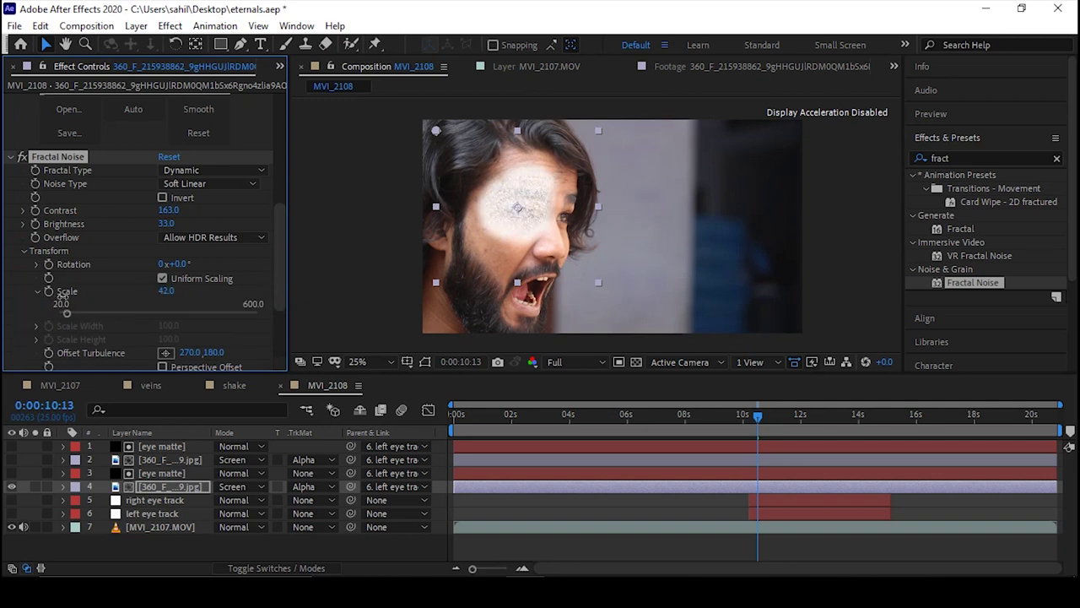
{"action": "left_click", "coordinate": [23, 251]}
{"action": "left_click", "coordinate": [242, 363]}
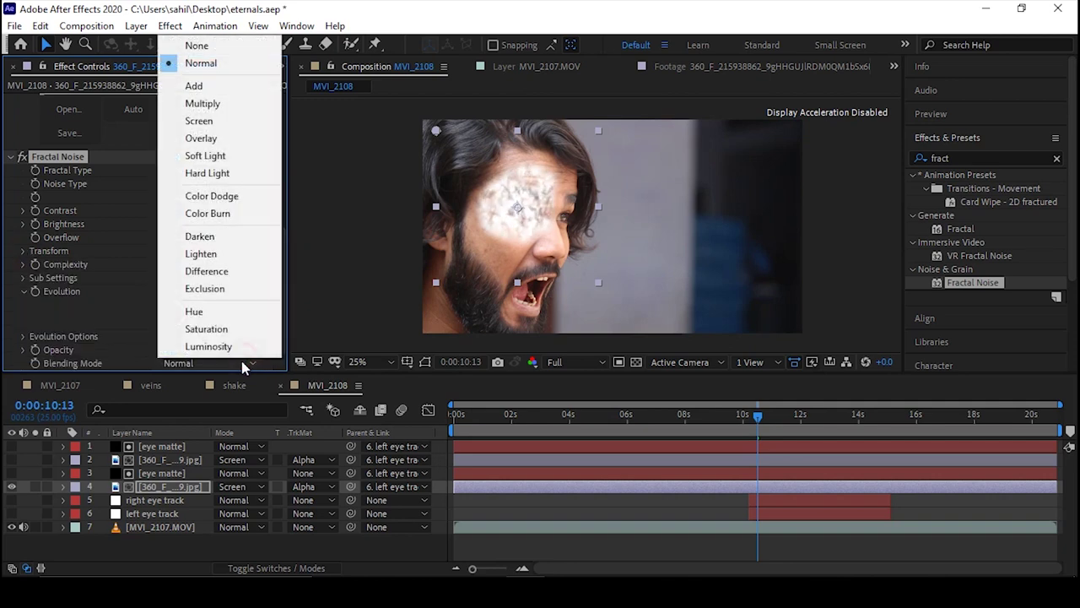
{"action": "left_click", "coordinate": [221, 103]}
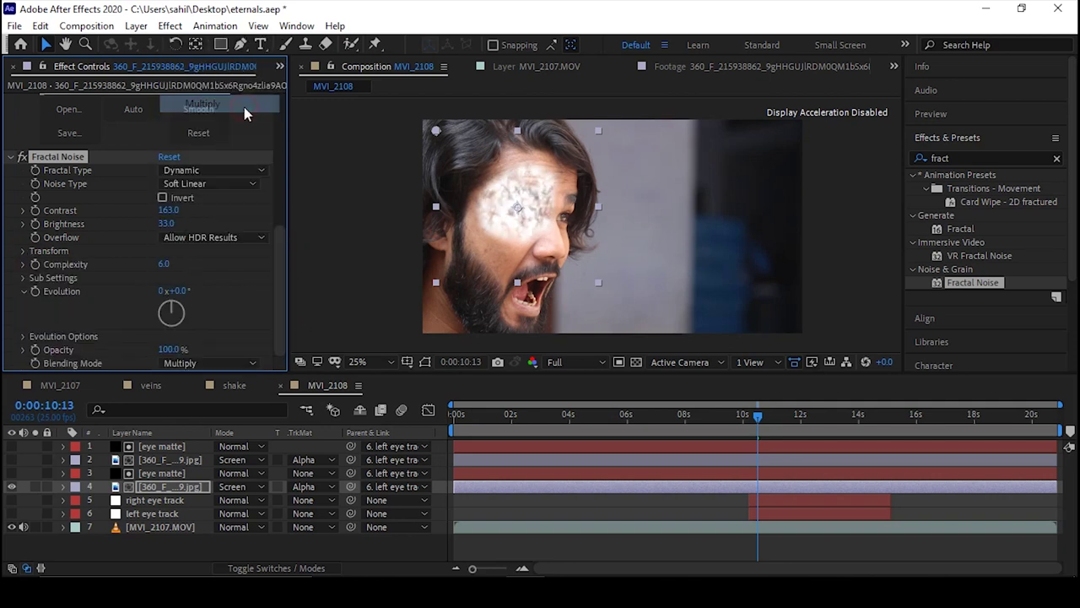
{"action": "scroll", "coordinate": [436, 200], "scroll_direction": "up", "scroll_amount": 2}
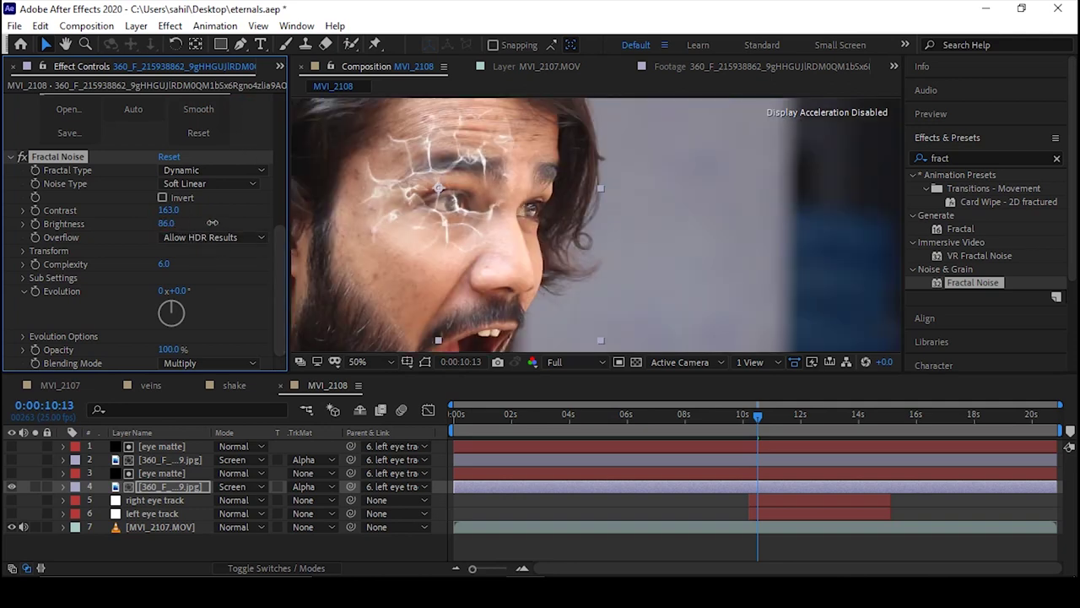
- Adjust the Fractal Noise to contrast 177, brightness 10 and scale 13
{"action": "mouse_move", "coordinate": [148, 232]}
{"action": "left_mouse_down"}
{"action": "mouse_move", "coordinate": [254, 228]}
{"action": "mouse_move", "coordinate": [183, 228]}
{"action": "mouse_move", "coordinate": [153, 249]}
{"action": "left_mouse_up"}
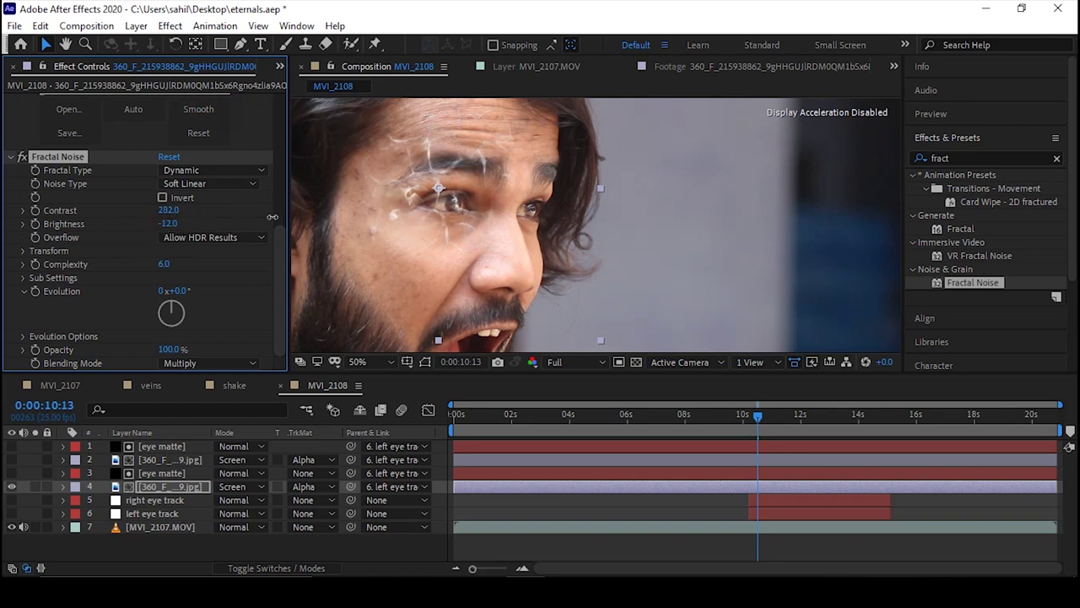
{"action": "left_click_drag", "start_coordinate": [235, 216], "coordinate": [185, 225]}
{"action": "left_click", "coordinate": [23, 251]}
{"action": "mouse_move", "coordinate": [169, 288]}
{"action": "left_mouse_down"}
{"action": "mouse_move", "coordinate": [249, 291]}
{"action": "mouse_move", "coordinate": [163, 291]}
{"action": "left_mouse_up"}
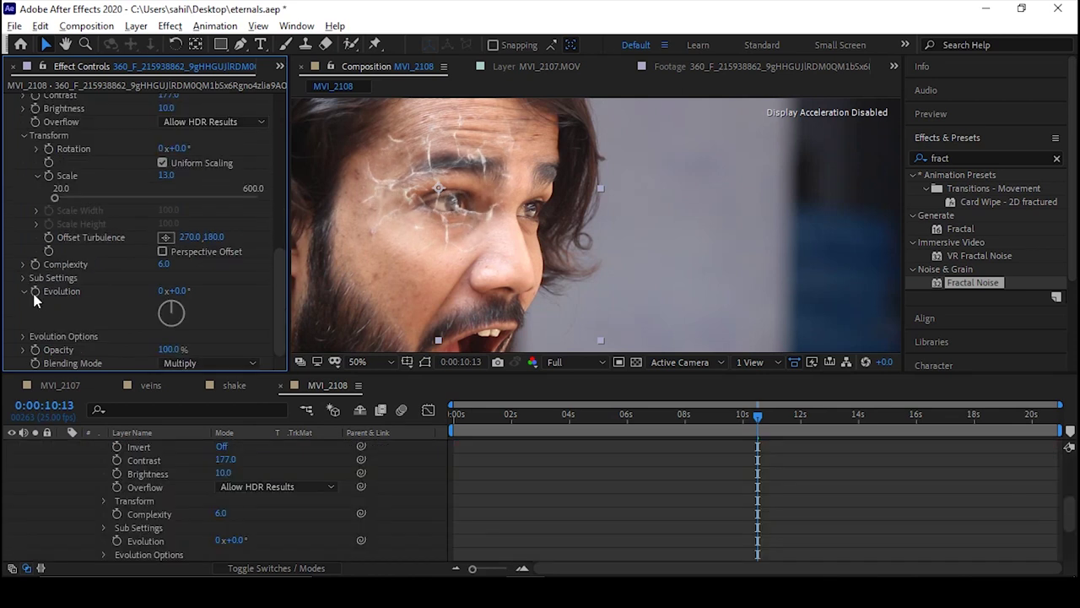
- Add the expression time*200 to the Fractal Noise Evolution
{"action": "left_click", "coordinate": [35, 292], "text": "alt"}
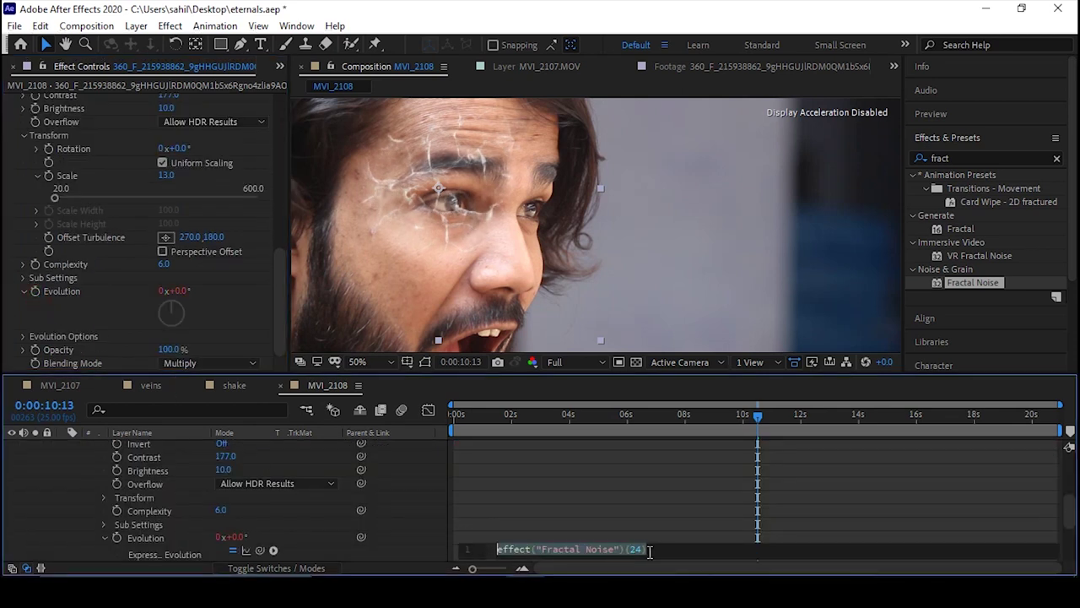
{"action": "type", "text": "time*200"}
{"action": "left_click", "coordinate": [652, 544]}
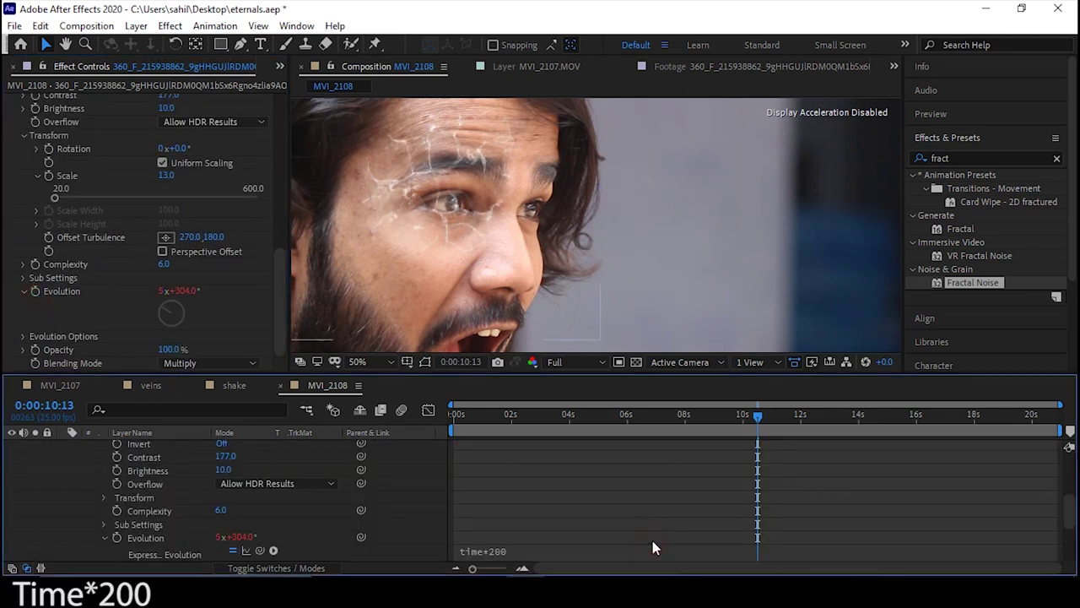
- Solo the lower water image layer and scrub through its animated vein texture around 11 seconds
{"action": "key", "text": "u"}
{"action": "left_click", "coordinate": [34, 487]}
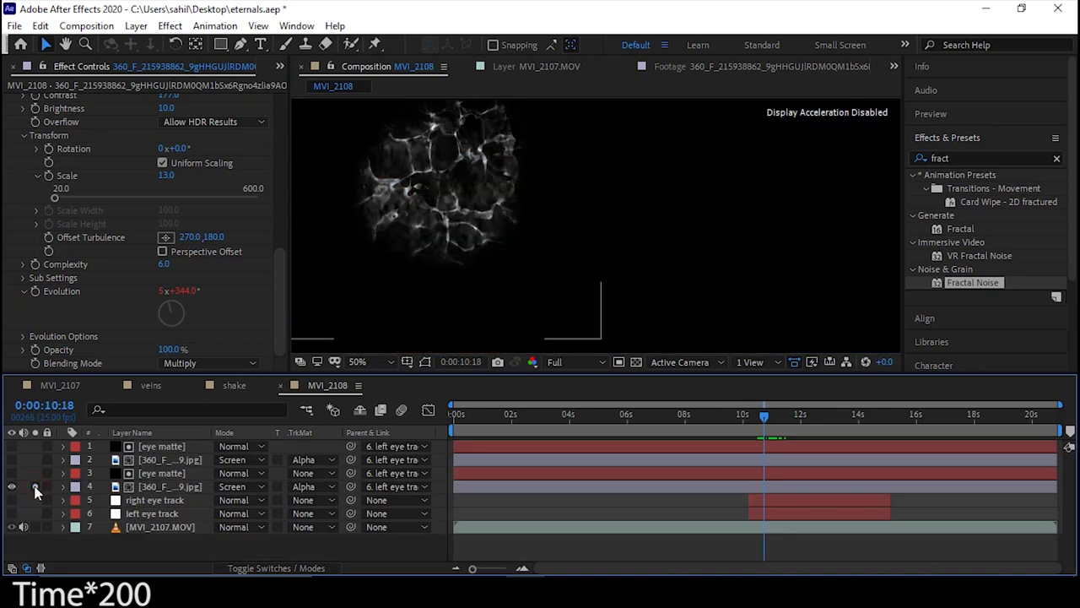
{"action": "mouse_move", "coordinate": [764, 415]}
{"action": "left_mouse_down"}
{"action": "mouse_move", "coordinate": [788, 413]}
{"action": "mouse_move", "coordinate": [771, 415]}
{"action": "left_mouse_up"}
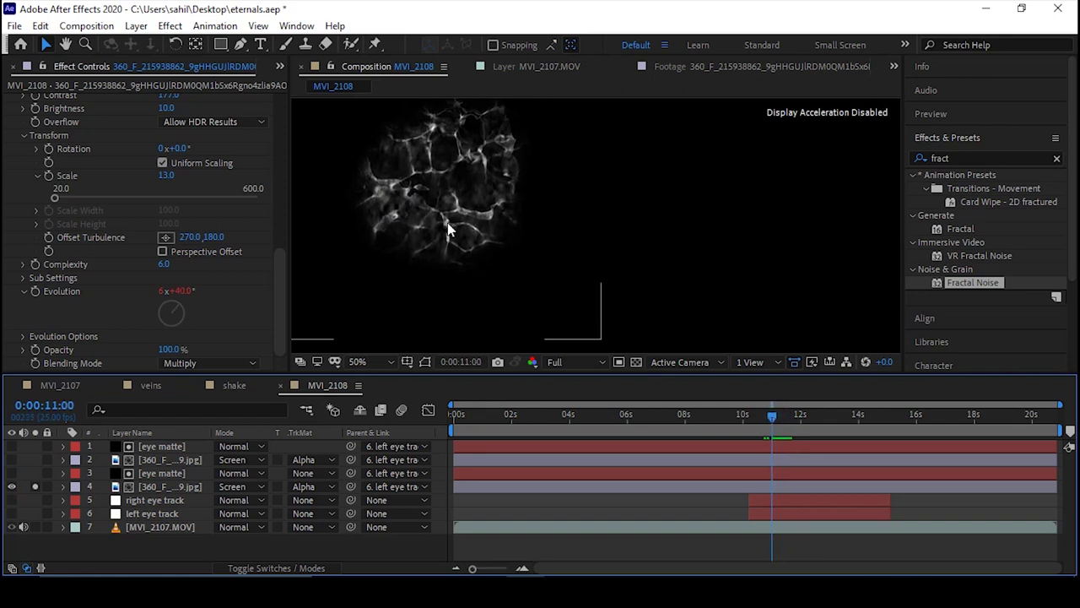
{"action": "mouse_move", "coordinate": [775, 416]}
{"action": "left_mouse_down"}
{"action": "mouse_move", "coordinate": [801, 416]}
{"action": "mouse_move", "coordinate": [768, 422]}
{"action": "left_mouse_up"}
- Duplicate the Fractal Noise effect and set the copy to contrast 143, brightness 61 and scale 38
{"action": "key", "text": "ctrl+d"}
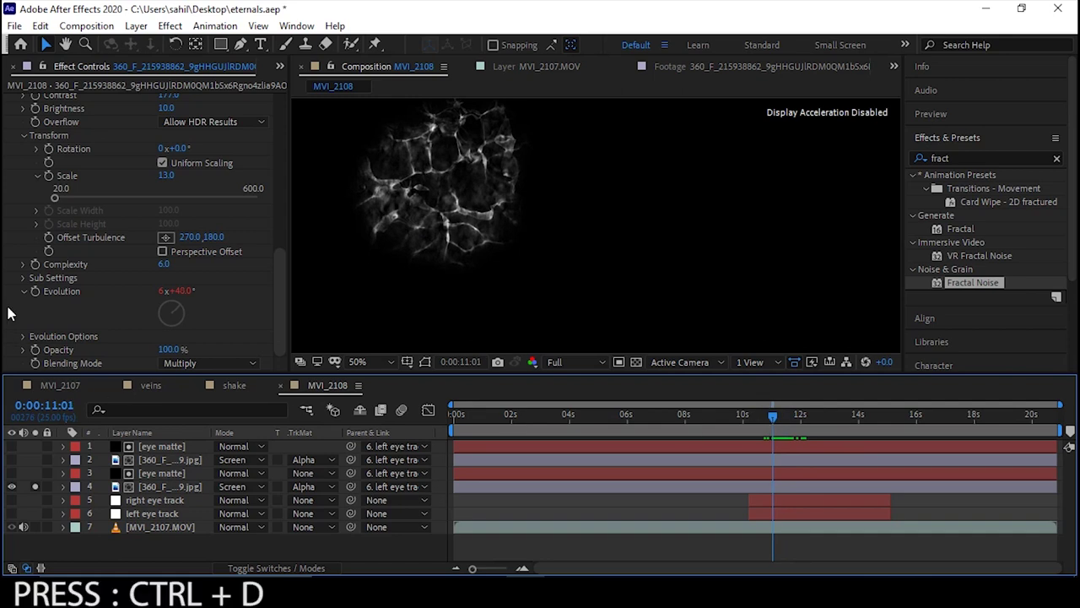
{"action": "scroll", "coordinate": [19, 198], "scroll_direction": "up", "scroll_amount": 3}
{"action": "left_click", "coordinate": [38, 148]}
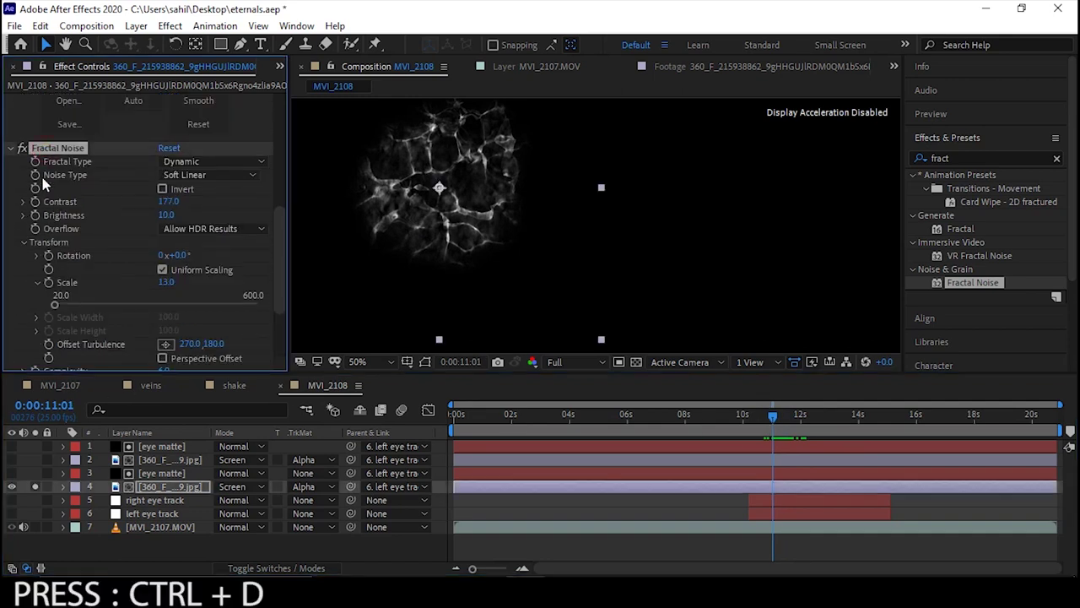
{"action": "key", "text": "ctrl+d"}
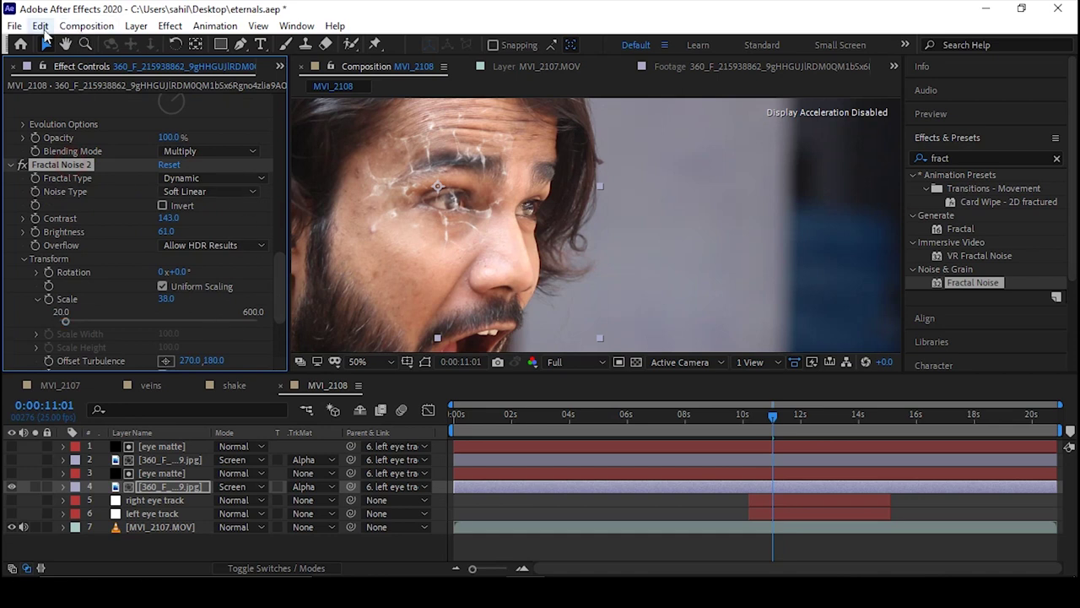
- Copy the Fractal Noise 2 effect to the upper water image layer and make that layer visible
{"action": "left_click", "coordinate": [41, 26]}
{"action": "left_click", "coordinate": [65, 119]}
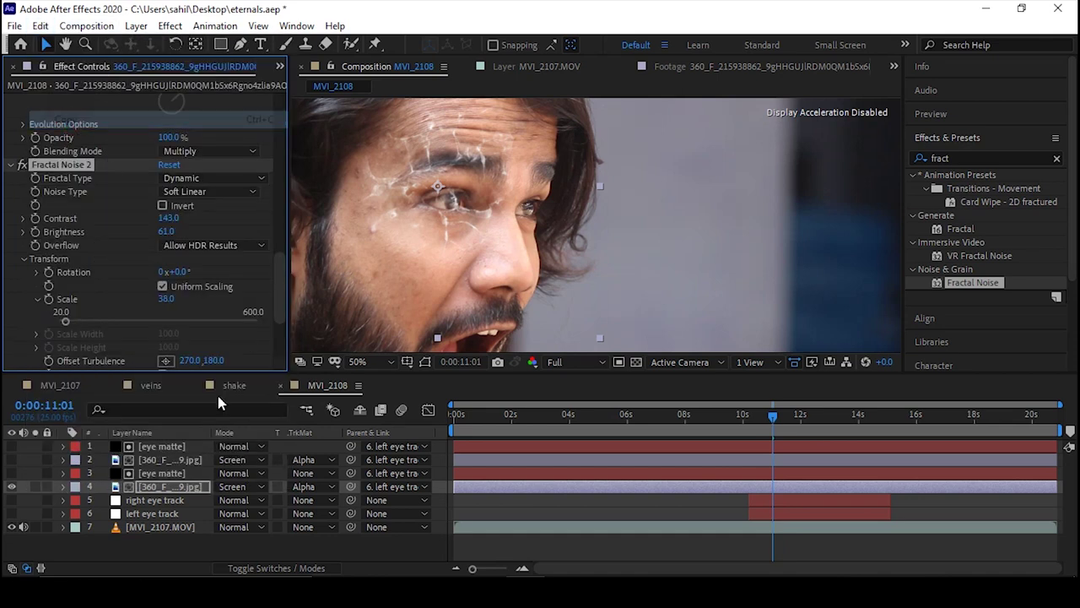
{"action": "left_click", "coordinate": [153, 461]}
{"action": "left_click", "coordinate": [41, 26]}
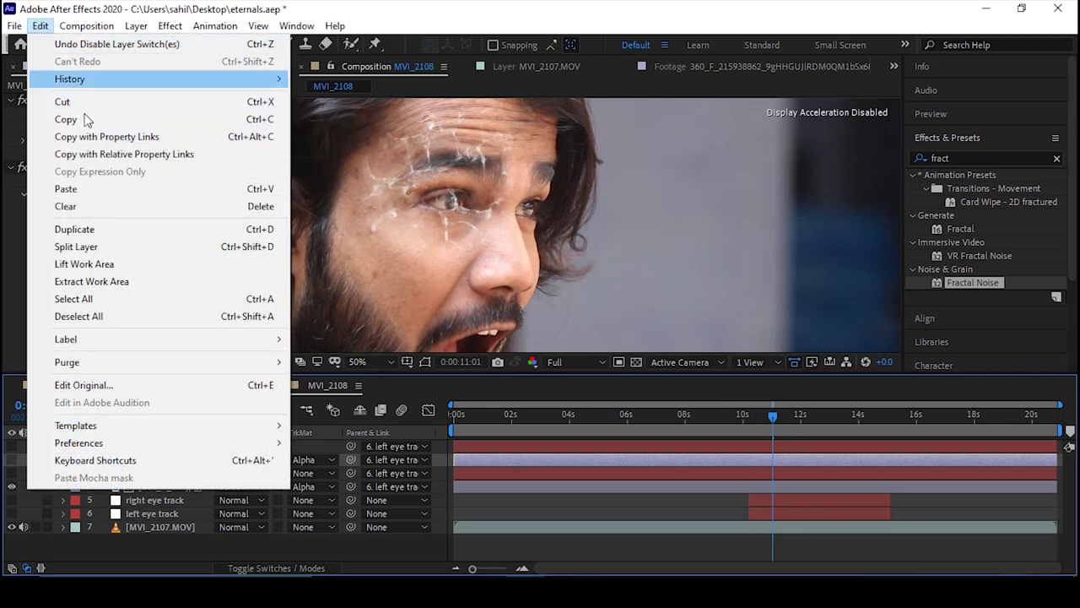
{"action": "left_click", "coordinate": [65, 188]}
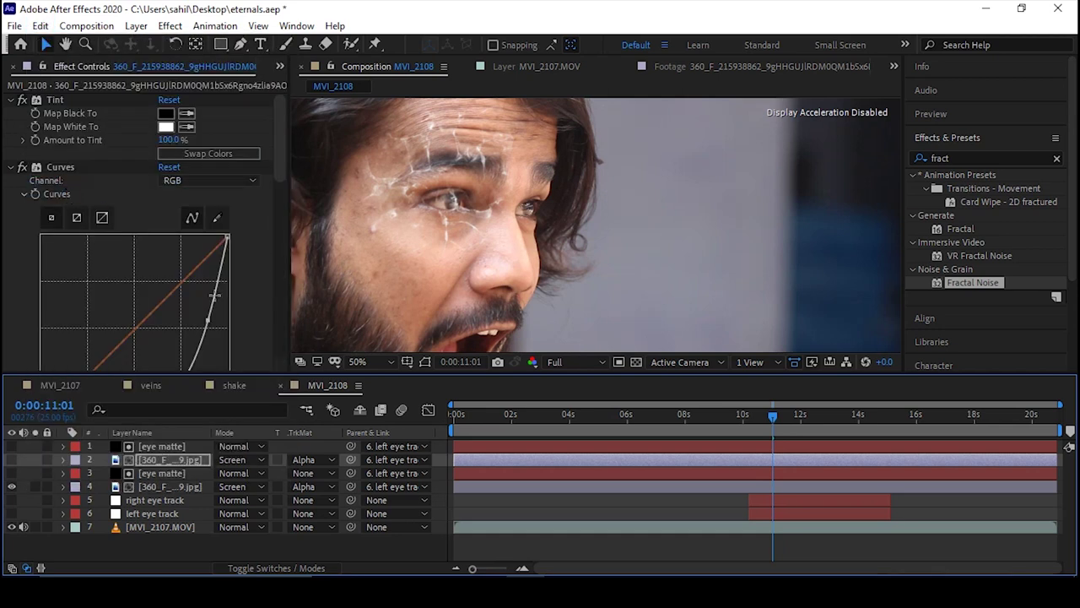
{"action": "left_click_drag", "start_coordinate": [284, 172], "coordinate": [287, 270]}
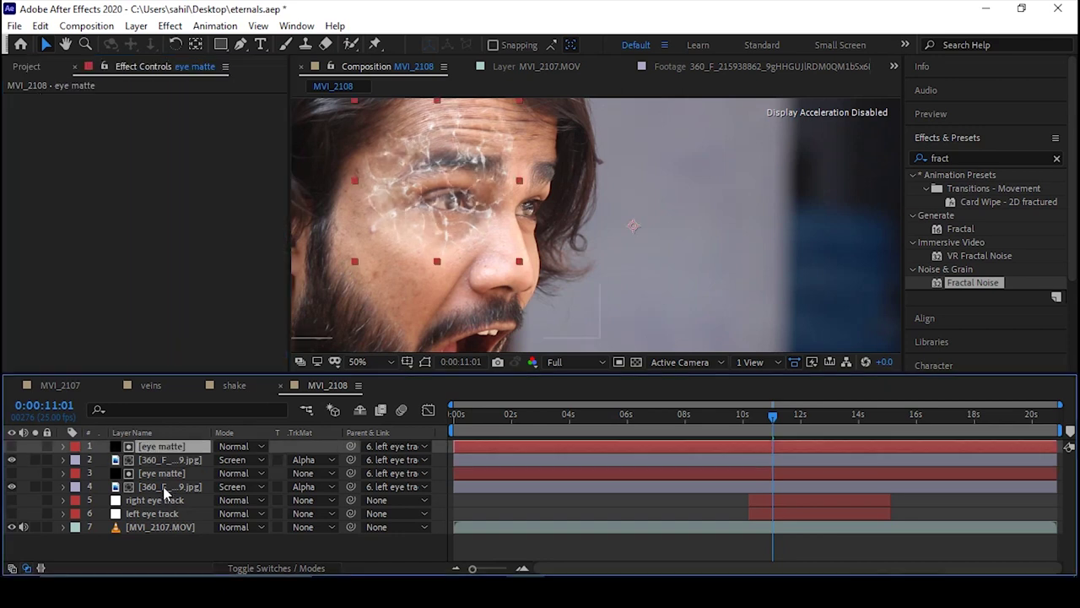
- Pre-compose both eye mattes and both water image layers into a composition named veins
{"action": "left_click", "coordinate": [163, 487], "text": "shift"}
{"action": "right_click", "coordinate": [154, 489]}
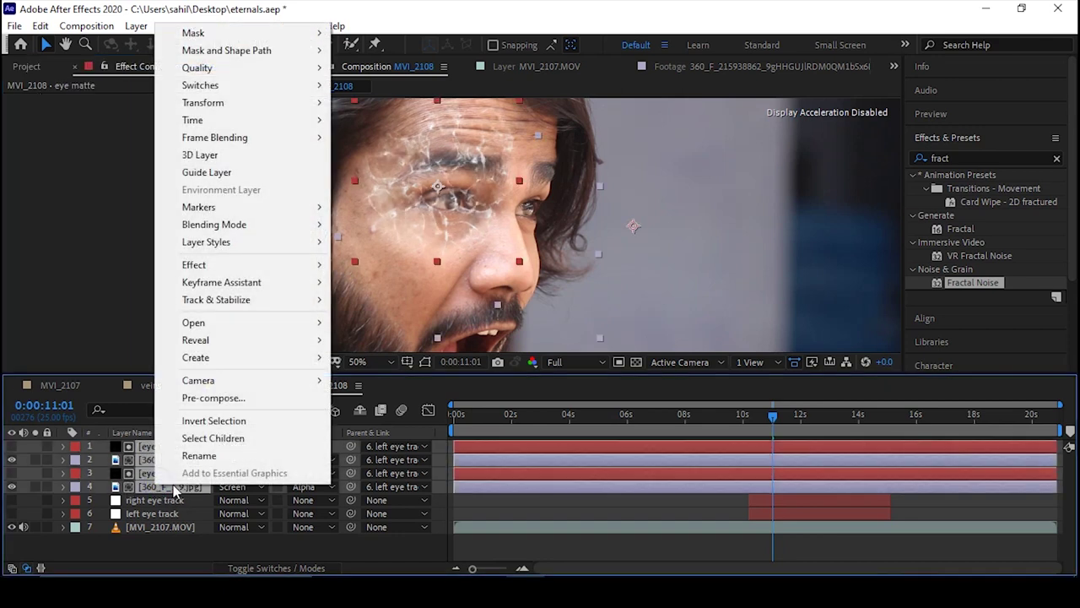
{"action": "left_click", "coordinate": [271, 405]}
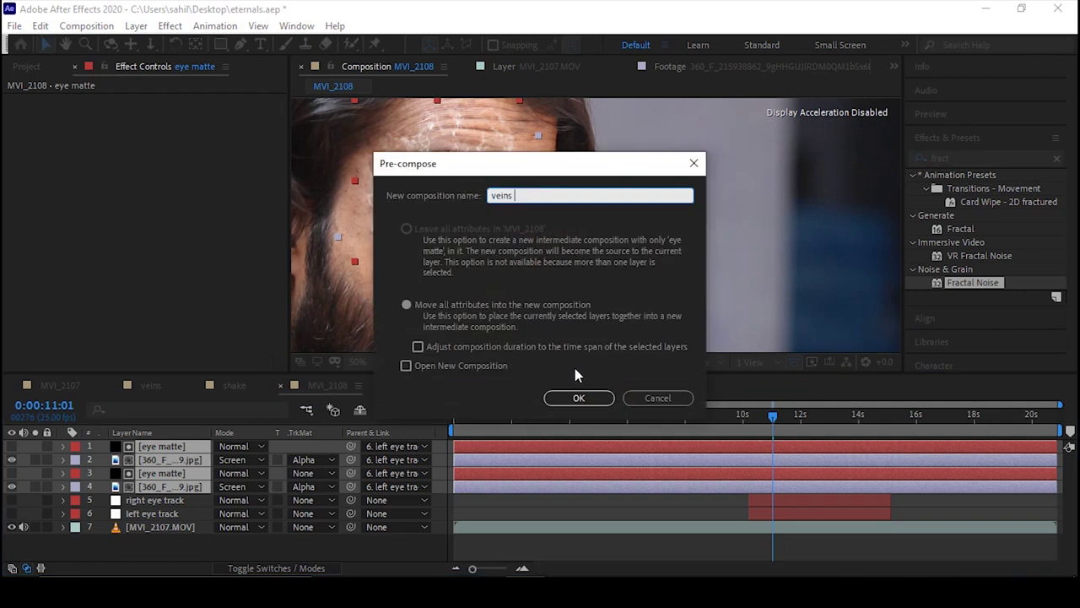
{"action": "type", "text": "veins"}
{"action": "left_click", "coordinate": [582, 399]}
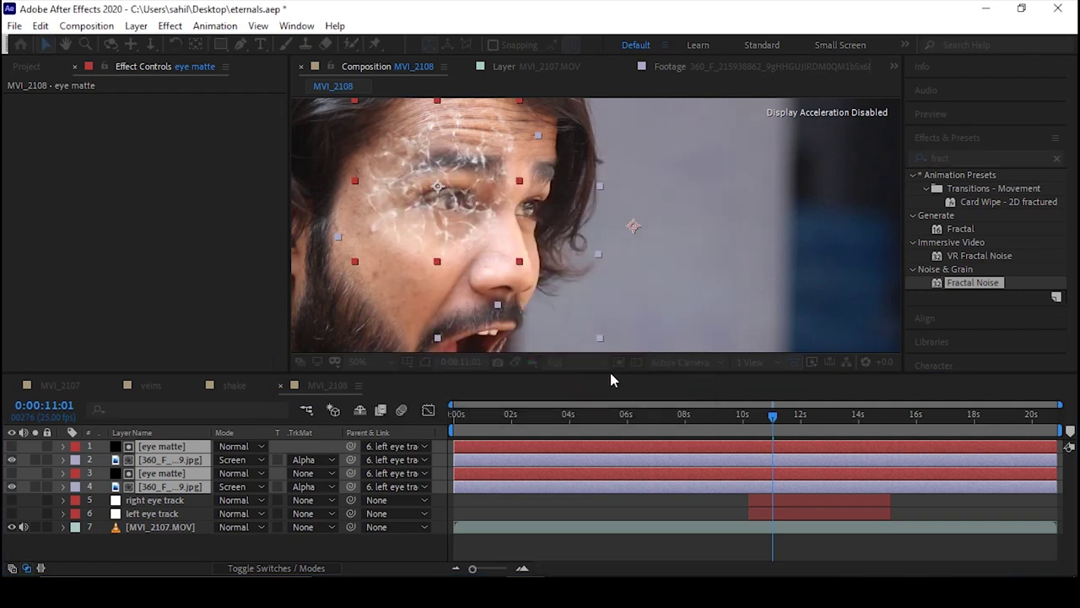
- Reposition the veins layer over the man's eye at 0:00:10:12
{"action": "left_click", "coordinate": [755, 413]}
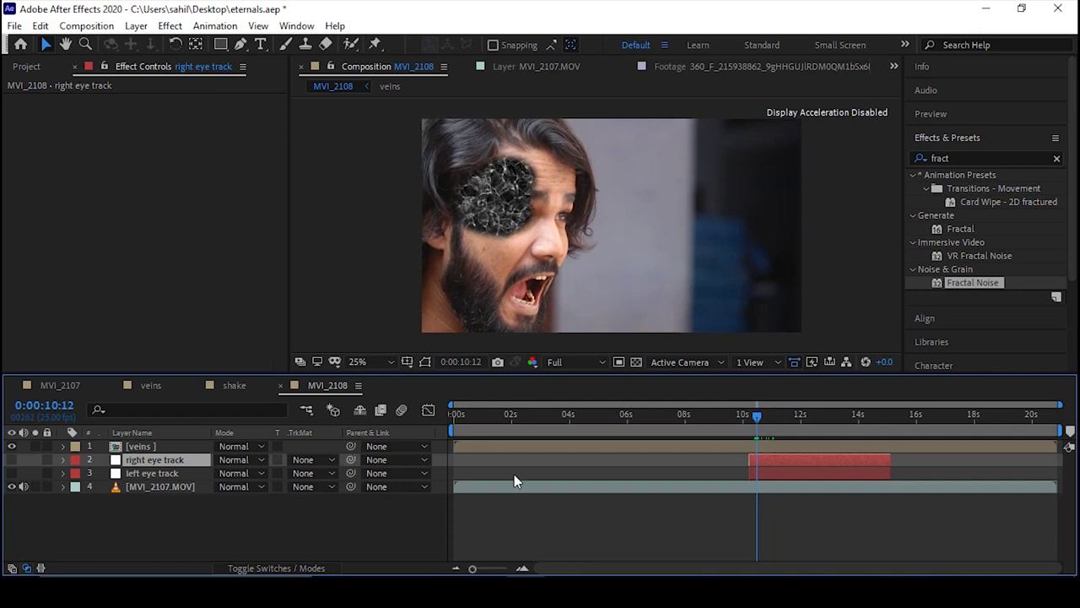
{"action": "left_click", "coordinate": [156, 447]}
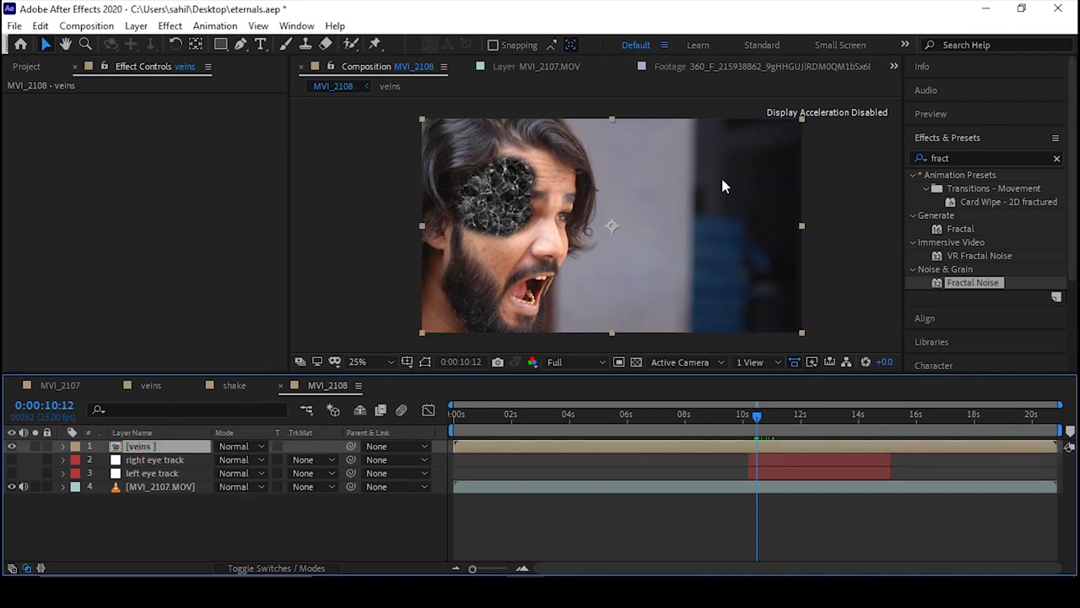
{"action": "left_click_drag", "start_coordinate": [621, 260], "coordinate": [639, 270]}
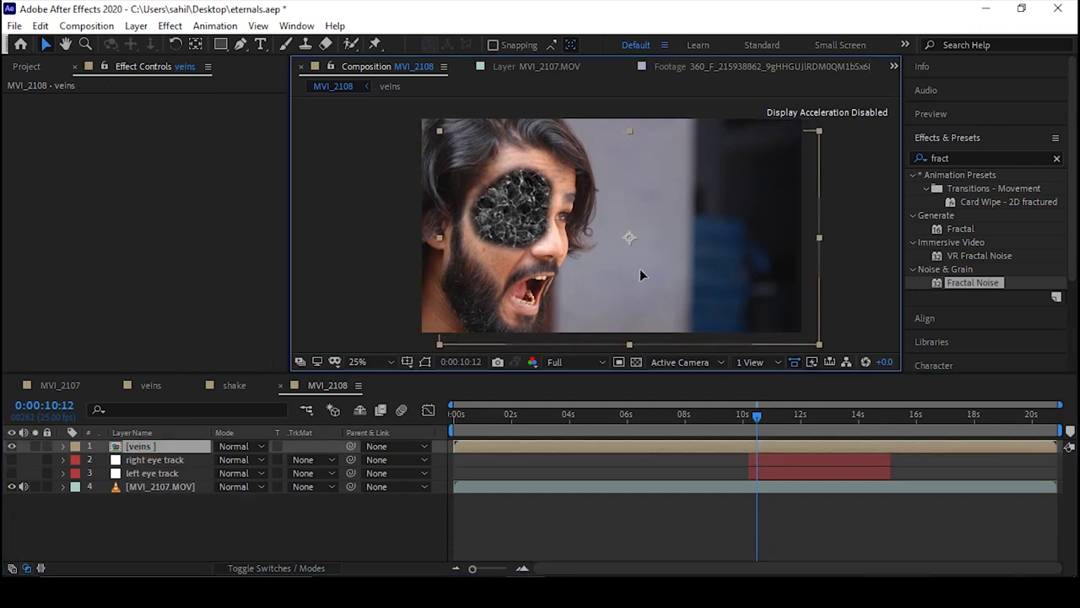
- Parent the veins layer to the left eye track null and set its blending mode to Screen
{"action": "left_click_drag", "start_coordinate": [351, 446], "coordinate": [135, 473]}
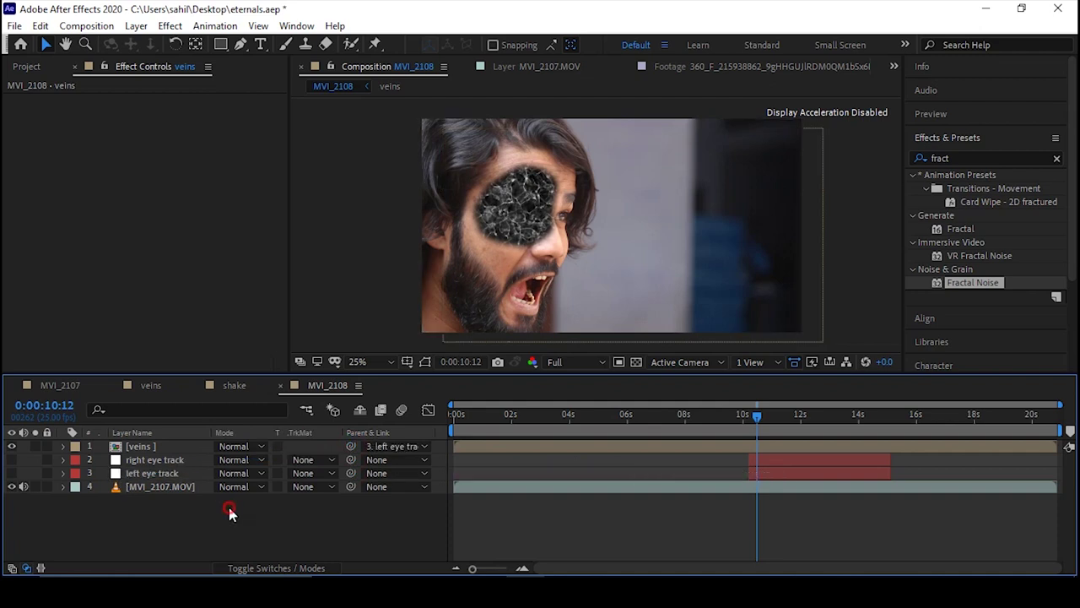
{"action": "left_click", "coordinate": [240, 445]}
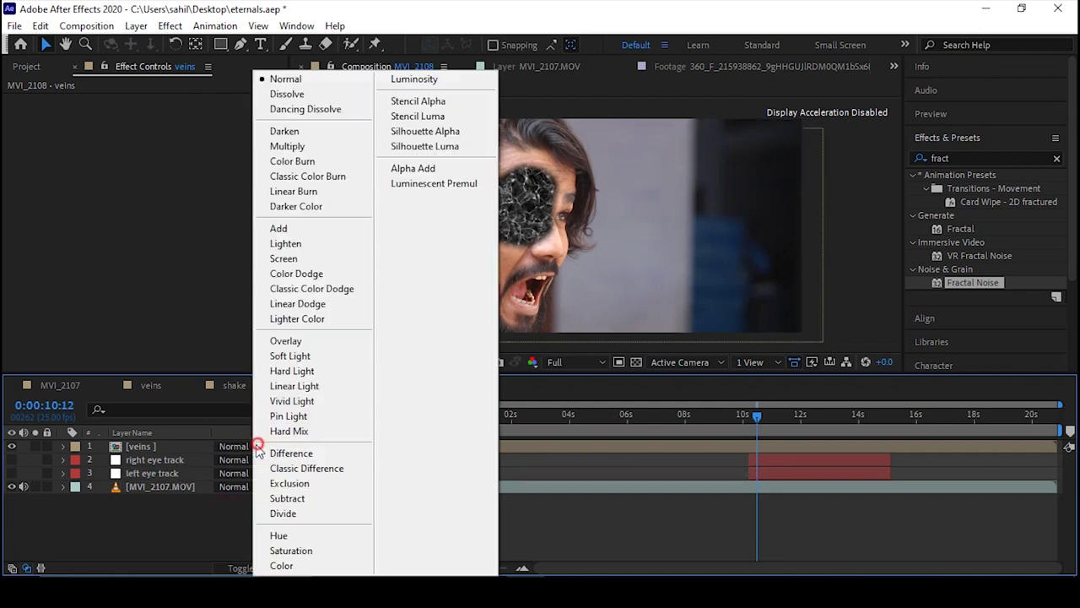
{"action": "left_click", "coordinate": [283, 258]}
{"action": "scroll", "coordinate": [506, 300], "scroll_direction": "up", "scroll_amount": 1}
{"action": "scroll", "coordinate": [507, 300], "scroll_direction": "down", "scroll_amount": 1}
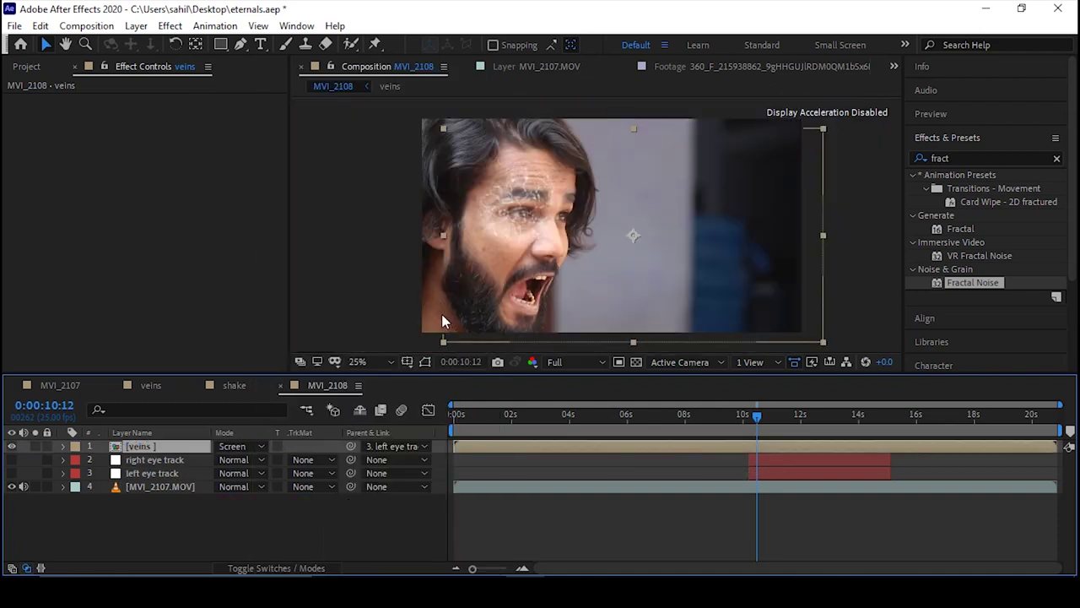
- Open the veins composition and draw two curved vein lines outward from the texture's left side with the Pen tool, using a 4 px stroke
{"action": "double_click", "coordinate": [138, 447]}
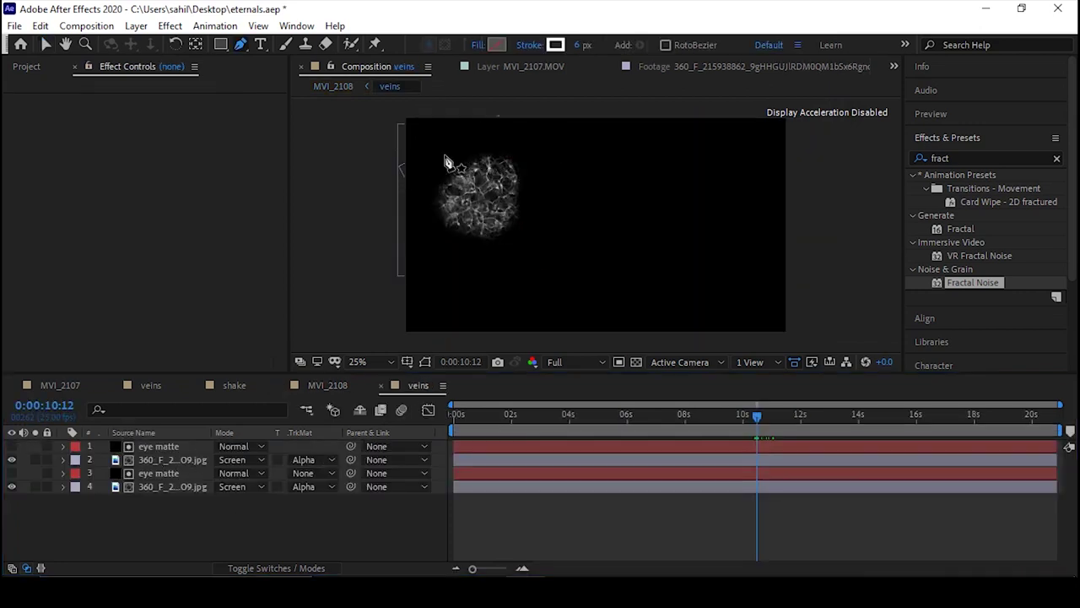
{"action": "scroll", "coordinate": [445, 161], "scroll_direction": "up", "scroll_amount": 1}
{"action": "mouse_move", "coordinate": [393, 172]}
{"action": "left_mouse_down"}
{"action": "mouse_move", "coordinate": [542, 214]}
{"action": "mouse_move", "coordinate": [575, 201]}
{"action": "left_mouse_up"}
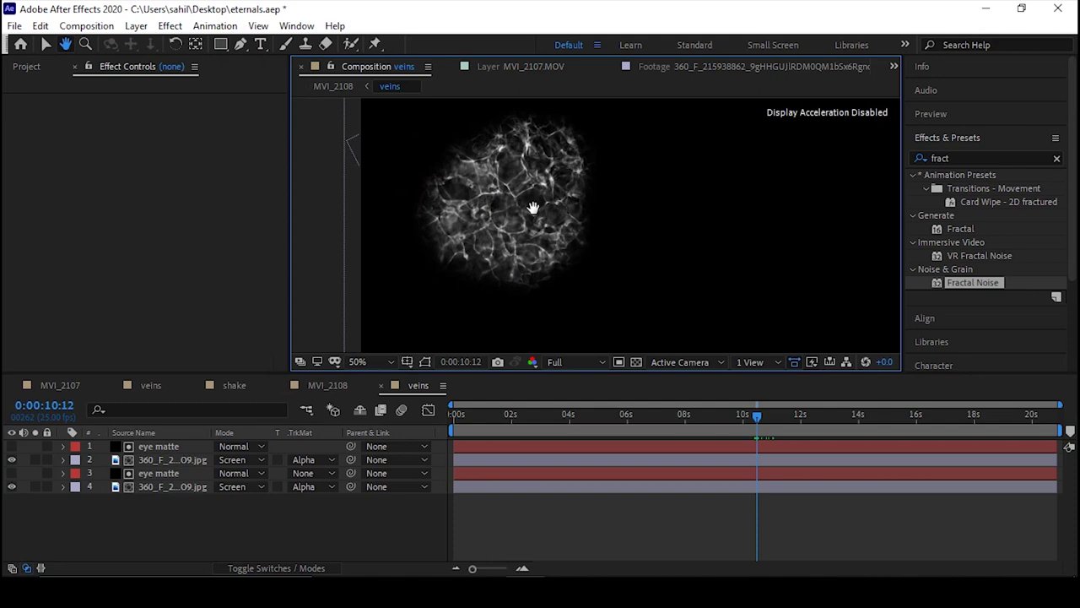
{"action": "key", "text": "g"}
{"action": "left_click", "coordinate": [461, 166]}
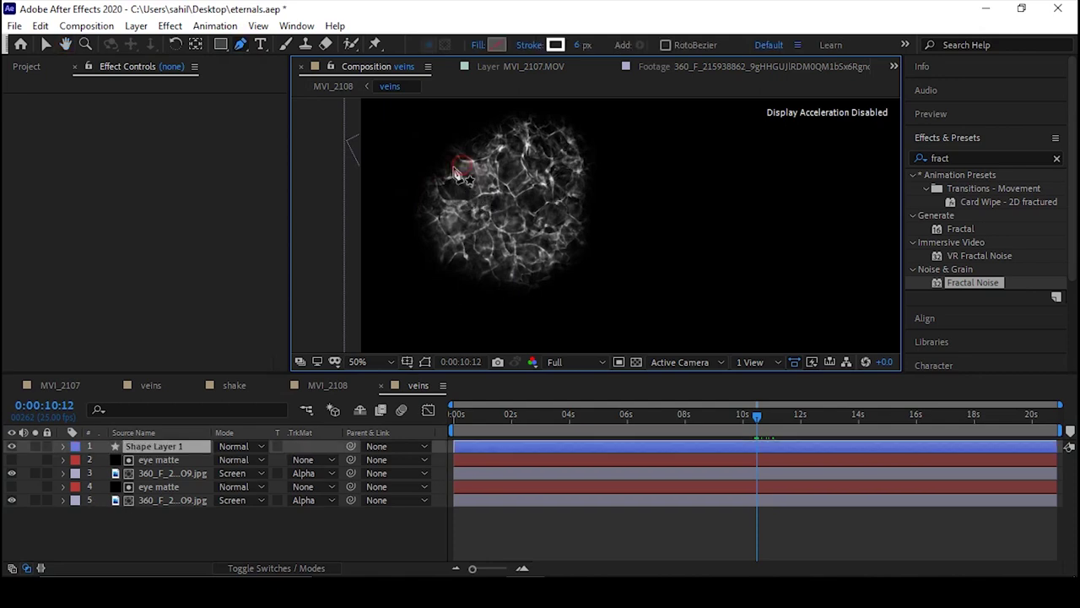
{"action": "left_click", "coordinate": [464, 171]}
{"action": "left_click_drag", "start_coordinate": [418, 170], "coordinate": [409, 173]}
{"action": "left_click_drag", "start_coordinate": [393, 193], "coordinate": [384, 191]}
{"action": "mouse_move", "coordinate": [416, 225]}
{"action": "left_mouse_down"}
{"action": "mouse_move", "coordinate": [534, 226]}
{"action": "mouse_move", "coordinate": [446, 231]}
{"action": "left_mouse_up"}
{"action": "mouse_move", "coordinate": [577, 45]}
{"action": "left_mouse_down"}
{"action": "mouse_move", "coordinate": [589, 45]}
{"action": "mouse_move", "coordinate": [575, 44]}
{"action": "left_mouse_up"}
{"action": "left_click_drag", "start_coordinate": [489, 240], "coordinate": [479, 246]}
{"action": "left_click_drag", "start_coordinate": [455, 257], "coordinate": [441, 255]}
{"action": "left_click_drag", "start_coordinate": [421, 253], "coordinate": [396, 254]}
- Draw two more curved vein lines outward from the upper edge of the vein texture
{"action": "mouse_move", "coordinate": [519, 155]}
{"action": "left_mouse_down"}
{"action": "mouse_move", "coordinate": [476, 126]}
{"action": "mouse_move", "coordinate": [433, 126]}
{"action": "left_mouse_up"}
{"action": "key", "text": "ctrl+z"}
{"action": "left_click", "coordinate": [436, 313], "text": "ctrl"}
{"action": "left_click", "coordinate": [528, 141]}
{"action": "left_click_drag", "start_coordinate": [464, 154], "coordinate": [448, 205]}
{"action": "left_click", "coordinate": [547, 208], "text": "ctrl"}
{"action": "left_click", "coordinate": [538, 187]}
{"action": "left_click_drag", "start_coordinate": [503, 139], "coordinate": [487, 139]}
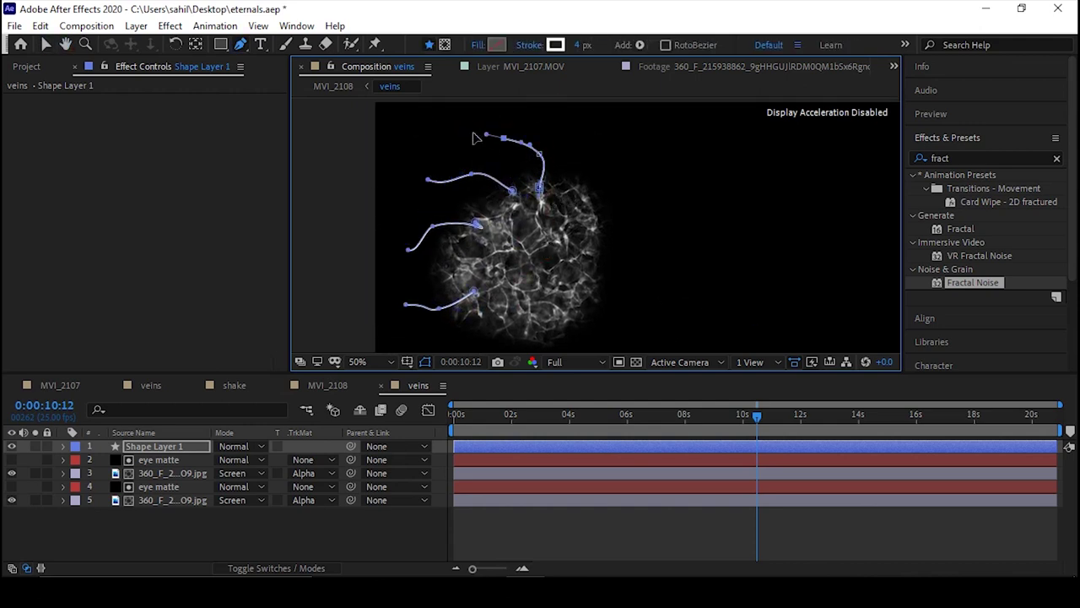
- Move the path points of the drawn vein lines to extend and reshape their outer ends
{"action": "key", "text": "v"}
{"action": "left_click_drag", "start_coordinate": [428, 180], "coordinate": [409, 168]}
{"action": "left_click_drag", "start_coordinate": [409, 250], "coordinate": [384, 258]}
{"action": "left_click_drag", "start_coordinate": [511, 286], "coordinate": [499, 238]}
{"action": "left_click_drag", "start_coordinate": [393, 258], "coordinate": [389, 301]}
{"action": "left_click_drag", "start_coordinate": [427, 261], "coordinate": [421, 290]}
{"action": "scroll", "coordinate": [421, 299], "scroll_direction": "down", "scroll_amount": 1}
- Set the blending mode of the vein line shape layer to Overlay
{"action": "left_click", "coordinate": [241, 554]}
{"action": "left_click", "coordinate": [261, 447]}
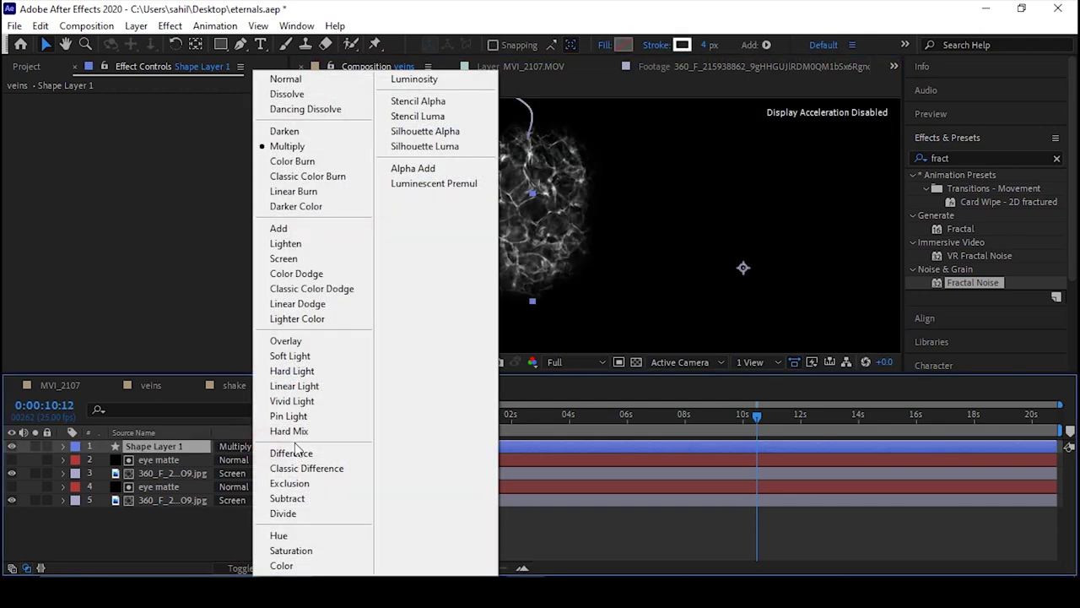
{"action": "left_click", "coordinate": [304, 340]}
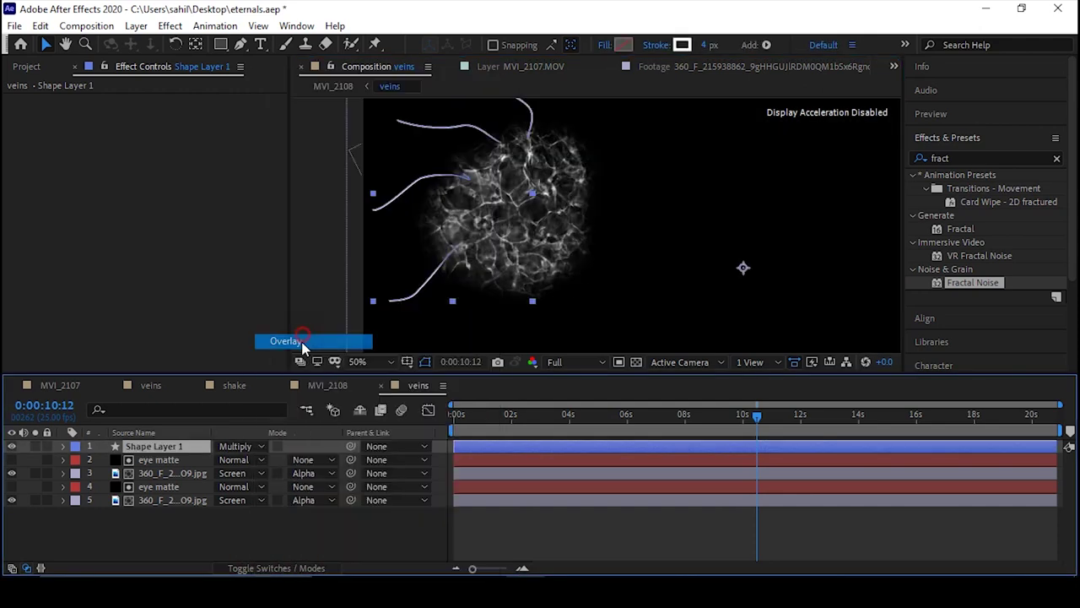
{"action": "left_click", "coordinate": [282, 524]}
- Copy the Curves and both Fractal Noise effects from the upper vein texture layer onto the vein line shape layer
{"action": "left_click", "coordinate": [152, 475]}
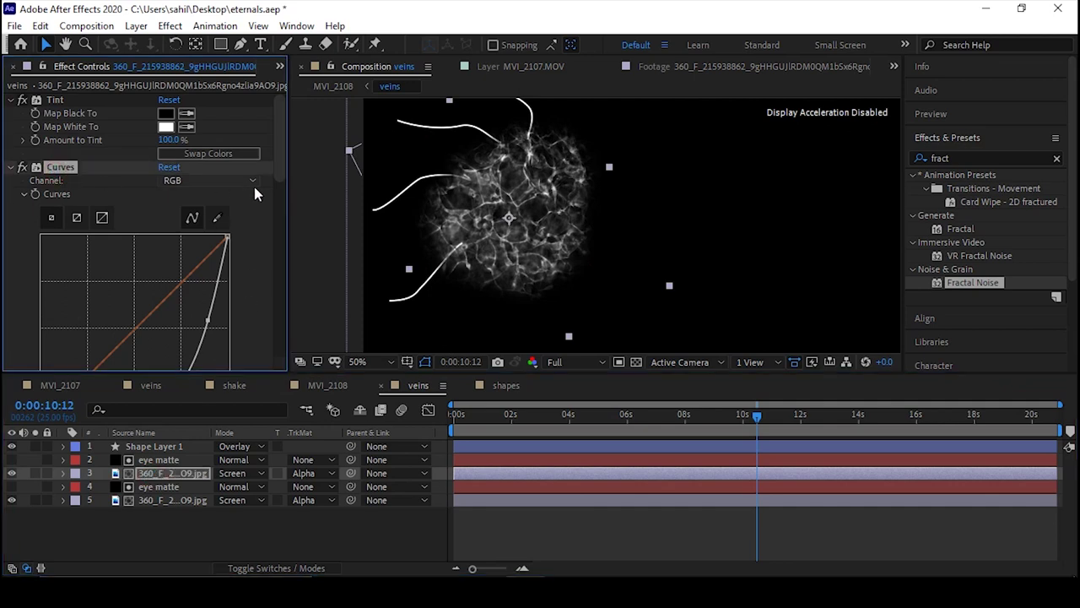
{"action": "left_click_drag", "start_coordinate": [281, 171], "coordinate": [285, 361]}
{"action": "left_click", "coordinate": [74, 158]}
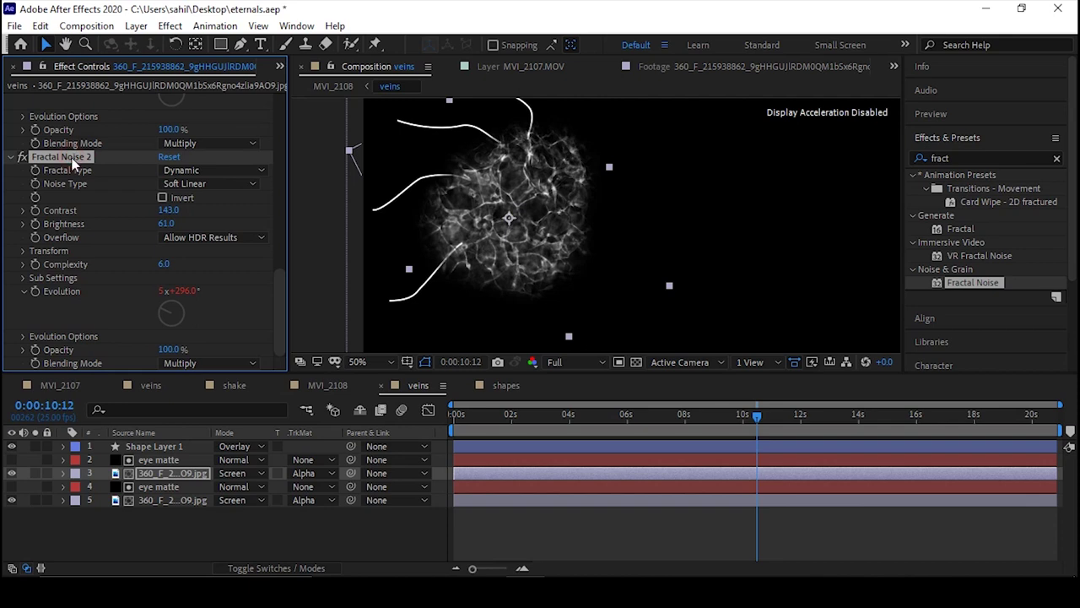
{"action": "left_click", "coordinate": [154, 448]}
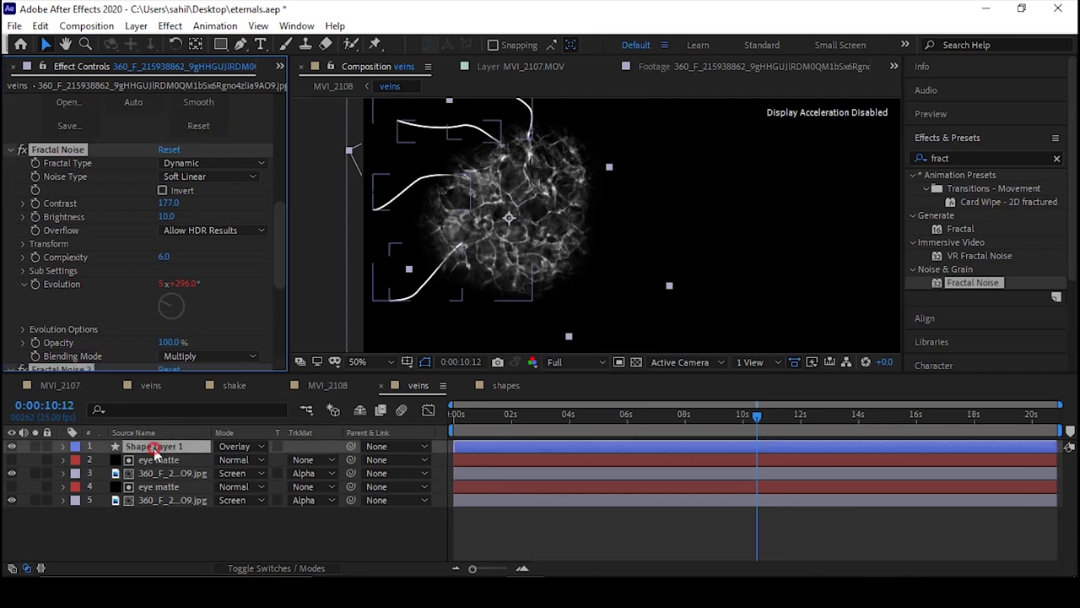
{"action": "left_click", "coordinate": [254, 530]}
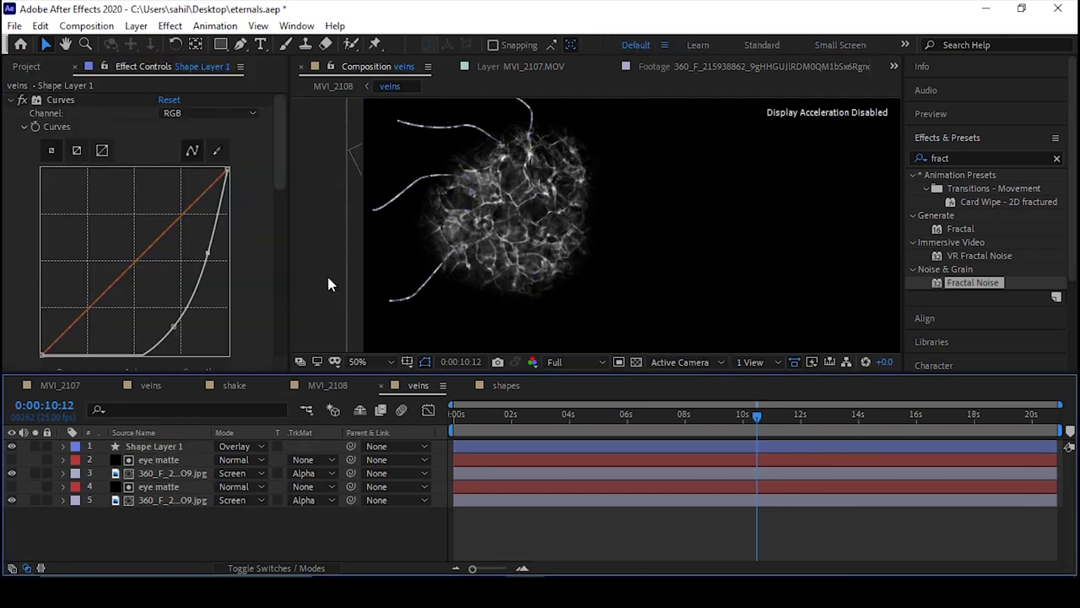
- Apply Fast Box Blur to the vein line shape layer with a blur radius of 0.5 and 1 iteration
{"action": "left_click", "coordinate": [975, 157]}
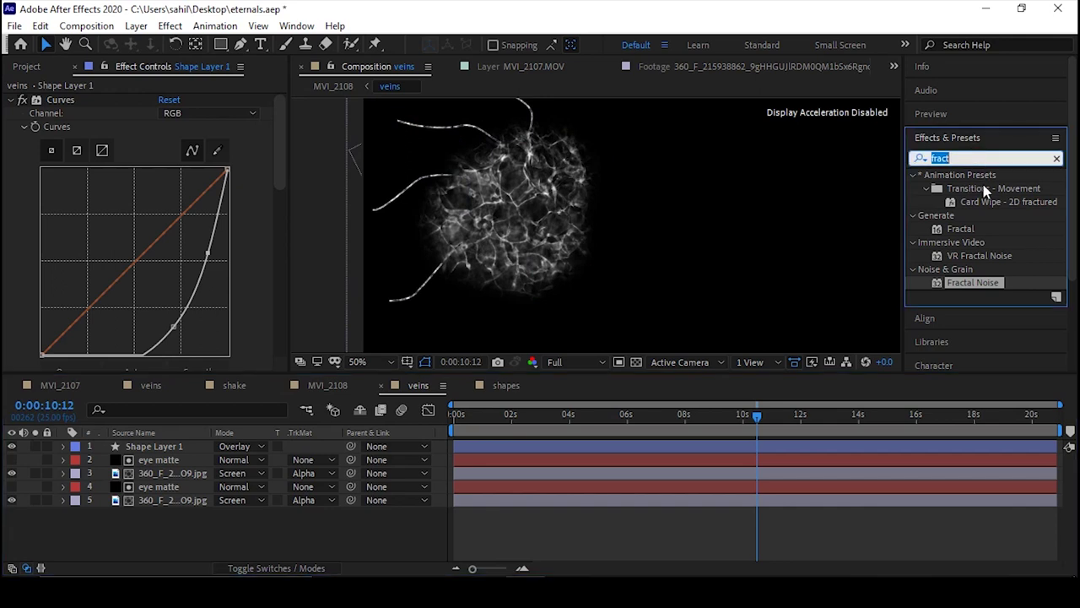
{"action": "type", "text": "fast"}
{"action": "left_click_drag", "start_coordinate": [990, 264], "coordinate": [169, 446]}
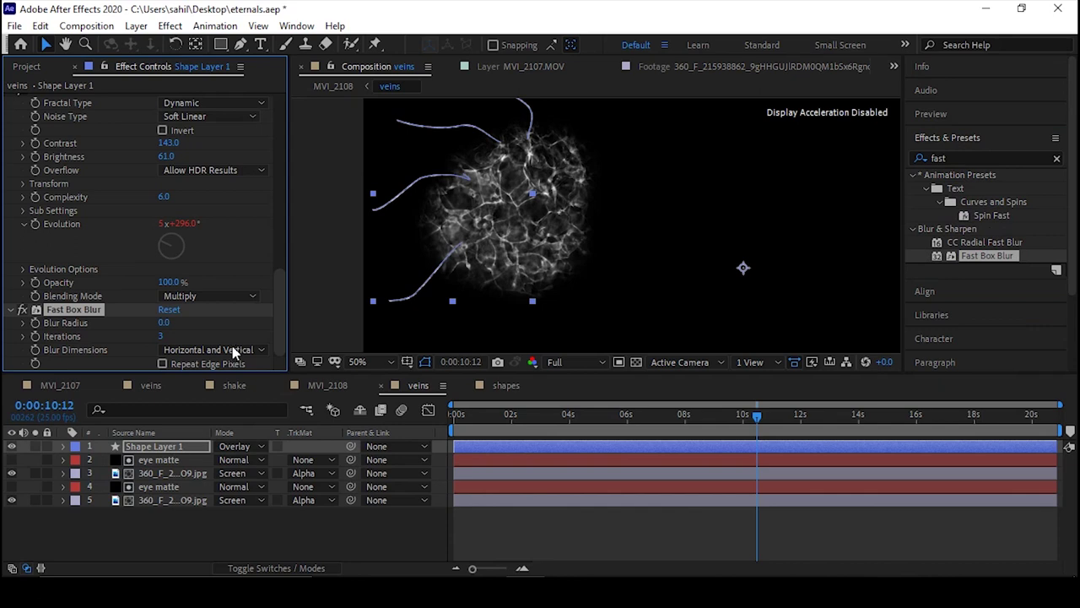
{"action": "left_click_drag", "start_coordinate": [165, 336], "coordinate": [158, 336]}
{"action": "left_click", "coordinate": [170, 324]}
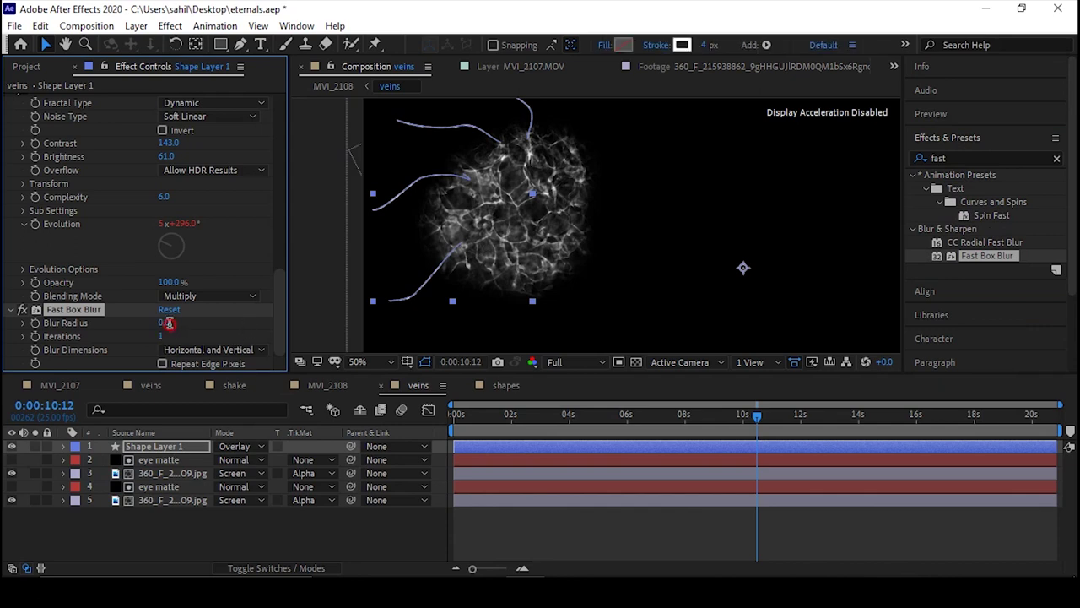
{"action": "type", "text": "0.5"}
{"action": "left_click", "coordinate": [217, 325]}
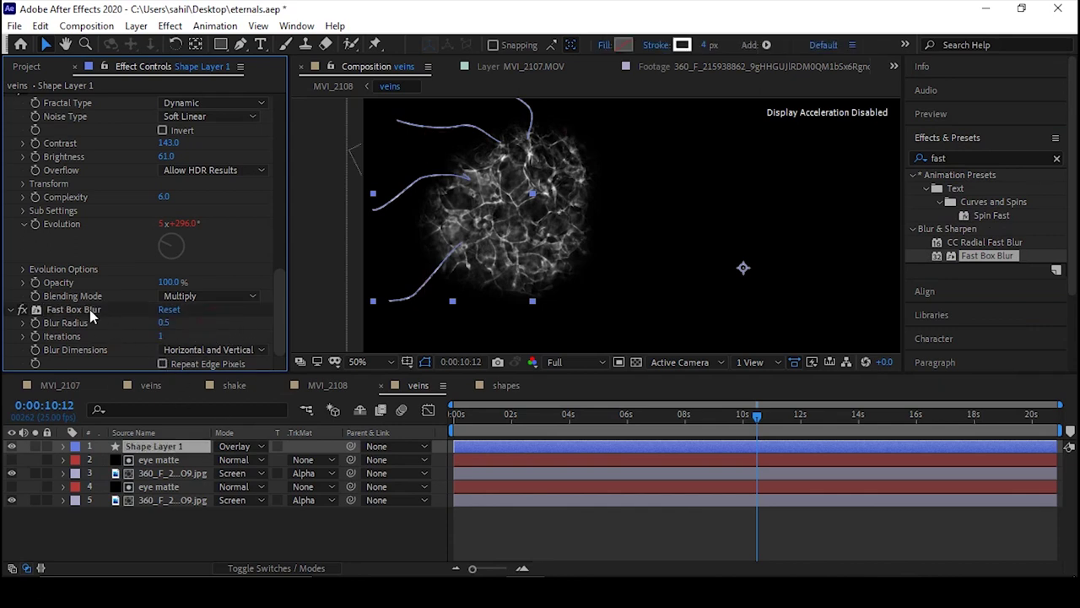
- Copy the Fast Box Blur from the shape layer onto both vein texture layers
{"action": "left_click", "coordinate": [56, 313]}
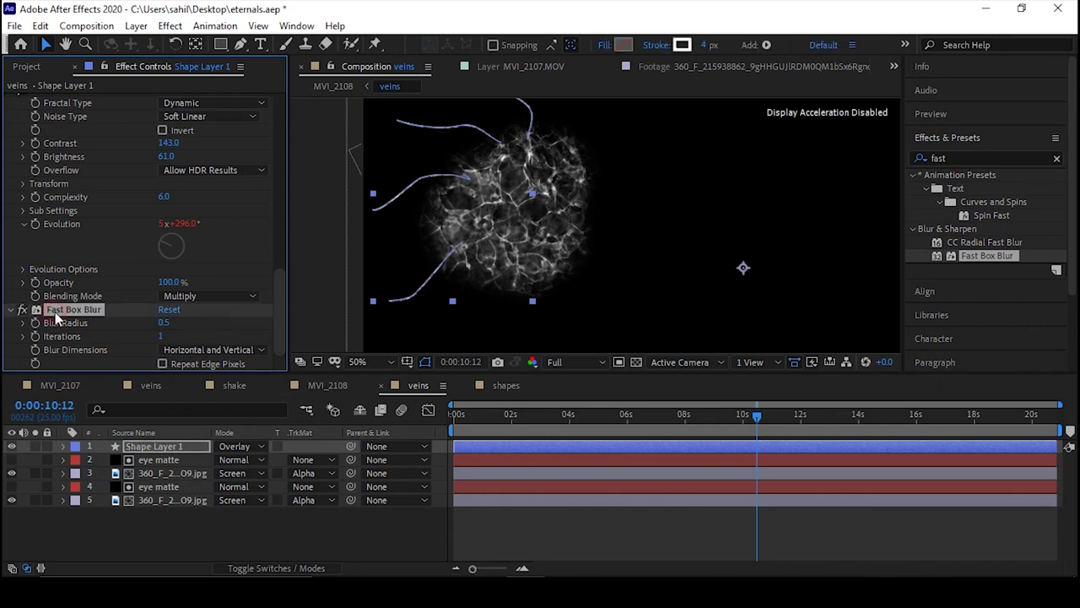
{"action": "left_click", "coordinate": [167, 473]}
{"action": "left_click", "coordinate": [157, 500], "text": "ctrl"}
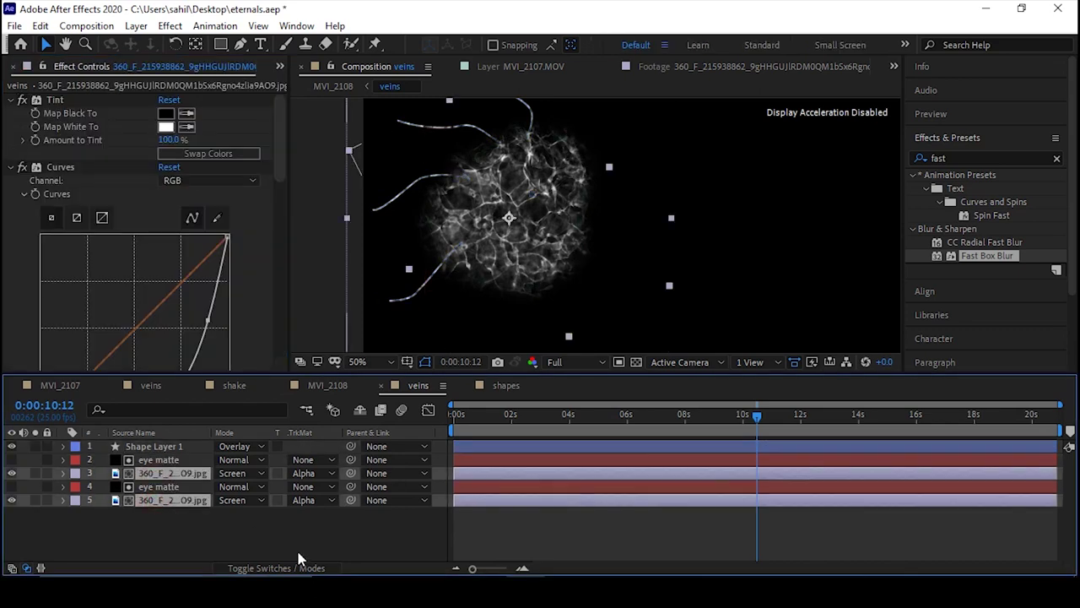
{"action": "left_click", "coordinate": [217, 535]}
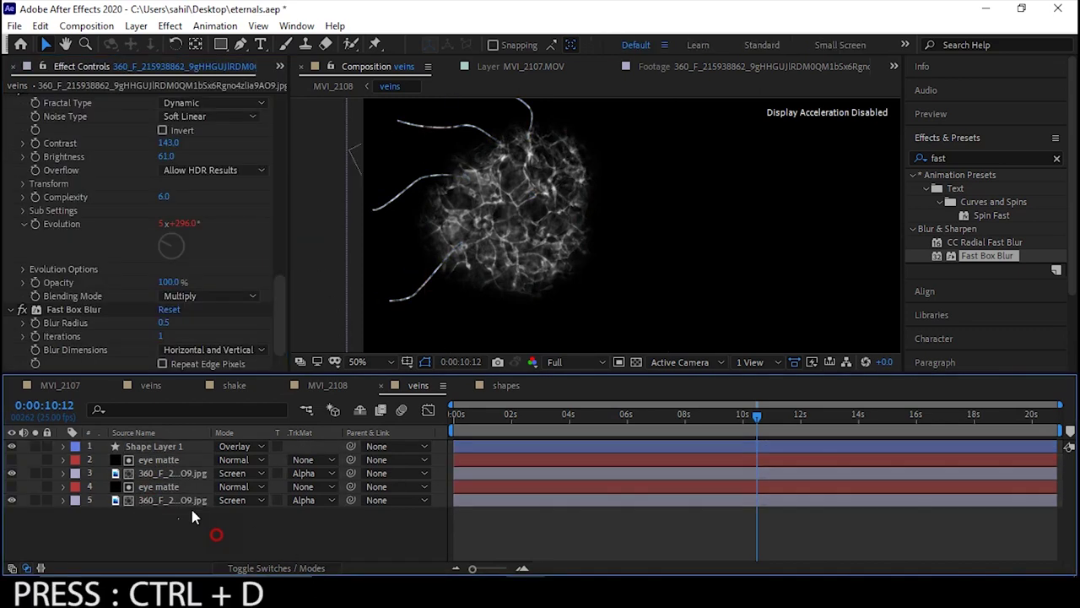
- Duplicate the upper eye matte, place the copy above the shape layer, and use it as the shape layer's alpha matte
{"action": "left_click", "coordinate": [168, 461]}
{"action": "key", "text": "ctrl+d"}
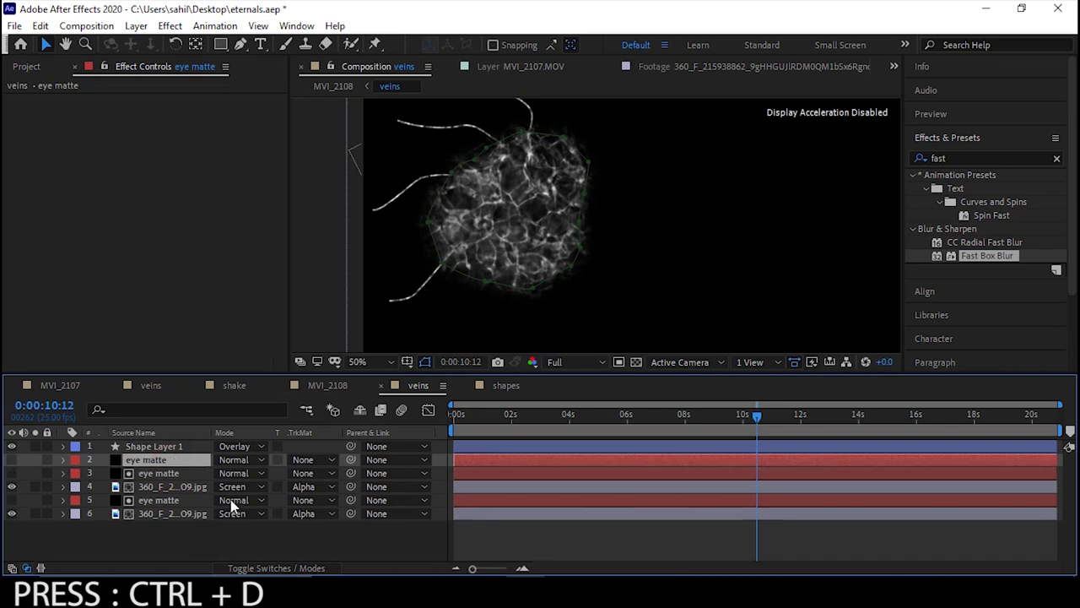
{"action": "left_click_drag", "start_coordinate": [146, 462], "coordinate": [146, 445]}
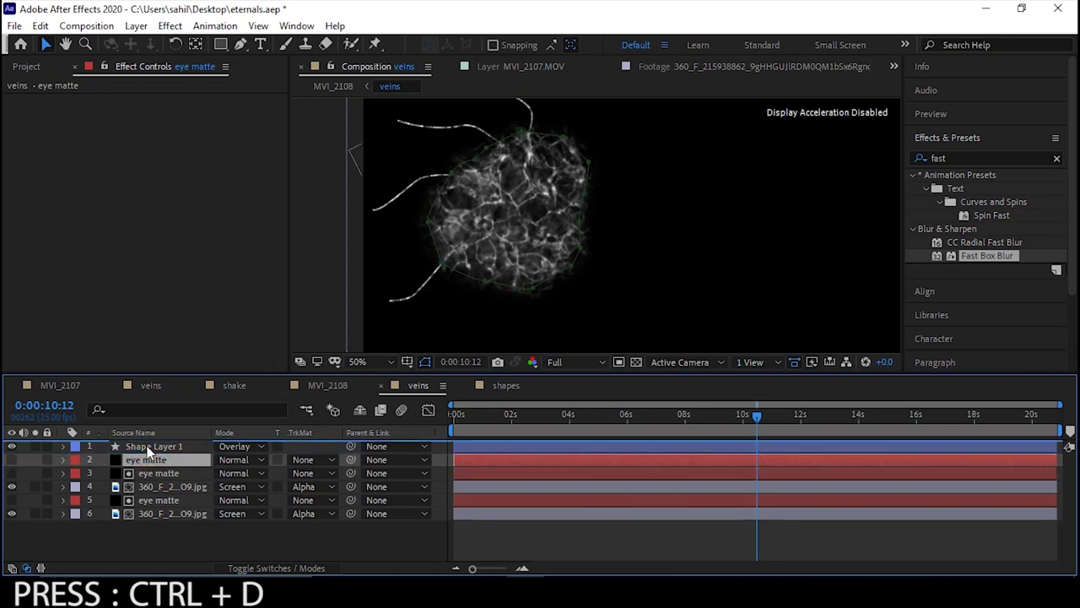
{"action": "left_click", "coordinate": [175, 556]}
{"action": "left_click", "coordinate": [156, 461]}
{"action": "left_click", "coordinate": [308, 460]}
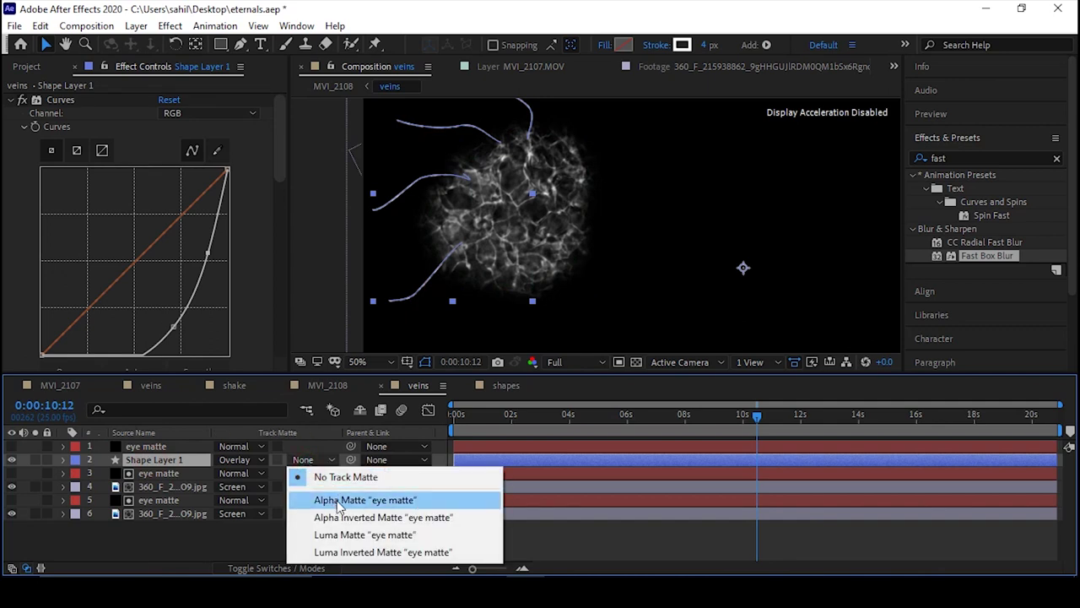
{"action": "left_click", "coordinate": [340, 504]}
- Expand the copied eye matte's mask outward around the drawn vein lines and check the veins on the face in MVI_2108
{"action": "left_click", "coordinate": [400, 224]}
{"action": "left_click_drag", "start_coordinate": [452, 175], "coordinate": [408, 164]}
{"action": "left_click_drag", "start_coordinate": [443, 263], "coordinate": [416, 297]}
{"action": "left_click_drag", "start_coordinate": [484, 281], "coordinate": [475, 308]}
{"action": "left_click_drag", "start_coordinate": [474, 158], "coordinate": [443, 114]}
{"action": "left_click_drag", "start_coordinate": [487, 147], "coordinate": [518, 119]}
{"action": "left_click", "coordinate": [333, 385]}
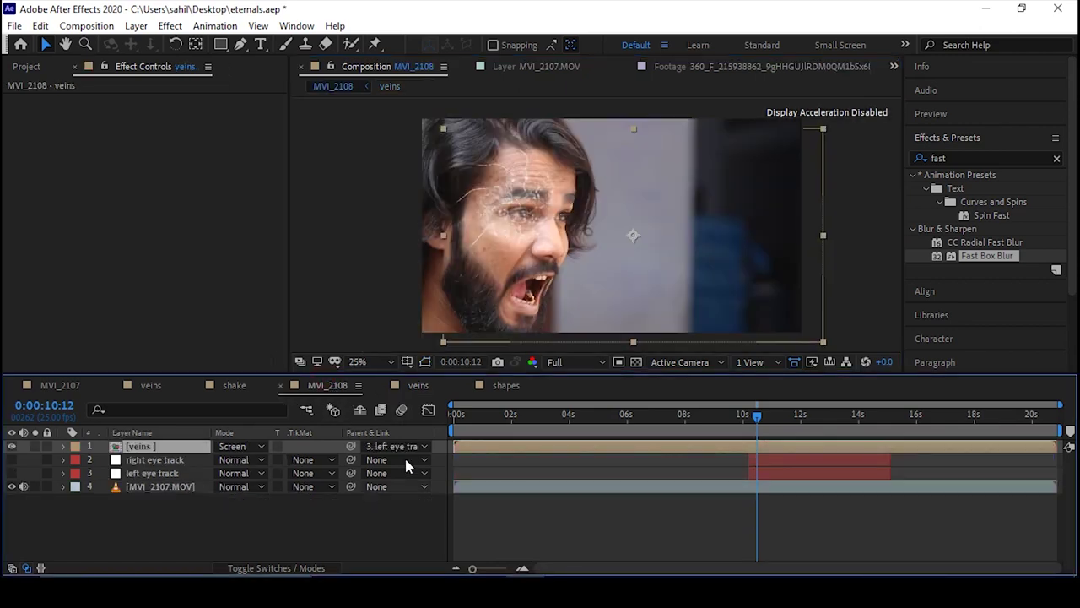
{"action": "left_click", "coordinate": [418, 385]}
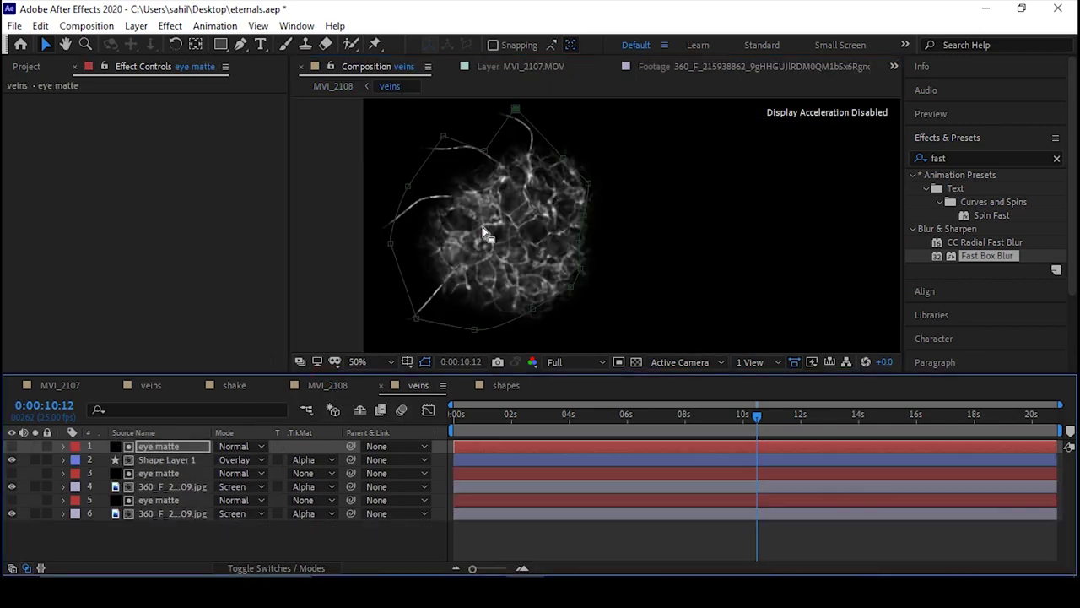
{"action": "left_click", "coordinate": [333, 384]}
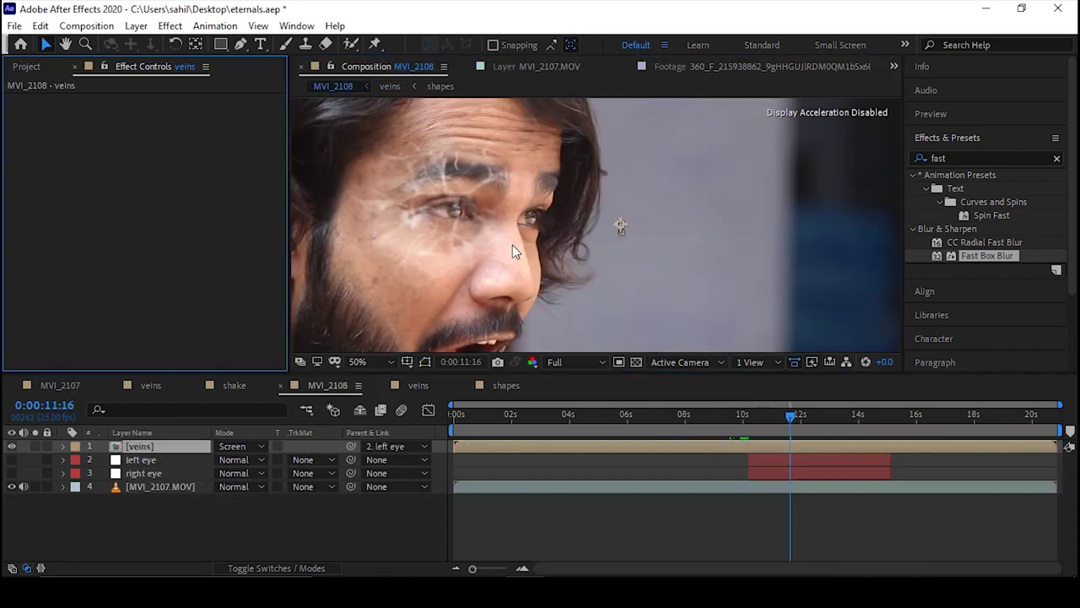
- Apply Curves to the veins layer in MVI_2108, raising the red channel and lowering the blue channel
{"action": "scroll", "coordinate": [500, 241], "scroll_direction": "up", "scroll_amount": 2}
{"action": "left_click", "coordinate": [967, 160]}
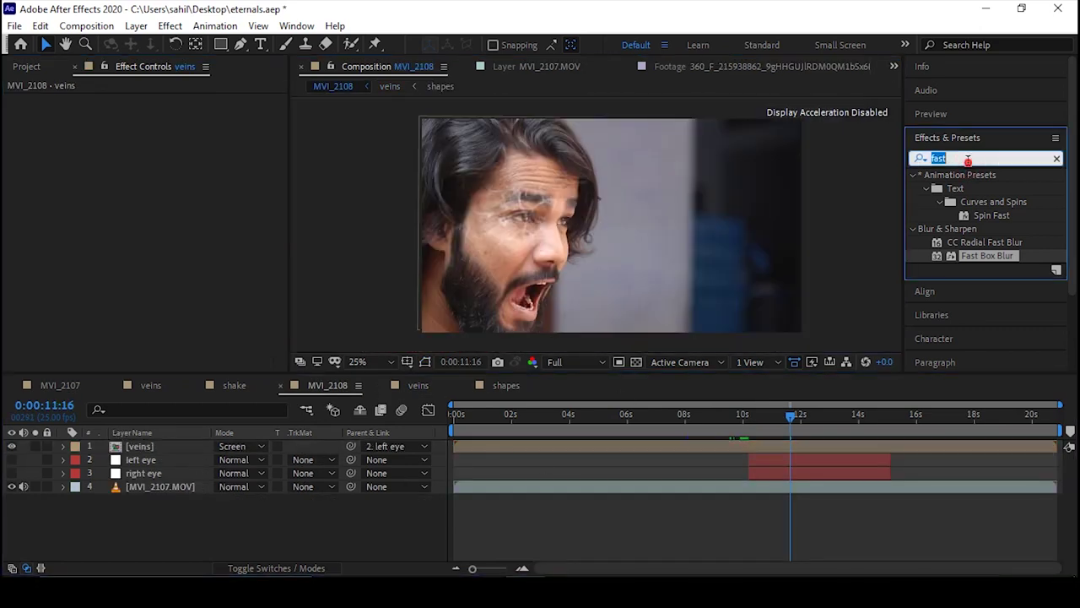
{"action": "type", "text": "curve"}
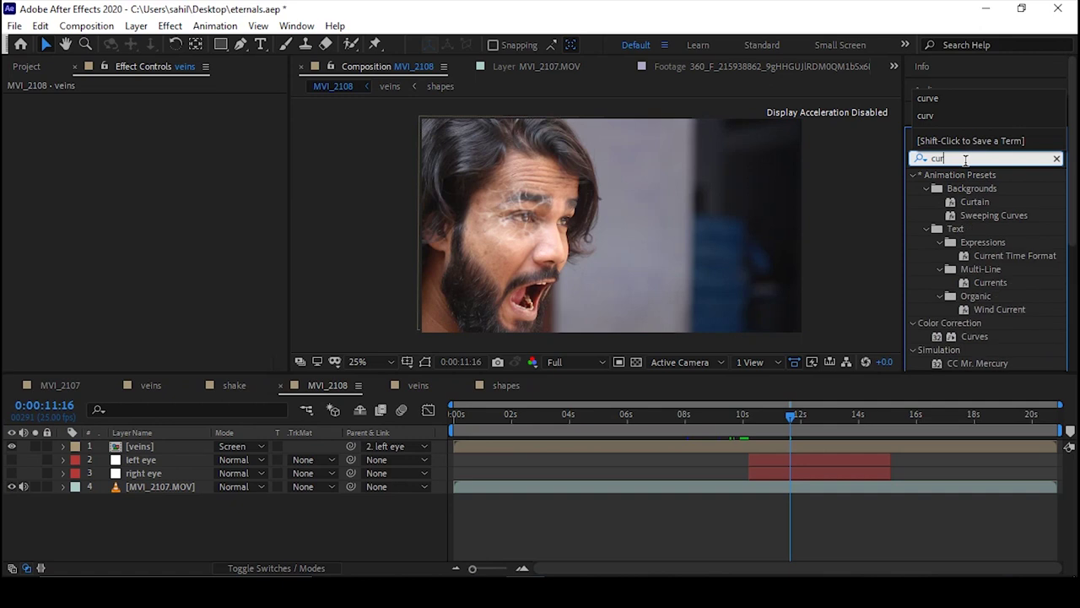
{"action": "left_click_drag", "start_coordinate": [979, 231], "coordinate": [751, 448]}
{"action": "left_click", "coordinate": [226, 114]}
{"action": "left_click", "coordinate": [202, 148]}
{"action": "left_click_drag", "start_coordinate": [184, 214], "coordinate": [150, 221]}
{"action": "left_click", "coordinate": [226, 116]}
{"action": "left_click", "coordinate": [194, 183]}
- Create a 1920 × 1080 px black solid named left eye in MVI_2108 and hide it
{"action": "scroll", "coordinate": [622, 222], "scroll_direction": "up", "scroll_amount": 3}
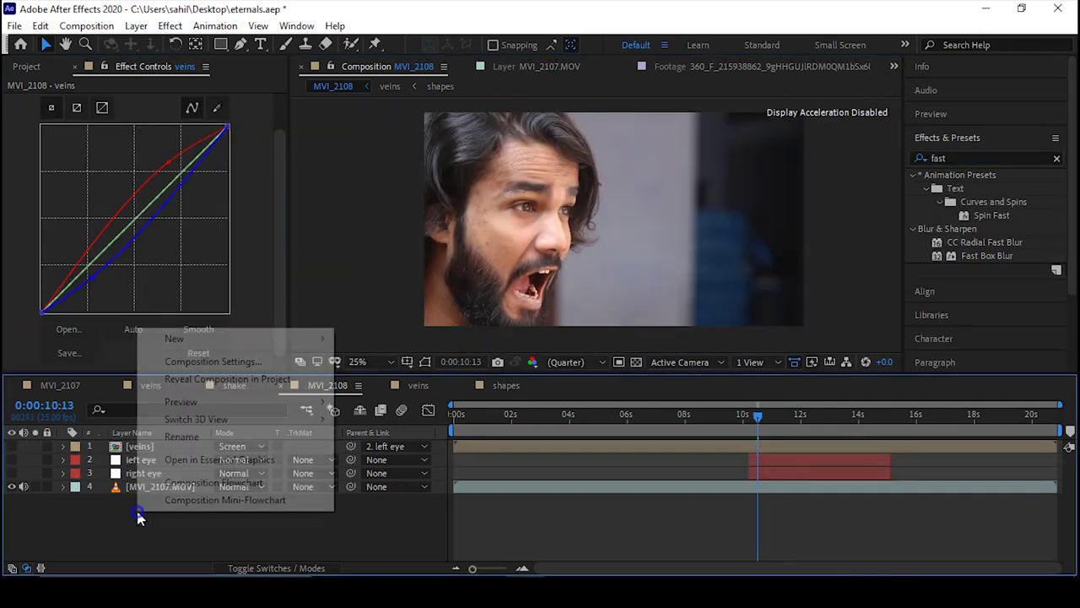
{"action": "mouse_move", "coordinate": [272, 338]}
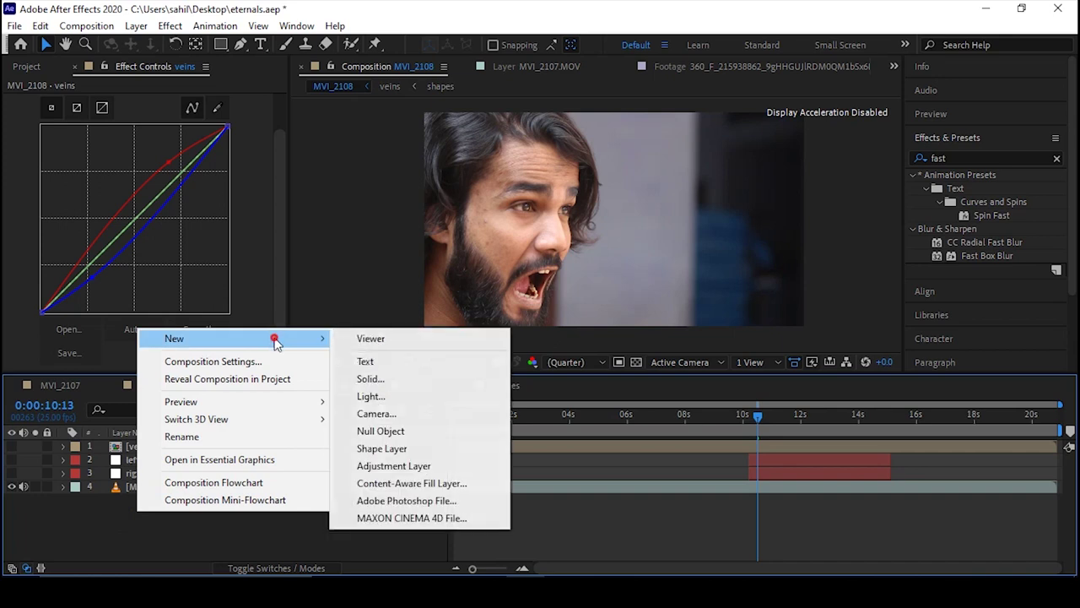
{"action": "left_click", "coordinate": [398, 377]}
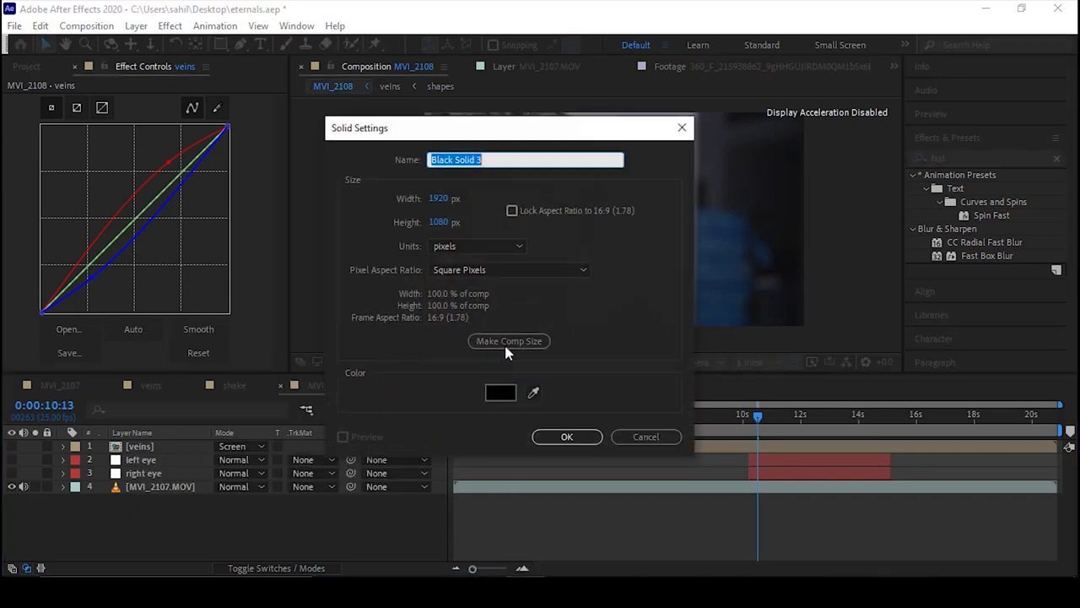
{"action": "type", "text": "left eye"}
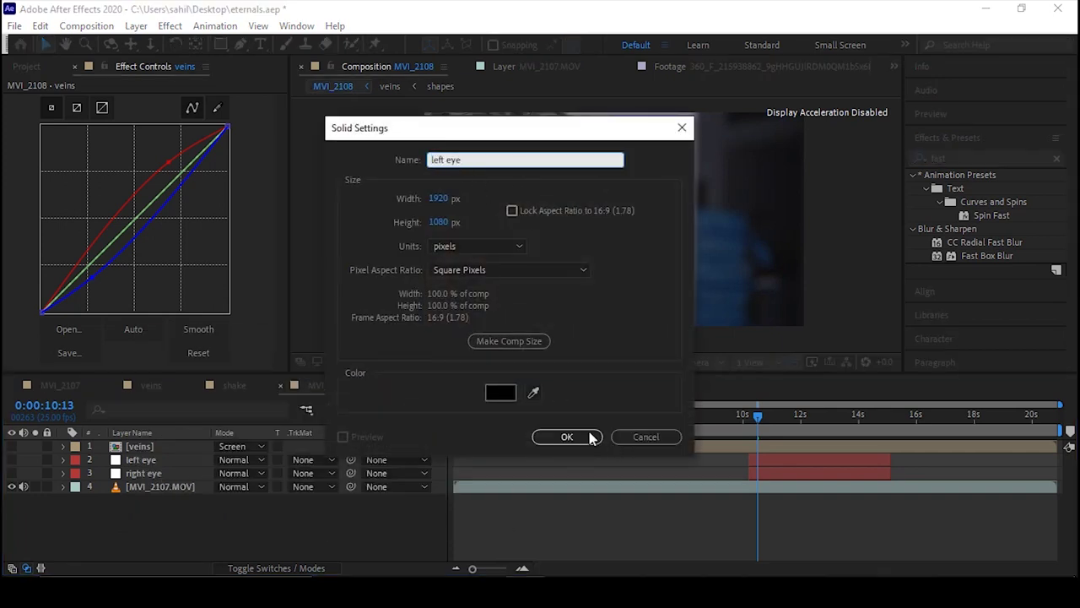
{"action": "left_click", "coordinate": [564, 437]}
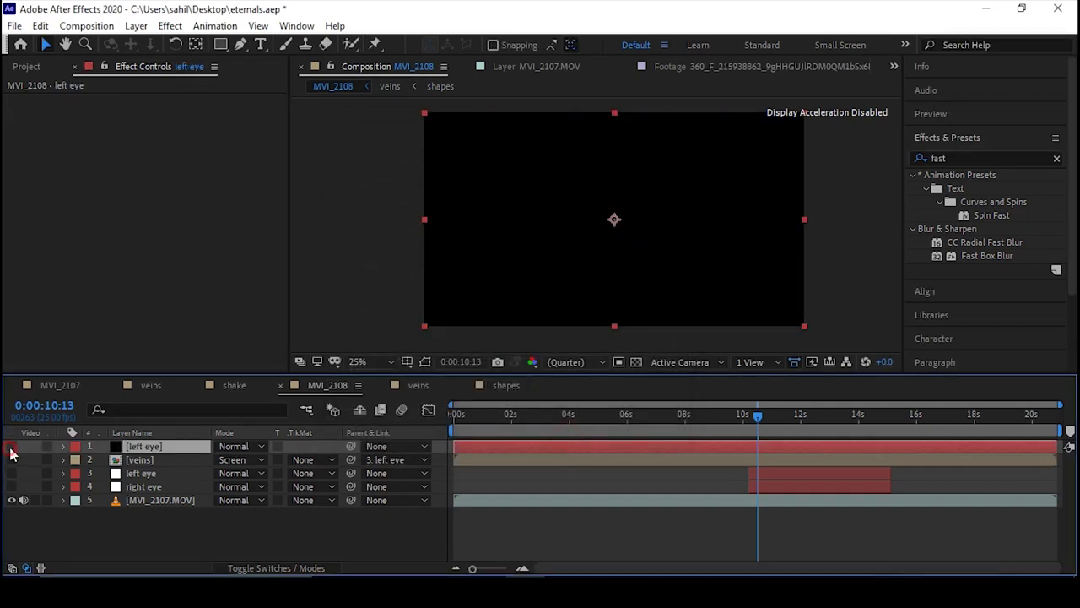
{"action": "left_click", "coordinate": [11, 448]}
- Draw a closed round mask around the left eye's iris on the left eye solid with the Pen tool
{"action": "left_click", "coordinate": [240, 44]}
{"action": "scroll", "coordinate": [456, 195], "scroll_direction": "up", "scroll_amount": 4}
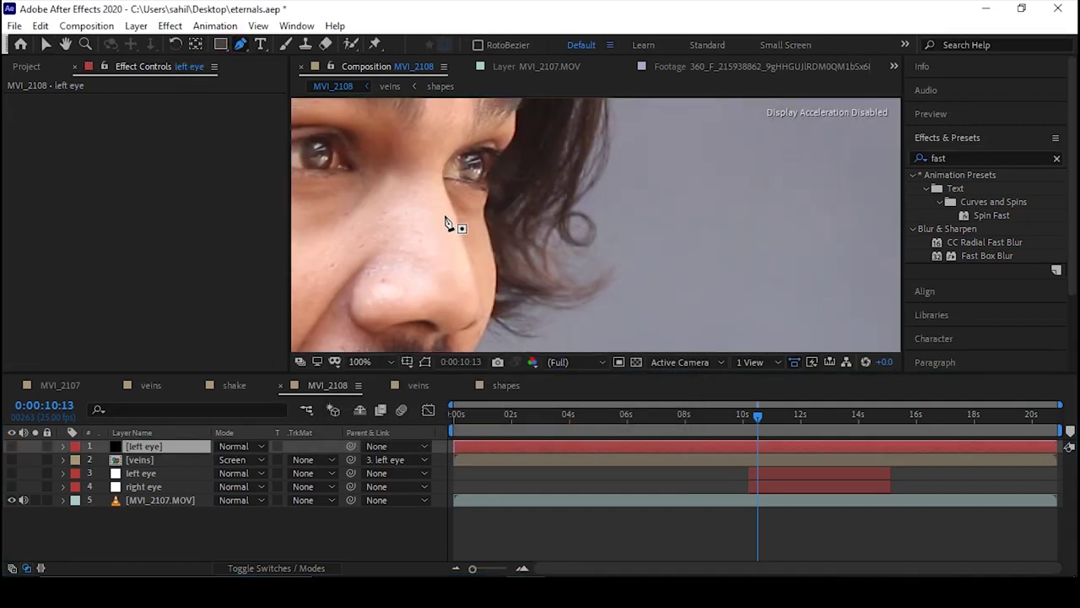
{"action": "scroll", "coordinate": [545, 253], "scroll_direction": "up", "scroll_amount": 2}
{"action": "left_click", "coordinate": [503, 189]}
{"action": "left_click", "coordinate": [554, 187]}
{"action": "left_click_drag", "start_coordinate": [564, 212], "coordinate": [542, 175]}
{"action": "left_click", "coordinate": [503, 190]}
{"action": "left_click_drag", "start_coordinate": [544, 258], "coordinate": [543, 255]}
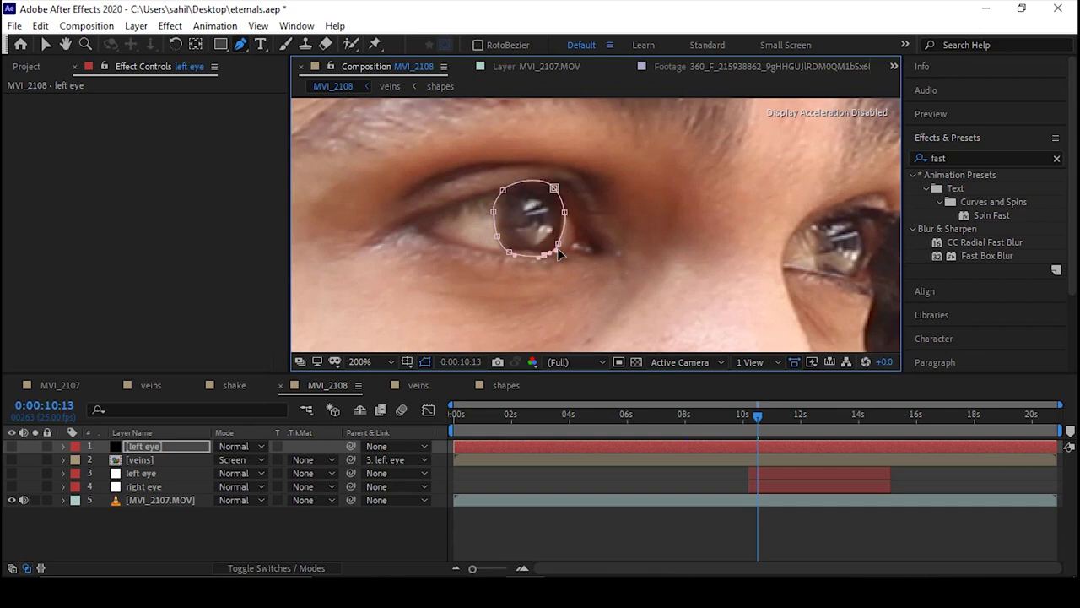
- Draw a second mask on the left eye solid along the eyelid outline and adjust its outer corner point
{"action": "key", "text": "F2"}
{"action": "left_click", "coordinate": [147, 449]}
{"action": "left_click", "coordinate": [412, 218]}
{"action": "left_click", "coordinate": [450, 205]}
{"action": "left_click", "coordinate": [482, 194]}
{"action": "left_click_drag", "start_coordinate": [528, 189], "coordinate": [534, 190]}
{"action": "left_click", "coordinate": [534, 251]}
{"action": "left_click", "coordinate": [495, 248]}
{"action": "left_click", "coordinate": [466, 241]}
{"action": "left_click", "coordinate": [437, 235]}
{"action": "key", "text": "v"}
{"action": "left_click_drag", "start_coordinate": [412, 218], "coordinate": [419, 223]}
{"action": "key", "text": "g"}
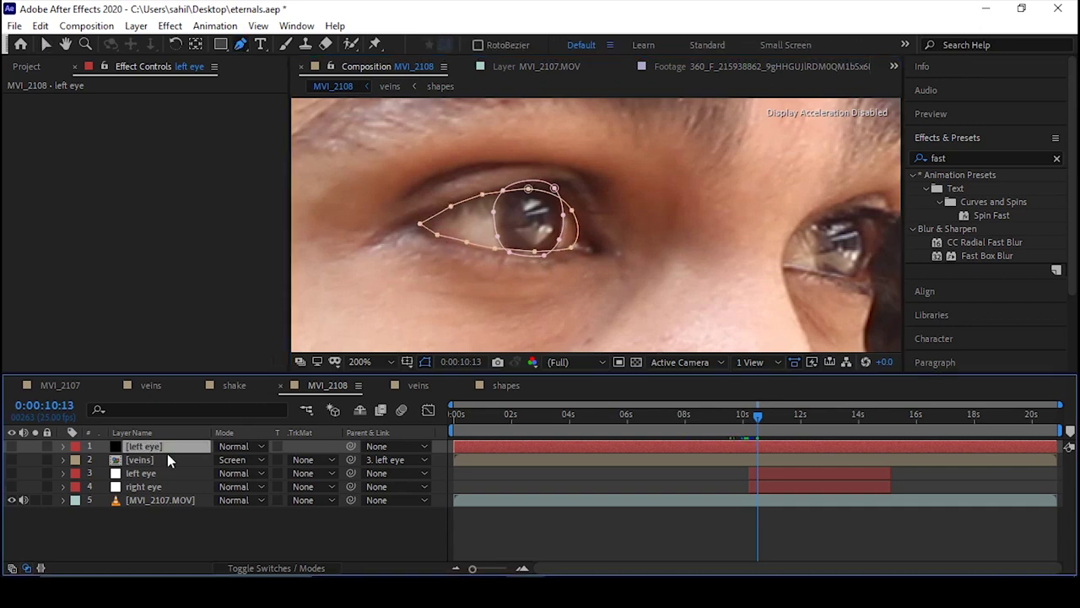
- Show the left eye solid and set the eyelid-shaped Mask 2 to Intersect
{"action": "left_click", "coordinate": [11, 447]}
{"action": "key", "text": "m"}
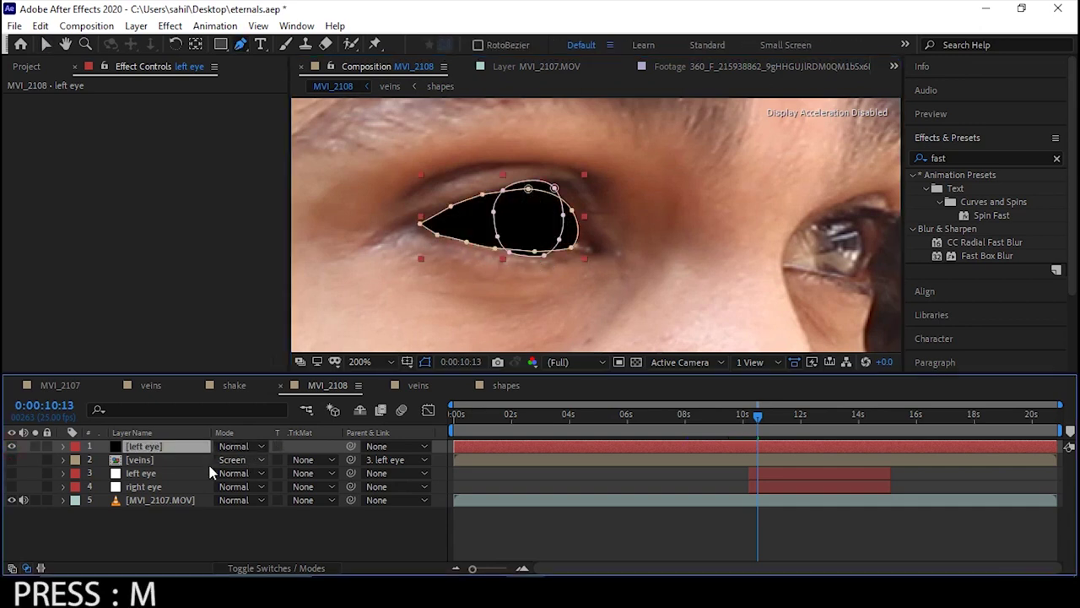
{"action": "left_click", "coordinate": [253, 488]}
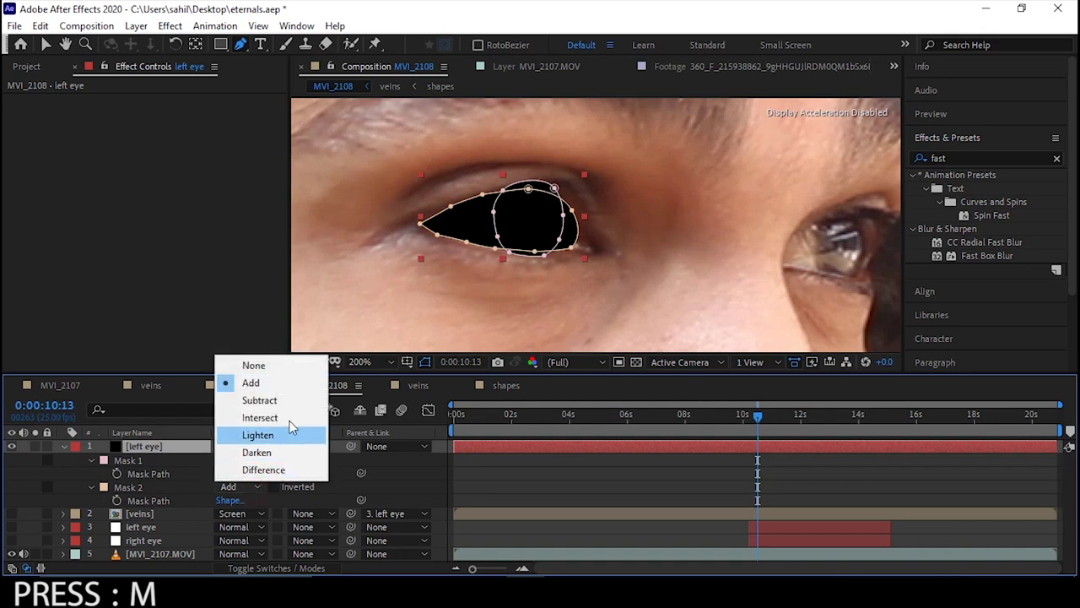
{"action": "left_click", "coordinate": [264, 425]}
- Feather both masks of the left eye solid by 3 pixels and parent the solid to the left eye null
{"action": "left_click", "coordinate": [105, 488]}
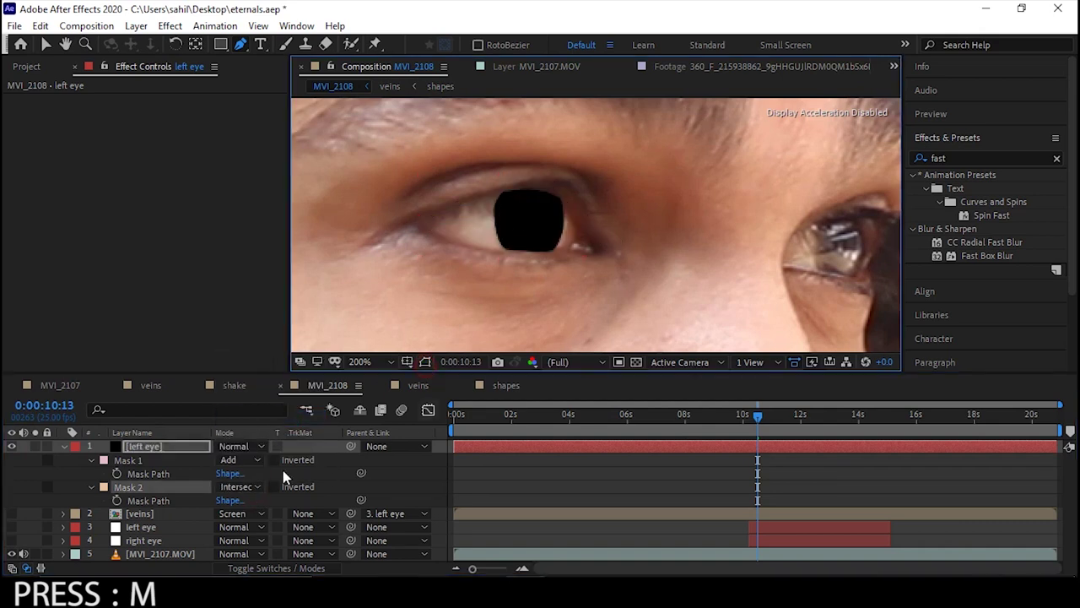
{"action": "key", "text": "f"}
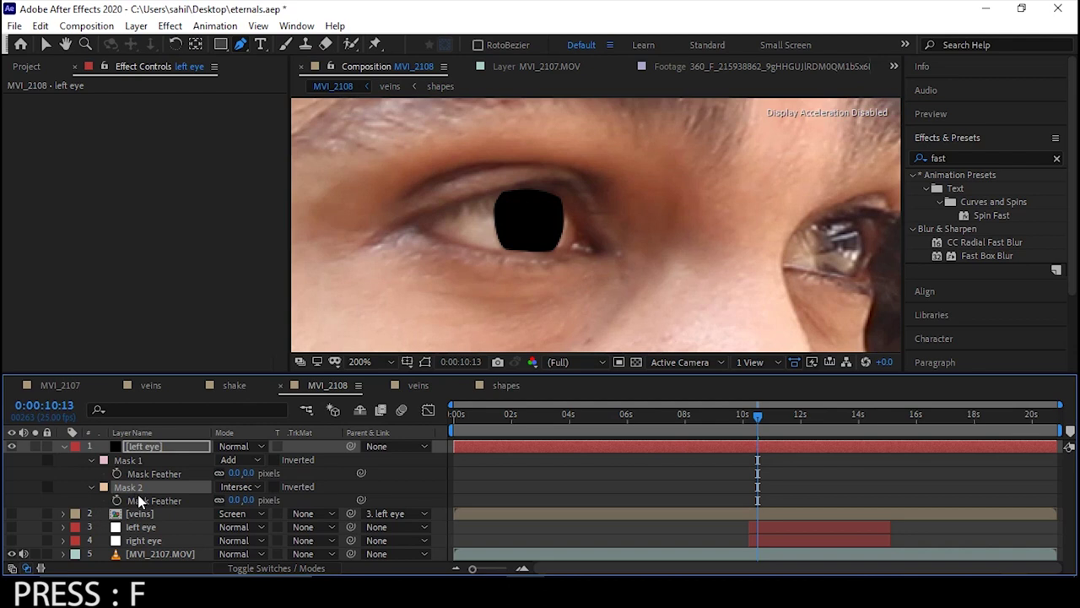
{"action": "left_click_drag", "start_coordinate": [235, 500], "coordinate": [239, 499]}
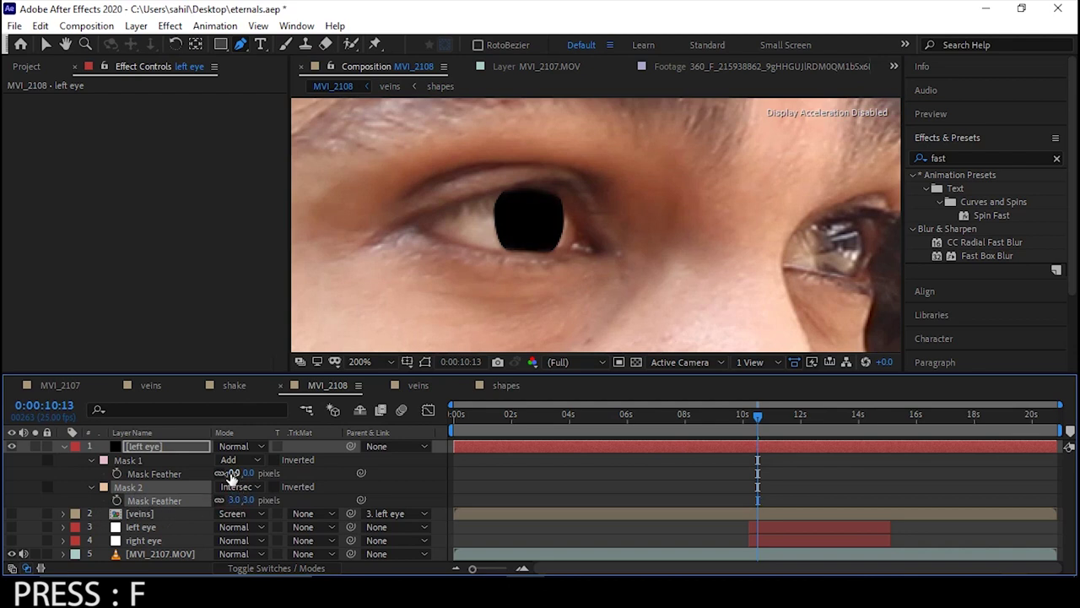
{"action": "left_click", "coordinate": [232, 475]}
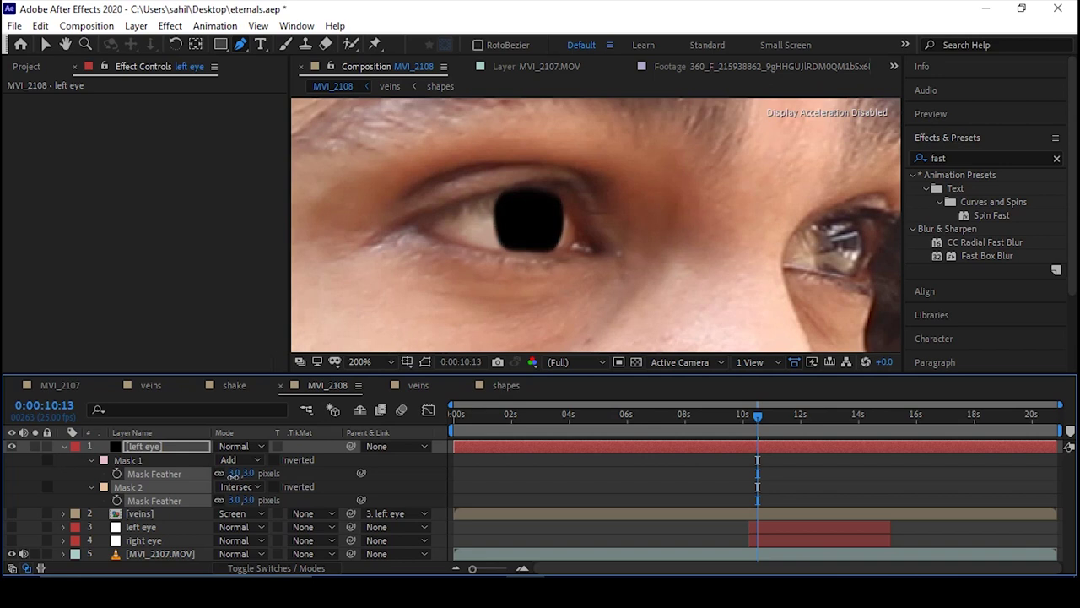
{"action": "scroll", "coordinate": [511, 295], "scroll_direction": "down", "scroll_amount": 4}
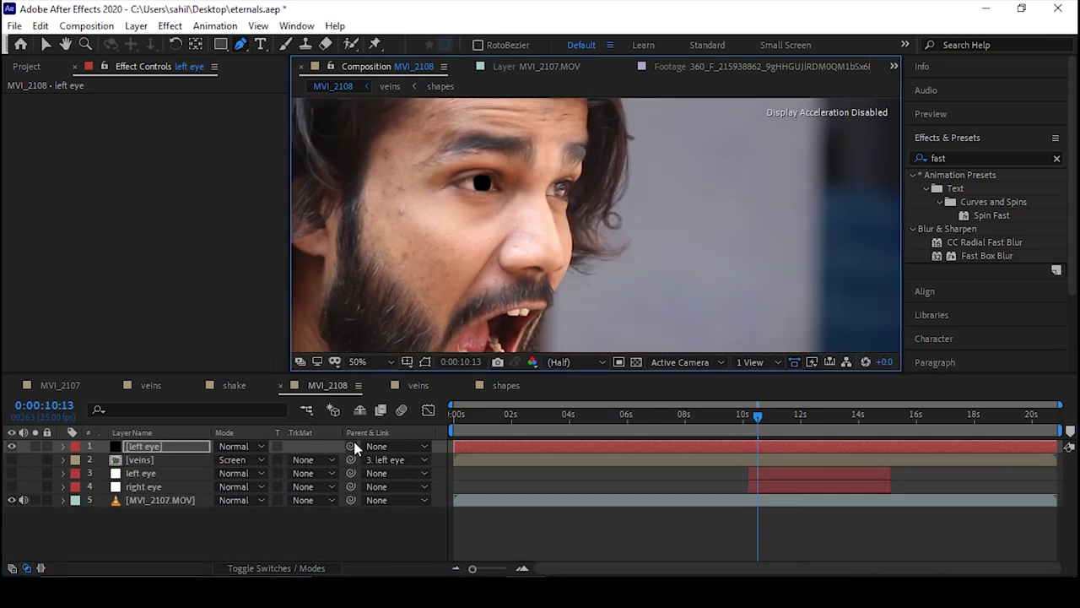
{"action": "left_click_drag", "start_coordinate": [351, 445], "coordinate": [141, 473]}
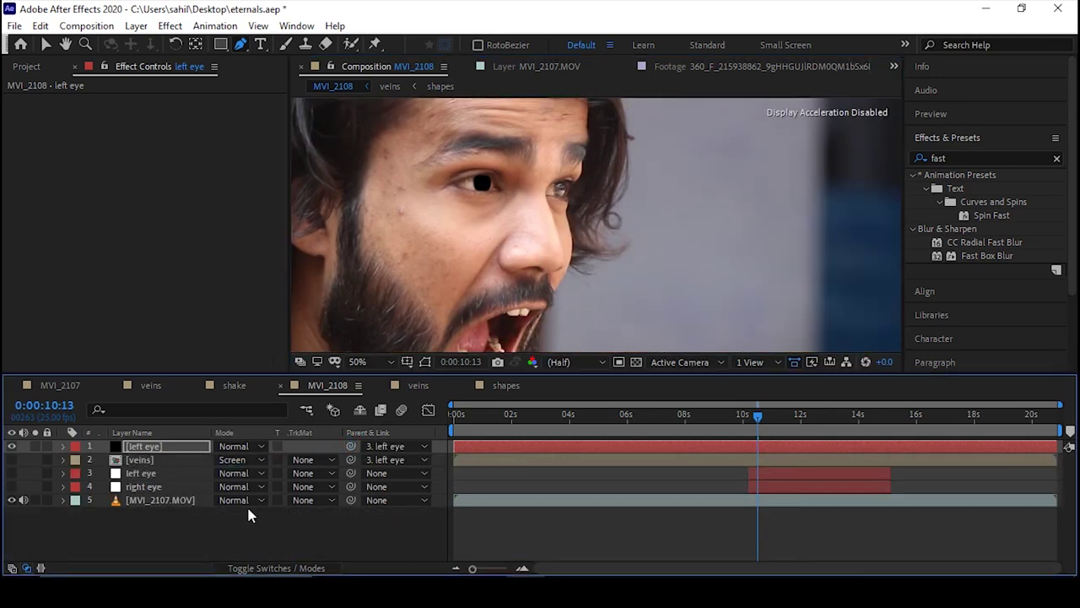
- Keyframe the left eye solid's Mask 2 path from 0:00:10:11 backward, reshaping its outline to follow the narrowing eyelids
{"action": "left_click_drag", "start_coordinate": [764, 428], "coordinate": [814, 426]}
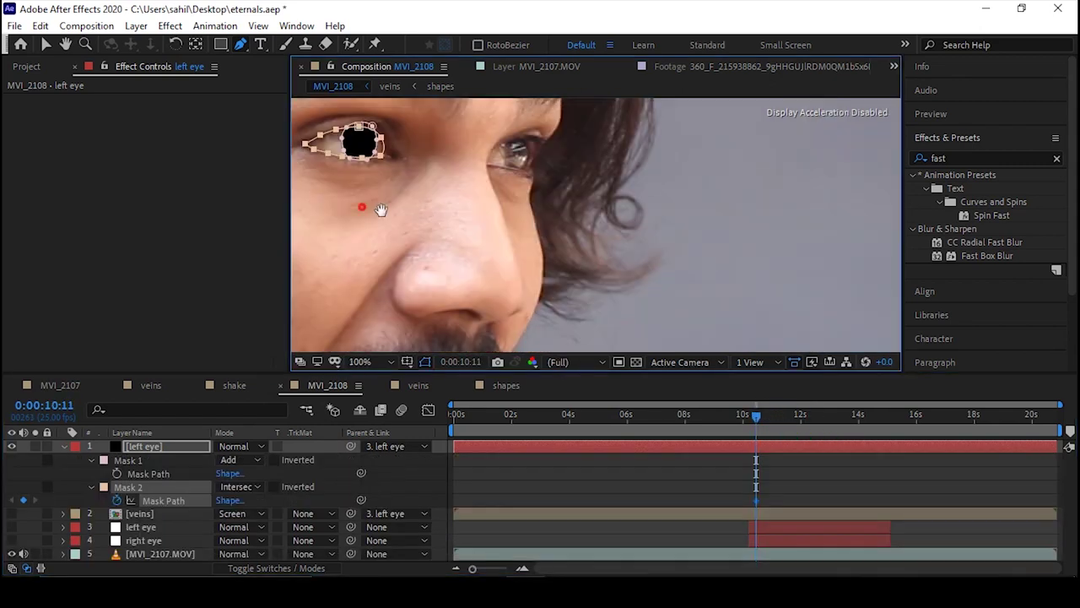
{"action": "scroll", "coordinate": [506, 228], "scroll_direction": "up", "scroll_amount": 2}
{"action": "left_click", "coordinate": [456, 209]}
{"action": "left_click_drag", "start_coordinate": [394, 235], "coordinate": [398, 236]}
{"action": "left_click_drag", "start_coordinate": [503, 199], "coordinate": [503, 203]}
{"action": "left_click_drag", "start_coordinate": [546, 221], "coordinate": [544, 223]}
{"action": "key", "text": "Page_Up"}
{"action": "key", "text": "Page_Up"}
{"action": "left_click_drag", "start_coordinate": [408, 200], "coordinate": [410, 208]}
{"action": "left_click_drag", "start_coordinate": [376, 208], "coordinate": [381, 218]}
{"action": "left_click_drag", "start_coordinate": [493, 214], "coordinate": [491, 219]}
- Reshape Mask 2 of the left eye solid at 0:00:10:06 to fit the nearly closed eyelids, and hide the mask outlines
{"action": "left_click_drag", "start_coordinate": [756, 420], "coordinate": [749, 419]}
{"action": "left_click_drag", "start_coordinate": [397, 150], "coordinate": [394, 179]}
{"action": "left_click_drag", "start_coordinate": [354, 164], "coordinate": [331, 184]}
{"action": "left_click_drag", "start_coordinate": [335, 199], "coordinate": [335, 191]}
{"action": "left_click_drag", "start_coordinate": [374, 211], "coordinate": [372, 195]}
{"action": "left_click_drag", "start_coordinate": [439, 206], "coordinate": [434, 184]}
{"action": "left_click", "coordinate": [425, 362]}
{"action": "key", "text": "comma"}
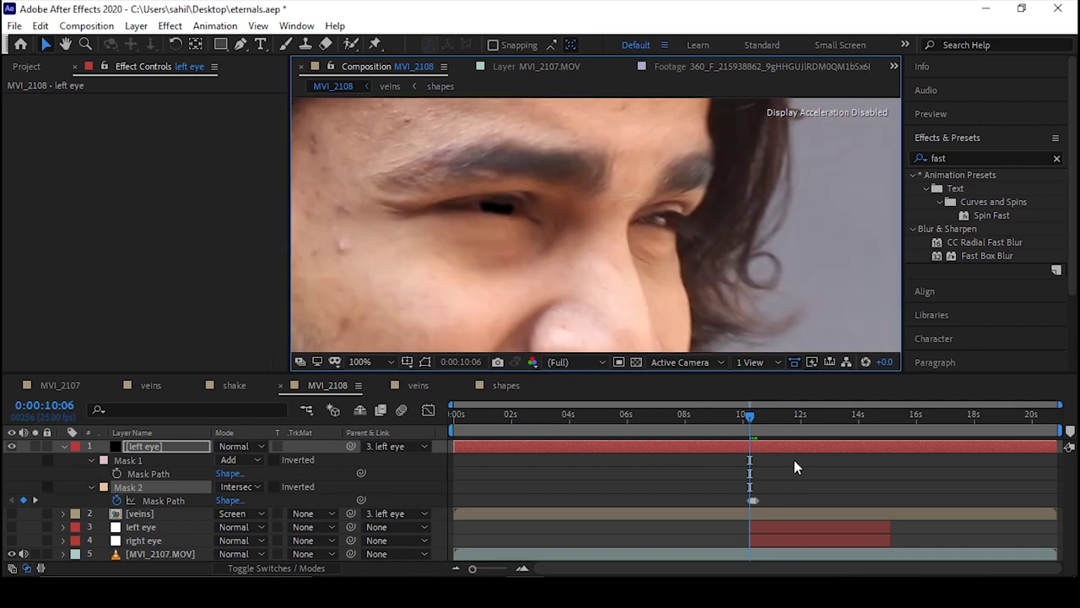
{"action": "left_click_drag", "start_coordinate": [751, 416], "coordinate": [762, 418]}
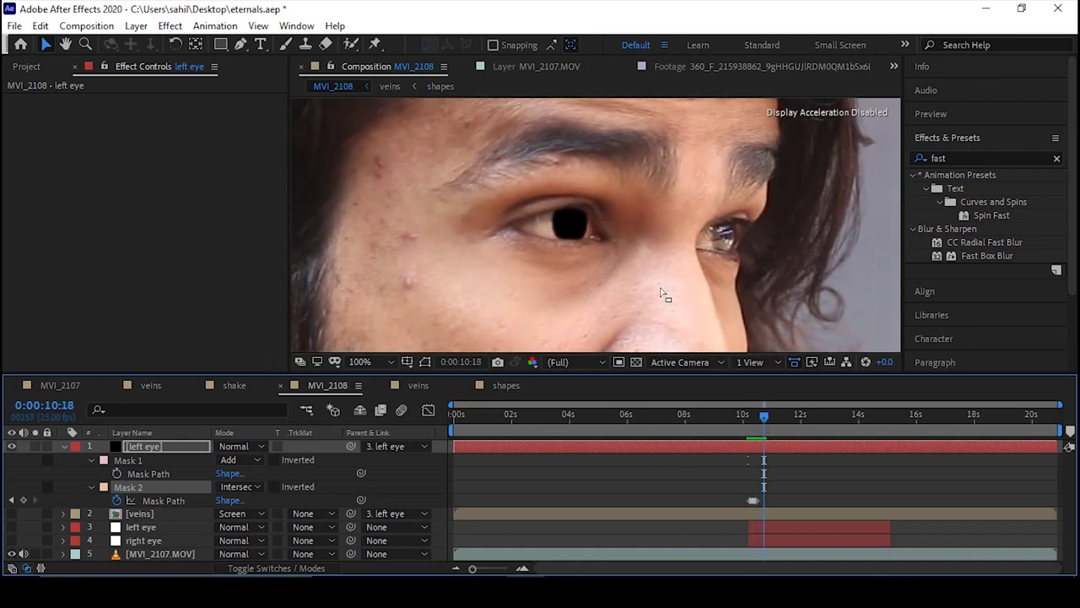
- Apply Fractal Noise to the left eye solid and set its fractal type to Dynamic
{"action": "scroll", "coordinate": [660, 294], "scroll_direction": "down", "scroll_amount": 4}
{"action": "scroll", "coordinate": [660, 294], "scroll_direction": "up", "scroll_amount": 2}
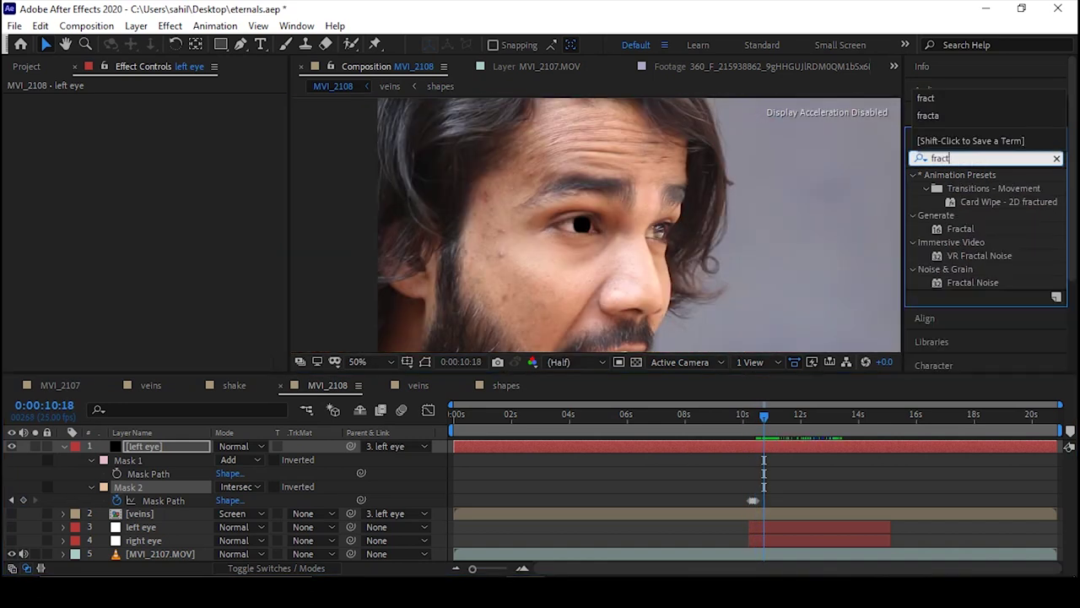
{"action": "left_click_drag", "start_coordinate": [983, 288], "coordinate": [828, 445]}
{"action": "left_click", "coordinate": [203, 112]}
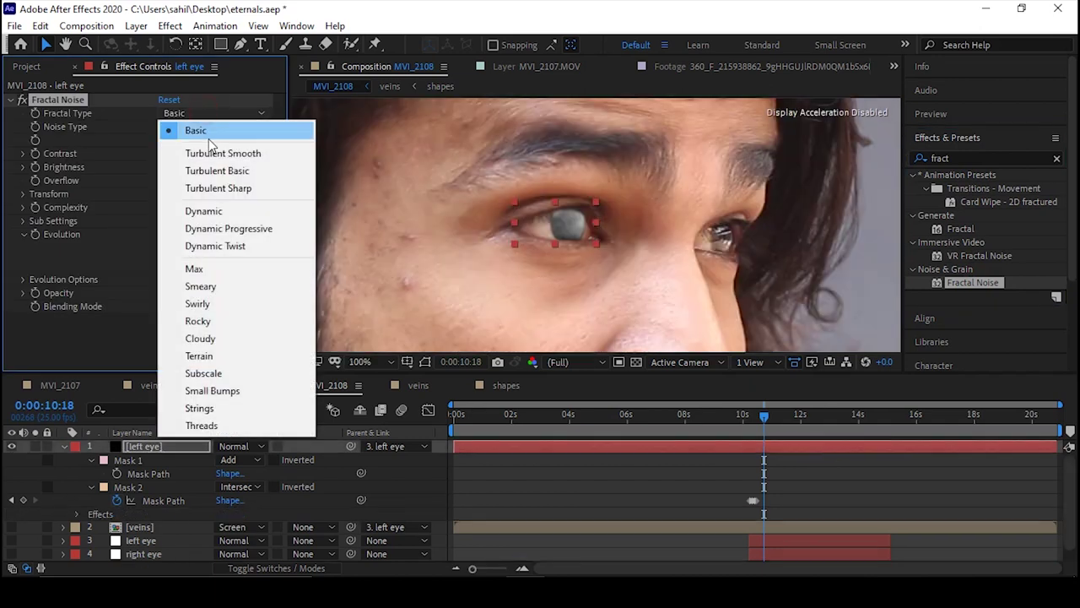
{"action": "left_click", "coordinate": [217, 211]}
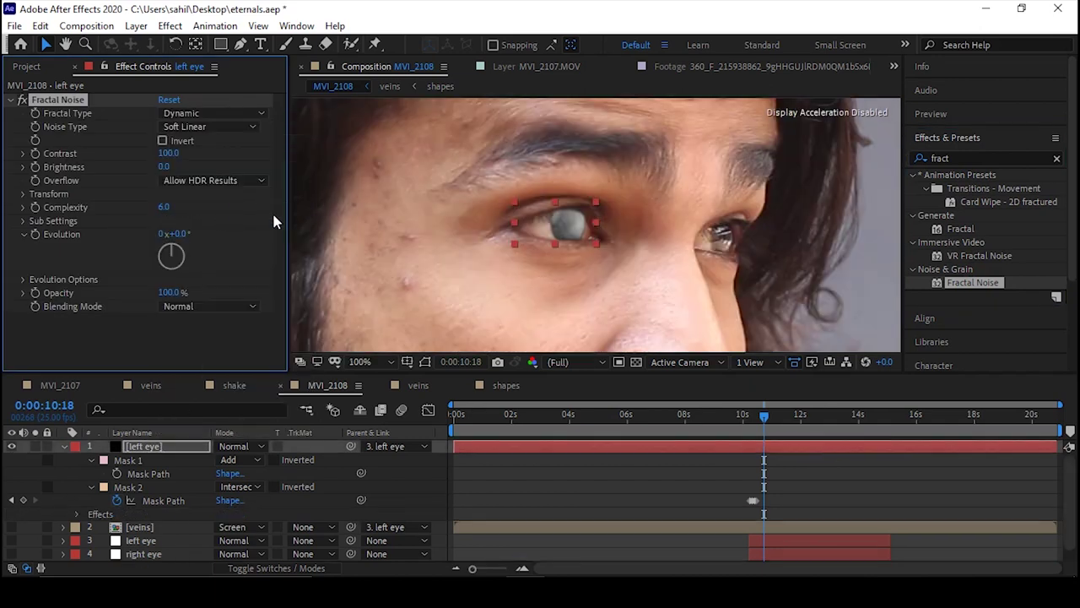
- Set the left eye's Fractal Noise to contrast 73, brightness 9 and scale 30
{"action": "mouse_move", "coordinate": [164, 166]}
{"action": "left_mouse_down"}
{"action": "mouse_move", "coordinate": [181, 168]}
{"action": "mouse_move", "coordinate": [170, 169]}
{"action": "left_mouse_up"}
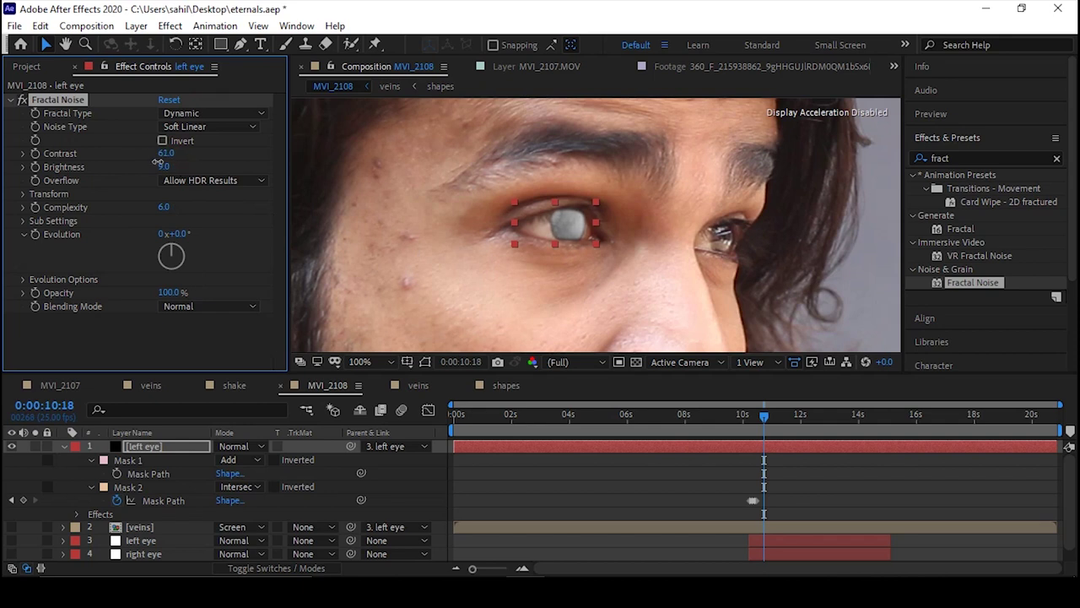
{"action": "left_click", "coordinate": [23, 194]}
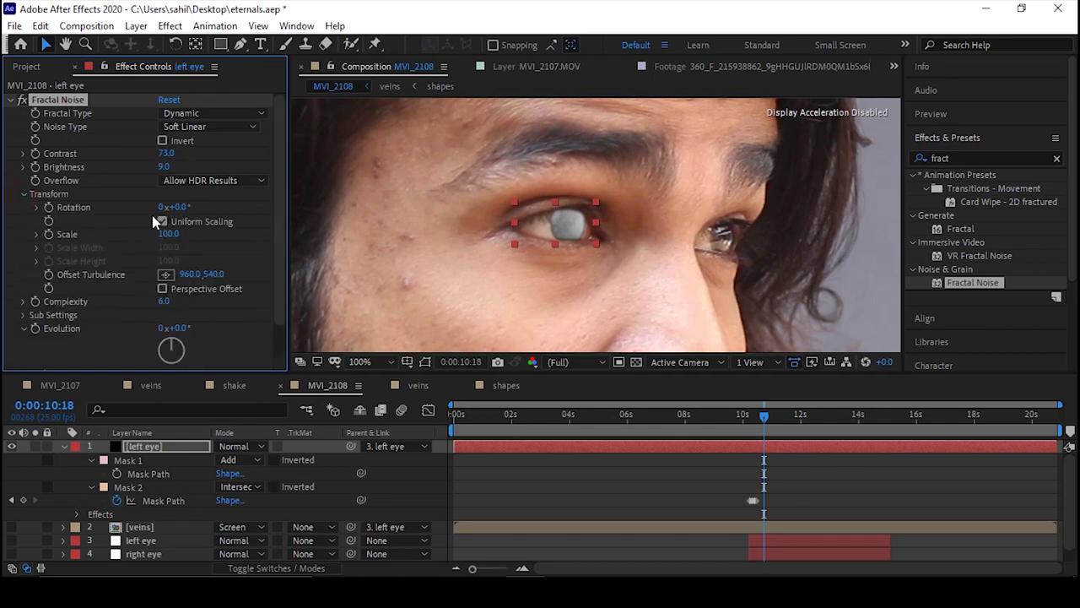
{"action": "left_click_drag", "start_coordinate": [166, 233], "coordinate": [132, 248]}
{"action": "scroll", "coordinate": [65, 328], "scroll_direction": "down", "scroll_amount": 2}
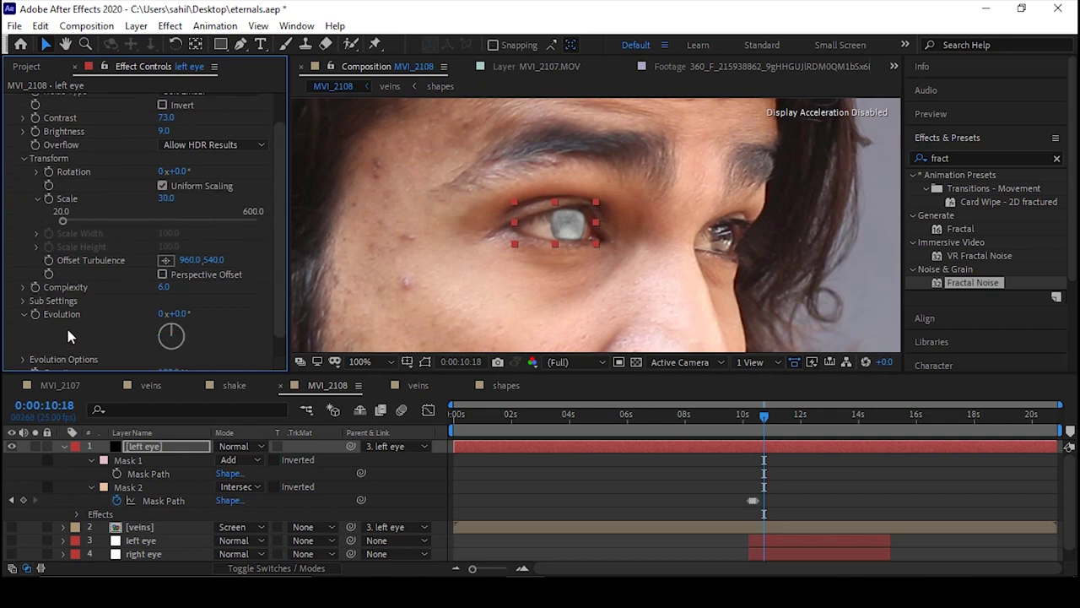
- Add the expression time*300 to the Fractal Noise Evolution and preview the animated noise
{"action": "left_click", "coordinate": [34, 319], "text": "alt"}
{"action": "type", "text": "time*300"}
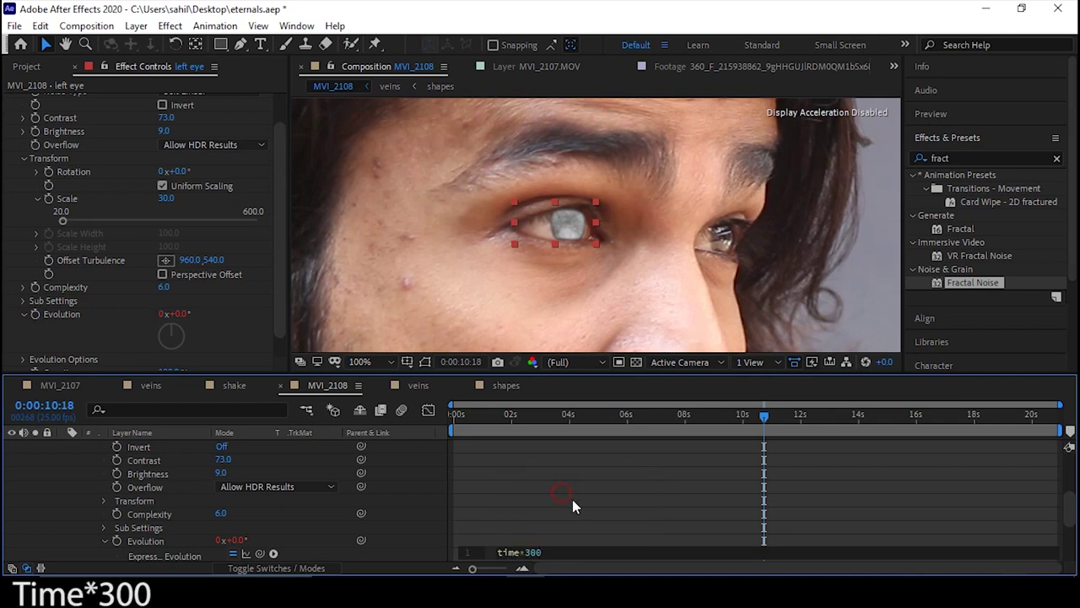
{"action": "left_click", "coordinate": [562, 493]}
{"action": "scroll", "coordinate": [54, 483], "scroll_direction": "up", "scroll_amount": 5}
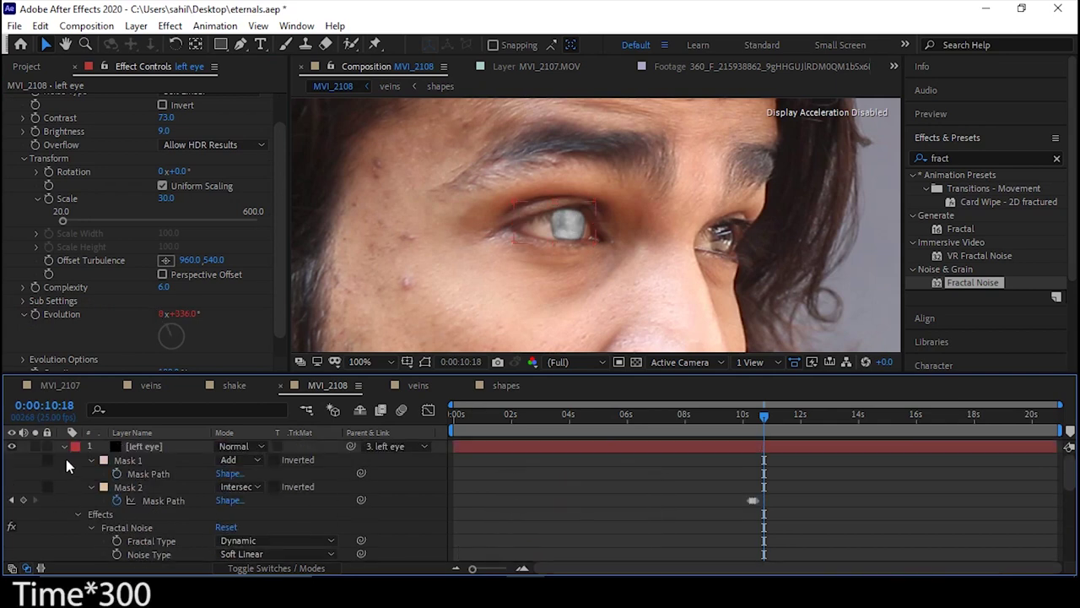
{"action": "left_click", "coordinate": [64, 448]}
{"action": "mouse_move", "coordinate": [765, 416]}
{"action": "left_mouse_down"}
{"action": "mouse_move", "coordinate": [805, 415]}
{"action": "mouse_move", "coordinate": [786, 419]}
{"action": "left_mouse_up"}
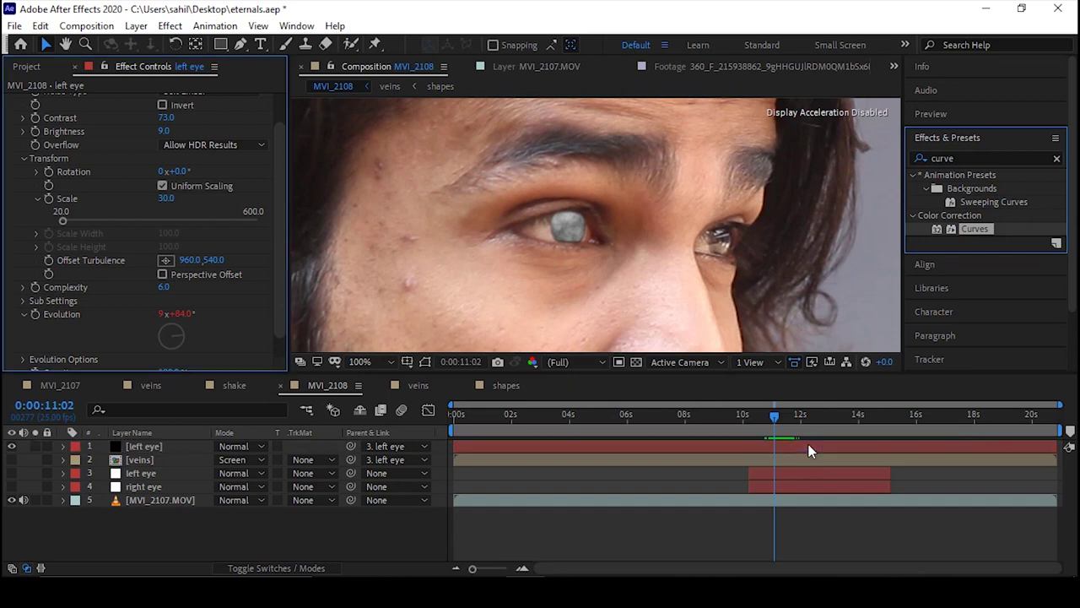
- Apply Curves to the left eye solid, raising the red channel and lowering the blue channel for a warm tint
{"action": "left_click_drag", "start_coordinate": [808, 444], "coordinate": [808, 446]}
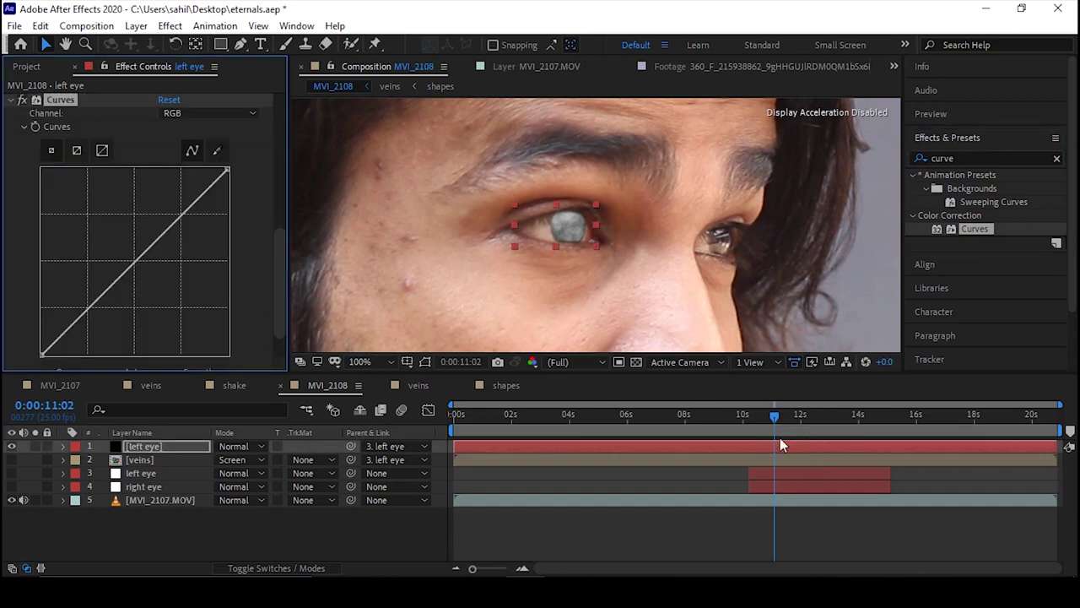
{"action": "left_click", "coordinate": [241, 143]}
{"action": "left_click", "coordinate": [232, 173]}
{"action": "left_click_drag", "start_coordinate": [180, 244], "coordinate": [174, 236]}
{"action": "left_click", "coordinate": [236, 142]}
{"action": "left_click", "coordinate": [231, 207]}
{"action": "left_click_drag", "start_coordinate": [89, 337], "coordinate": [99, 353]}
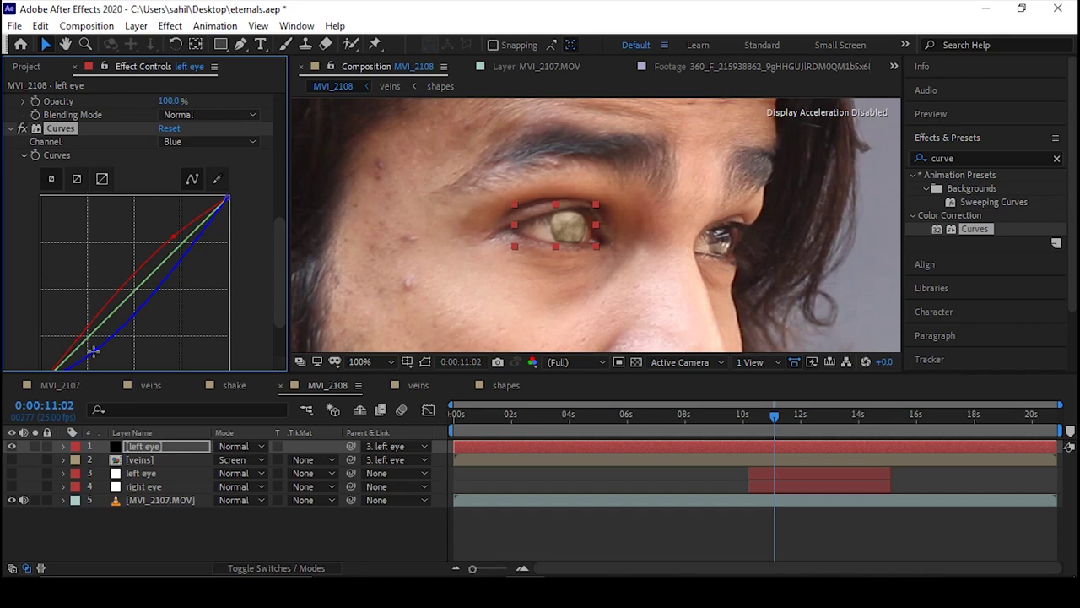
{"action": "scroll", "coordinate": [608, 257], "scroll_direction": "down", "scroll_amount": 2}
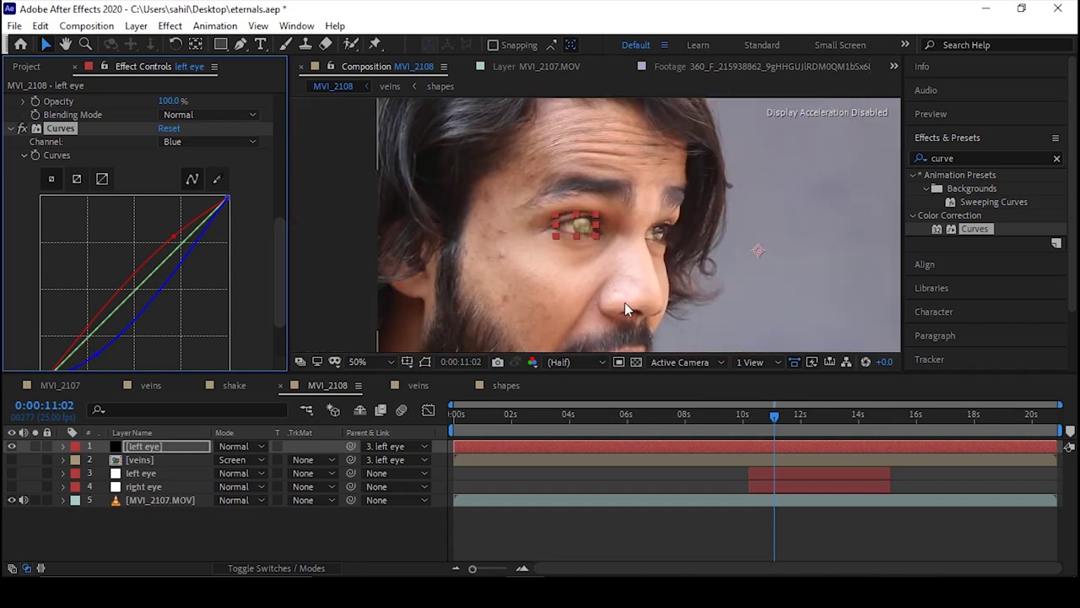
- Set the left eye solid's blending mode to Add
{"action": "left_click", "coordinate": [280, 523]}
{"action": "left_click", "coordinate": [256, 443]}
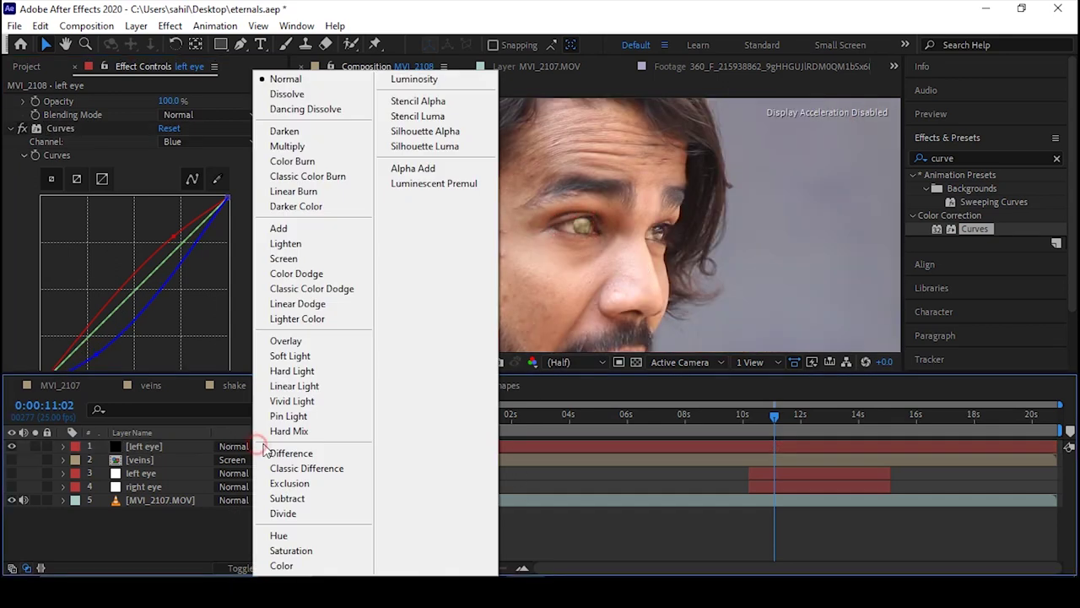
{"action": "left_click", "coordinate": [280, 228]}
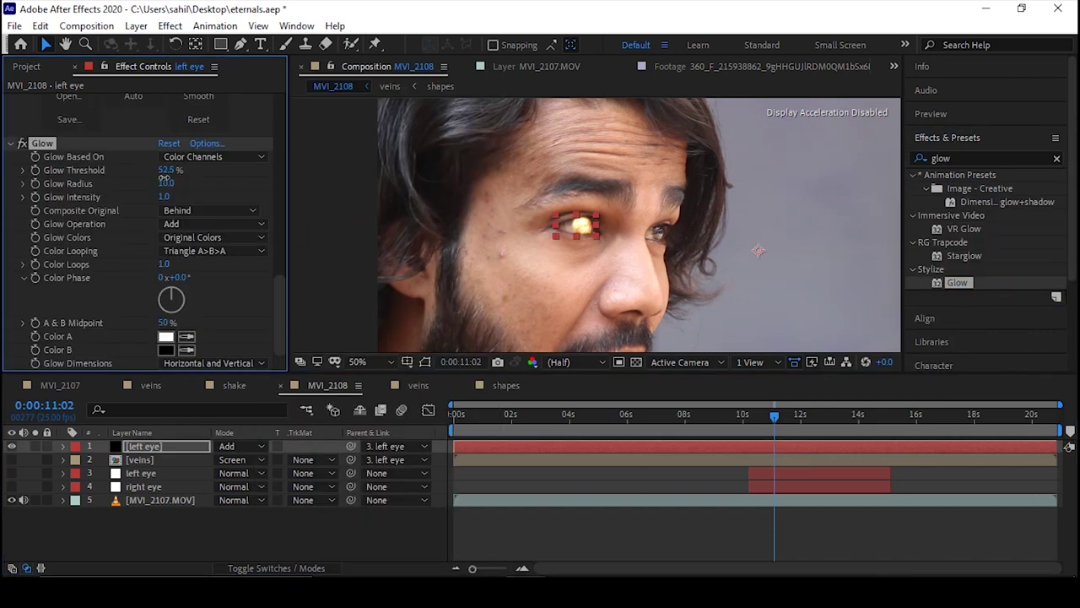
- Give the left eye solid two Glow effects, setting the second to threshold 88.2%, radius 82 and intensity 2.4
{"action": "left_click_drag", "start_coordinate": [164, 172], "coordinate": [169, 183]}
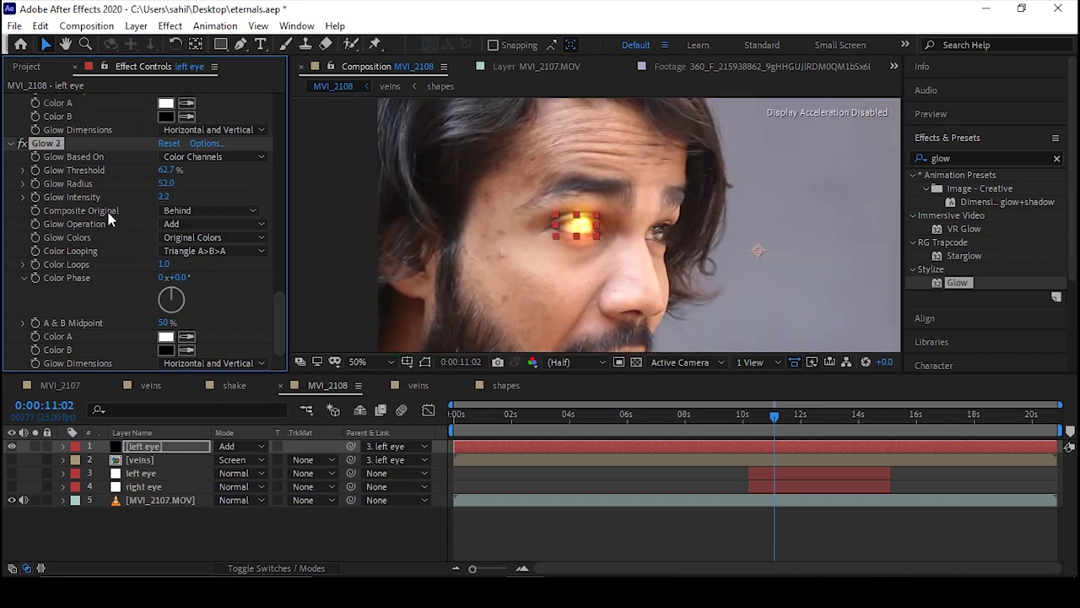
{"action": "left_click_drag", "start_coordinate": [164, 183], "coordinate": [256, 193]}
{"action": "left_click_drag", "start_coordinate": [165, 170], "coordinate": [144, 176]}
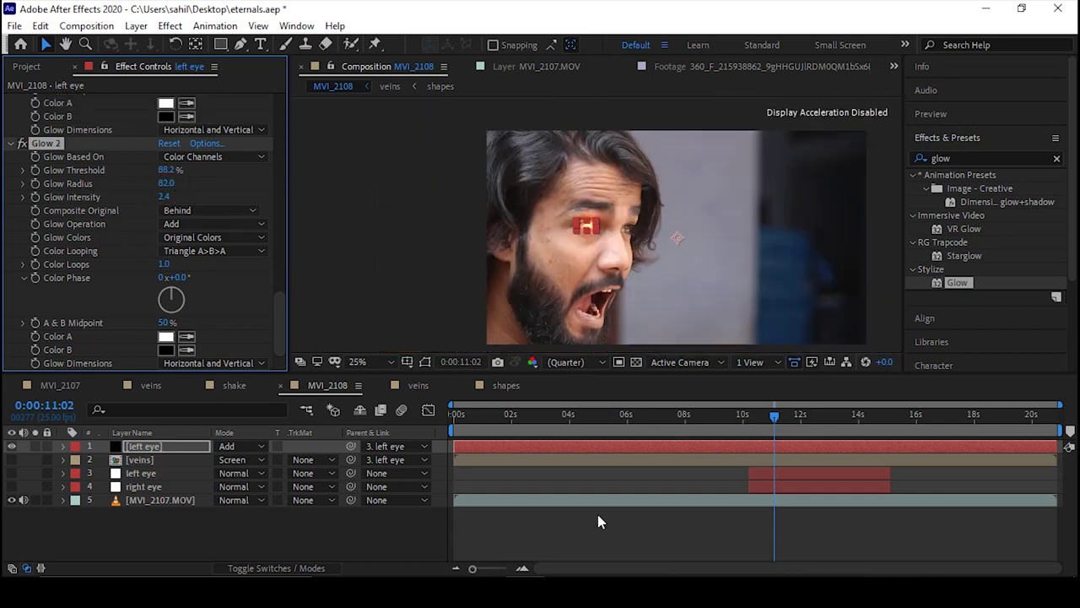
{"action": "left_click", "coordinate": [598, 514]}
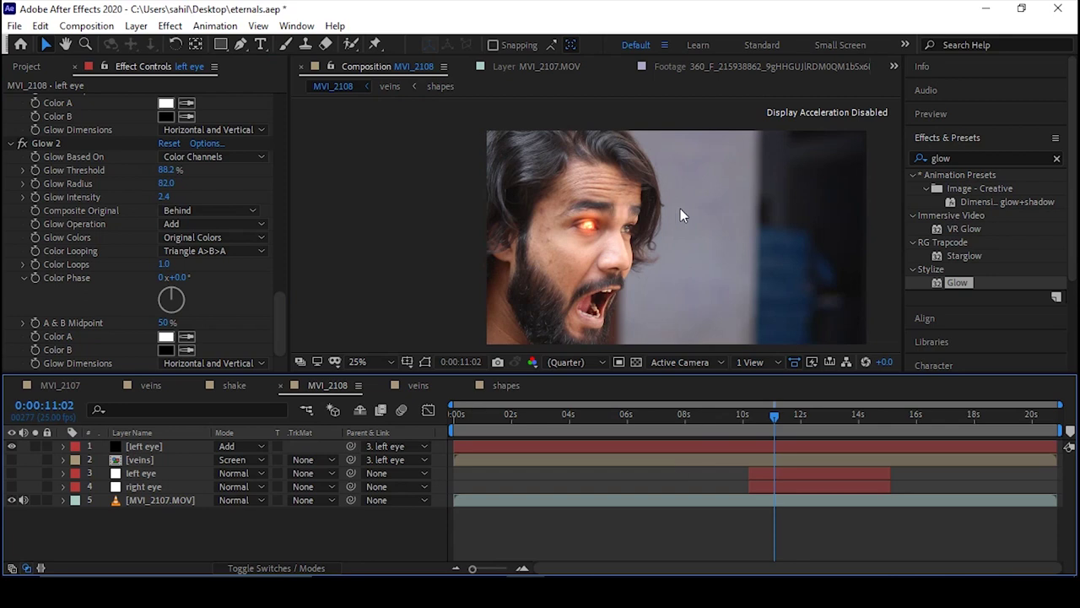
- Duplicate the glowing left eye solid, place the copy over the right eye and parent it to the right eye null
{"action": "mouse_move", "coordinate": [777, 428]}
{"action": "left_mouse_down"}
{"action": "mouse_move", "coordinate": [763, 422]}
{"action": "mouse_move", "coordinate": [782, 422]}
{"action": "left_mouse_up"}
{"action": "scroll", "coordinate": [585, 258], "scroll_direction": "up", "scroll_amount": 4}
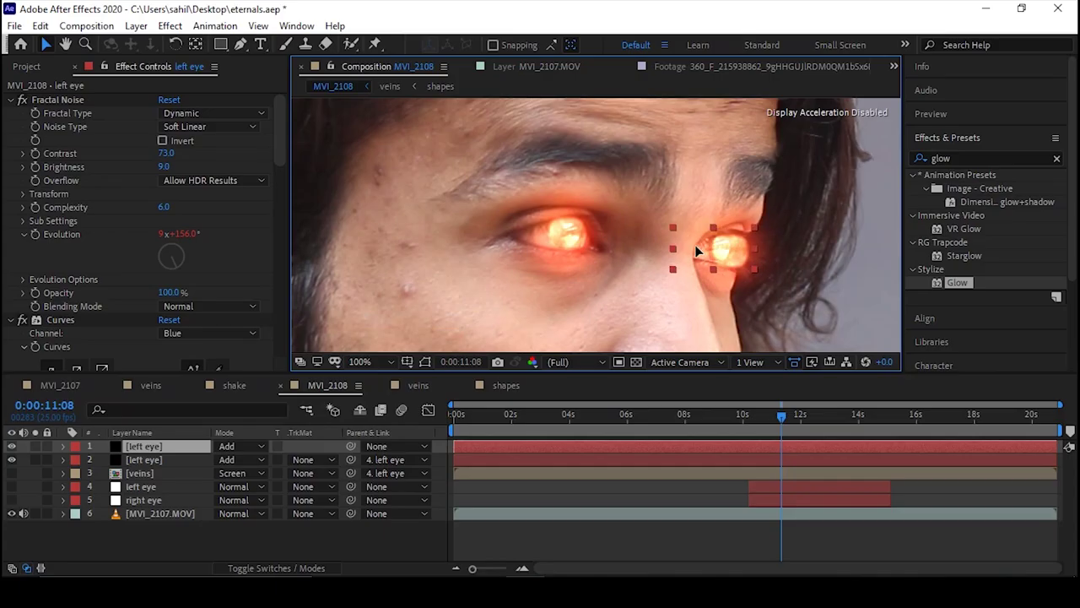
{"action": "key", "text": "ctrl+d"}
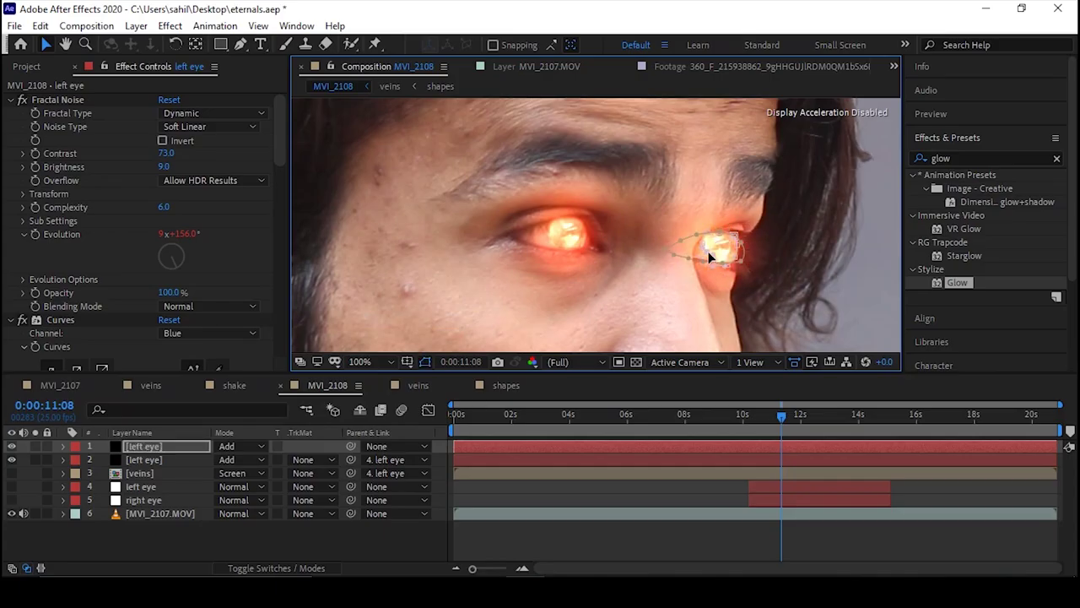
{"action": "left_click_drag", "start_coordinate": [351, 446], "coordinate": [143, 500]}
{"action": "scroll", "coordinate": [622, 268], "scroll_direction": "down", "scroll_amount": 2}
{"action": "key", "text": "space"}
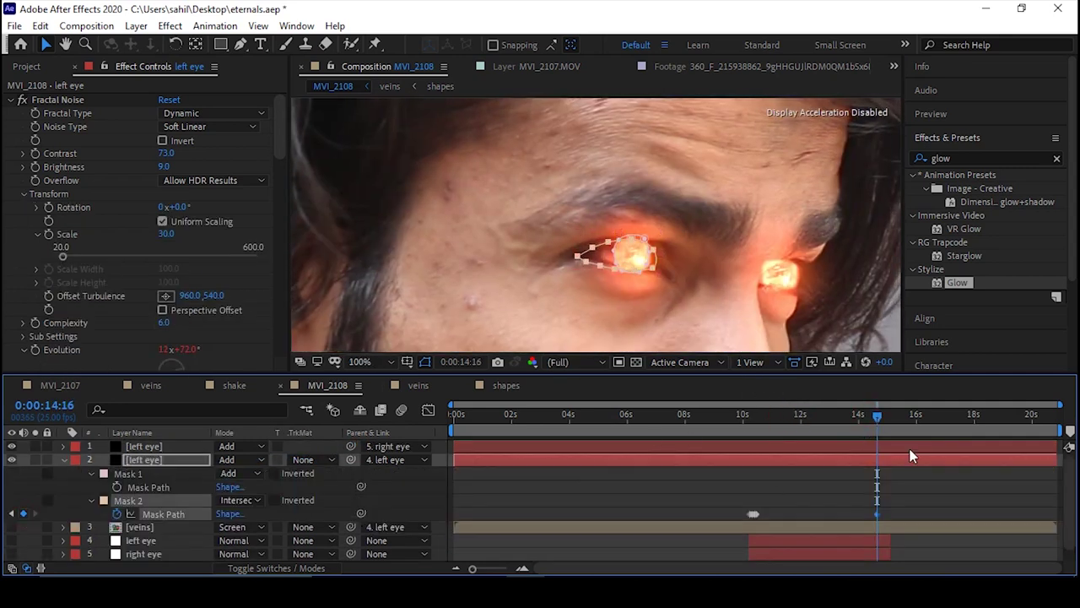
- Keyframe the left eye solid's Mask 2 path up to 0:00:15:02, reshaping it to follow the closing eyelids
{"action": "mouse_move", "coordinate": [877, 415]}
{"action": "left_mouse_down"}
{"action": "mouse_move", "coordinate": [895, 417]}
{"action": "mouse_move", "coordinate": [886, 417]}
{"action": "left_mouse_up"}
{"action": "left_click_drag", "start_coordinate": [592, 248], "coordinate": [595, 257]}
{"action": "left_click_drag", "start_coordinate": [632, 237], "coordinate": [631, 270]}
{"action": "key", "text": "Page_Down"}
{"action": "key", "text": "Page_Down"}
{"action": "left_click", "coordinate": [890, 415]}
{"action": "left_click_drag", "start_coordinate": [602, 264], "coordinate": [603, 273]}
{"action": "key", "text": "comma"}
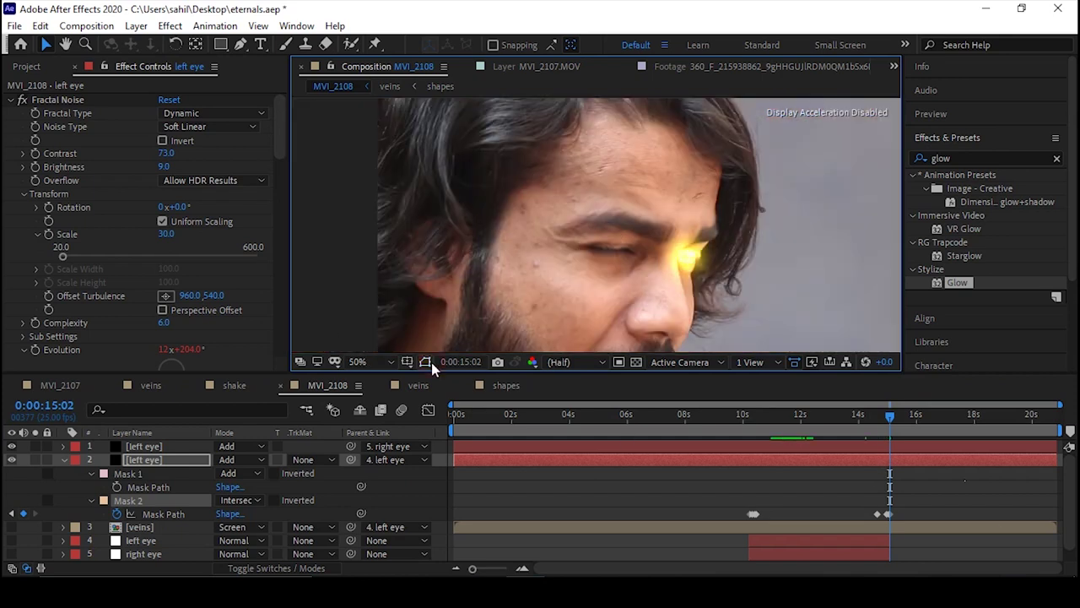
{"action": "left_click", "coordinate": [883, 419]}
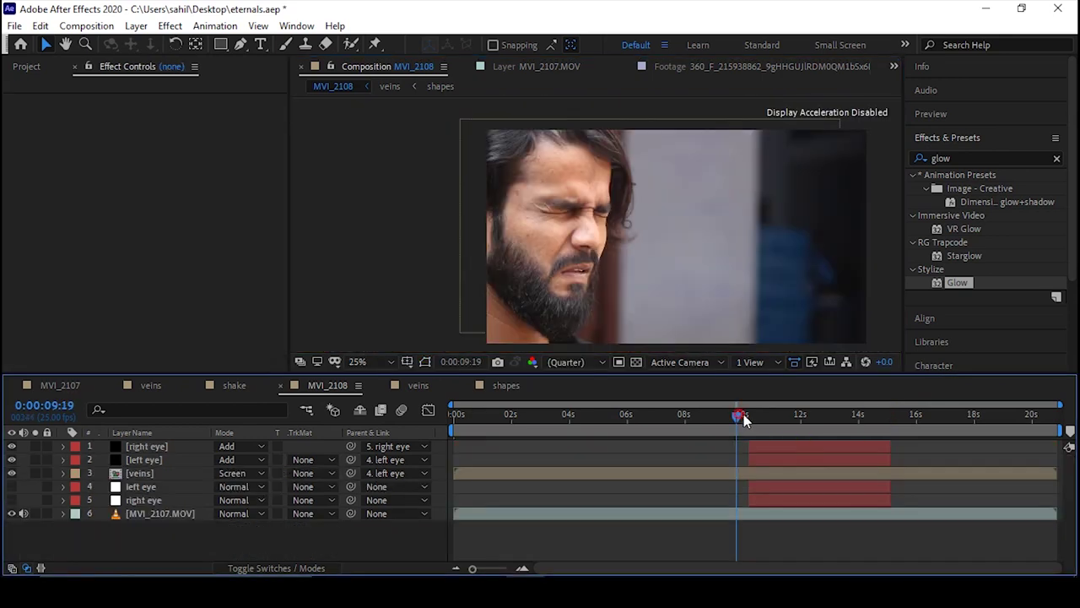
- Create a new black solid named "laser left" with the current time at 0:00:13:08
{"action": "left_click_drag", "start_coordinate": [743, 413], "coordinate": [838, 417]}
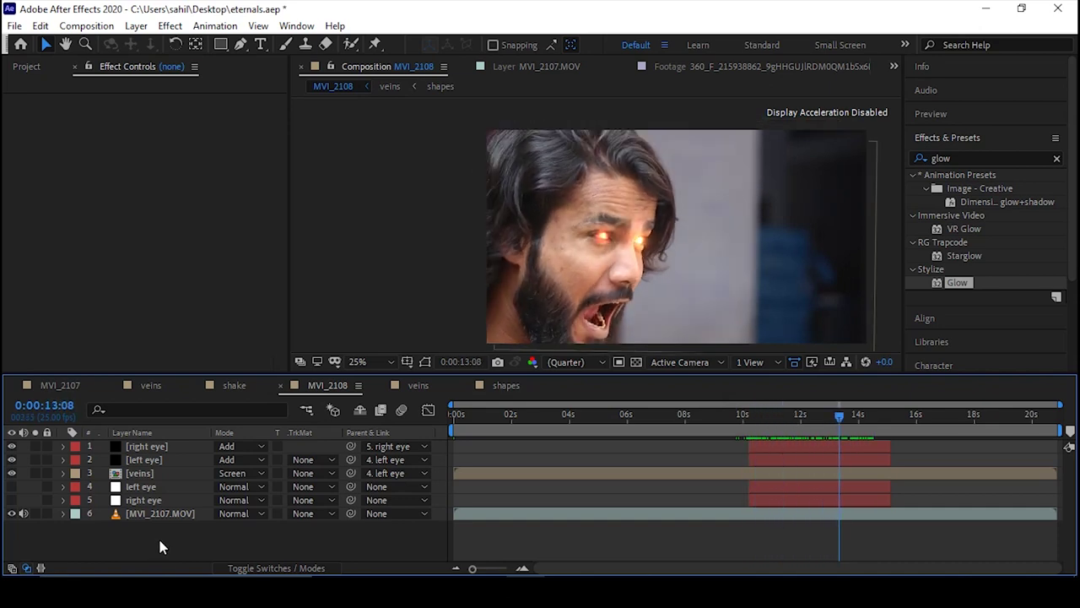
{"action": "right_click", "coordinate": [158, 538]}
{"action": "mouse_move", "coordinate": [257, 368]}
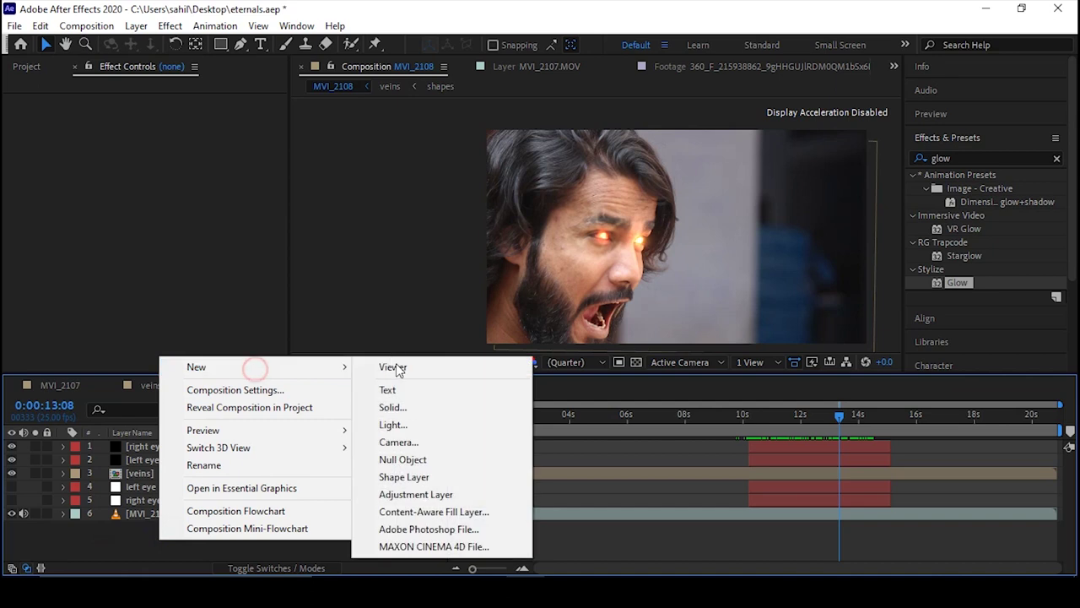
{"action": "left_click", "coordinate": [404, 406]}
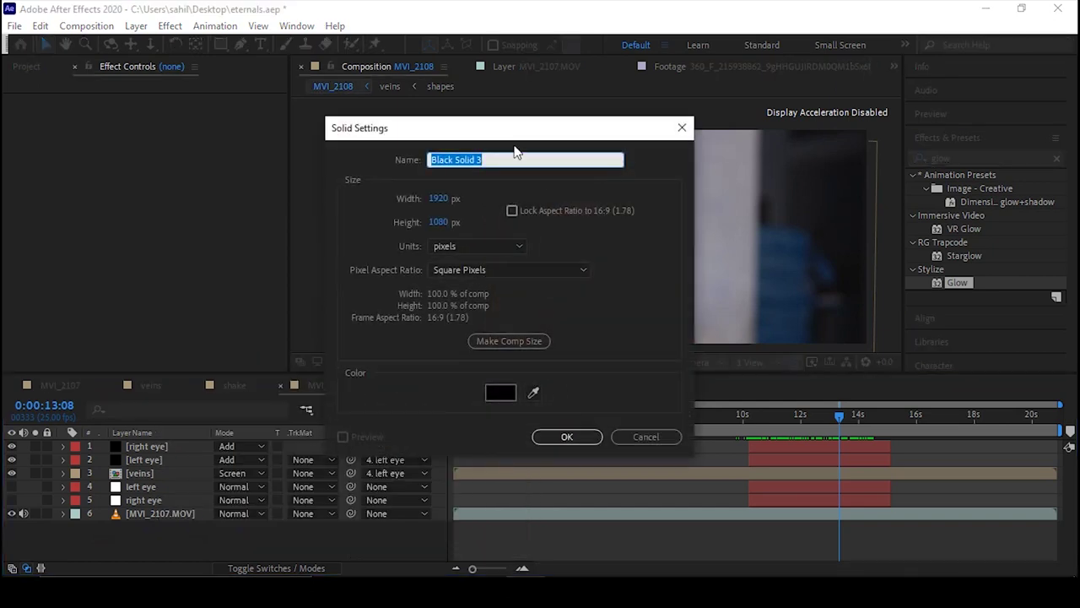
{"action": "type", "text": "laser left"}
{"action": "key", "text": "Return"}
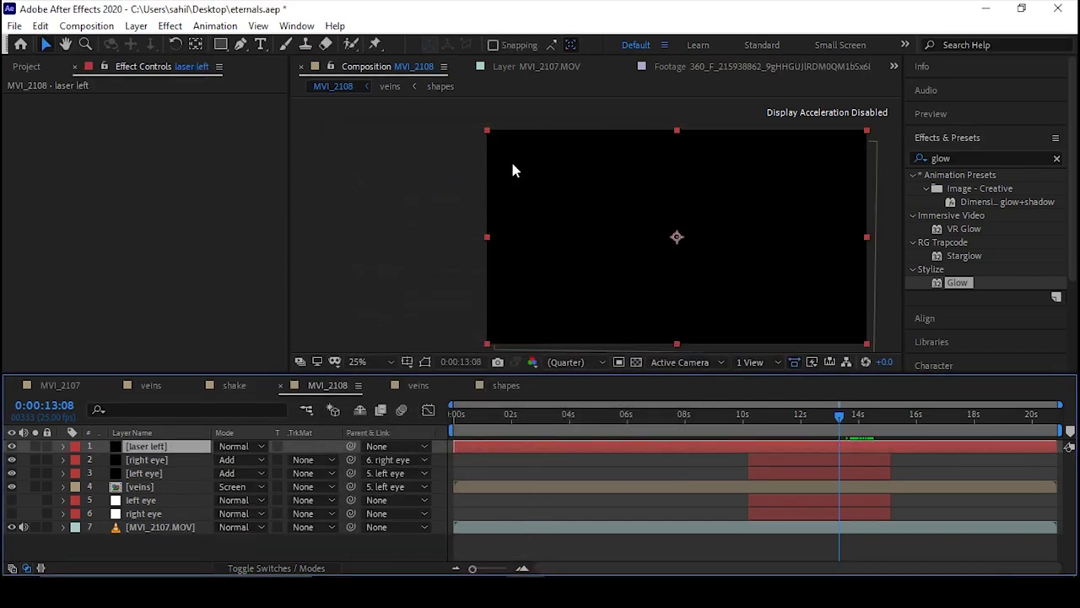
- Find the Saber effect and apply it to the laser left solid
{"action": "left_click", "coordinate": [975, 159]}
{"action": "type", "text": "saber"}
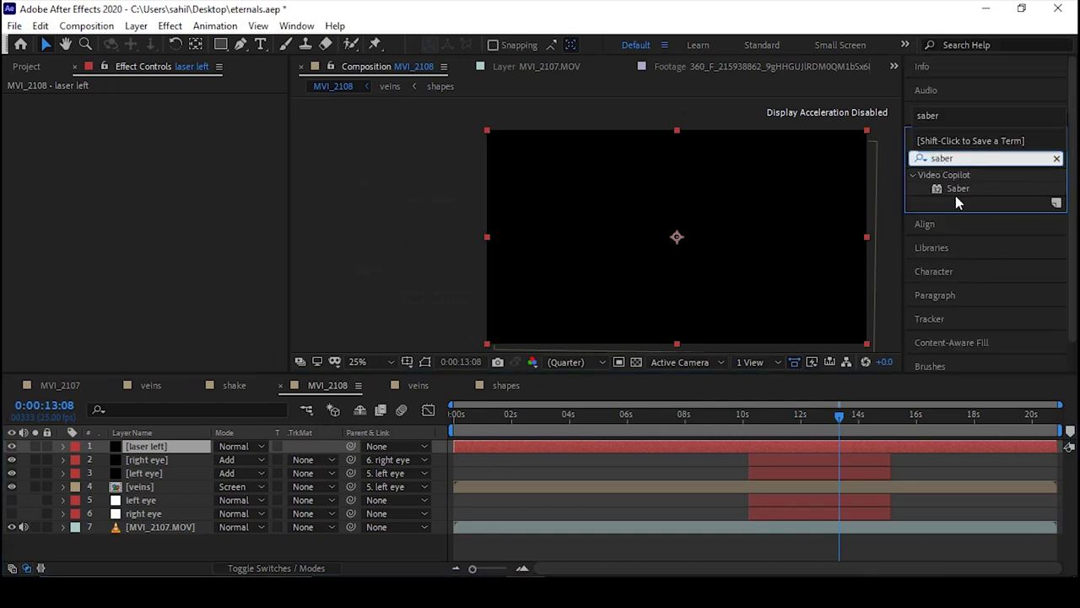
{"action": "left_click", "coordinate": [957, 193]}
{"action": "left_click_drag", "start_coordinate": [959, 189], "coordinate": [861, 450]}
{"action": "left_click_drag", "start_coordinate": [799, 446], "coordinate": [799, 445]}
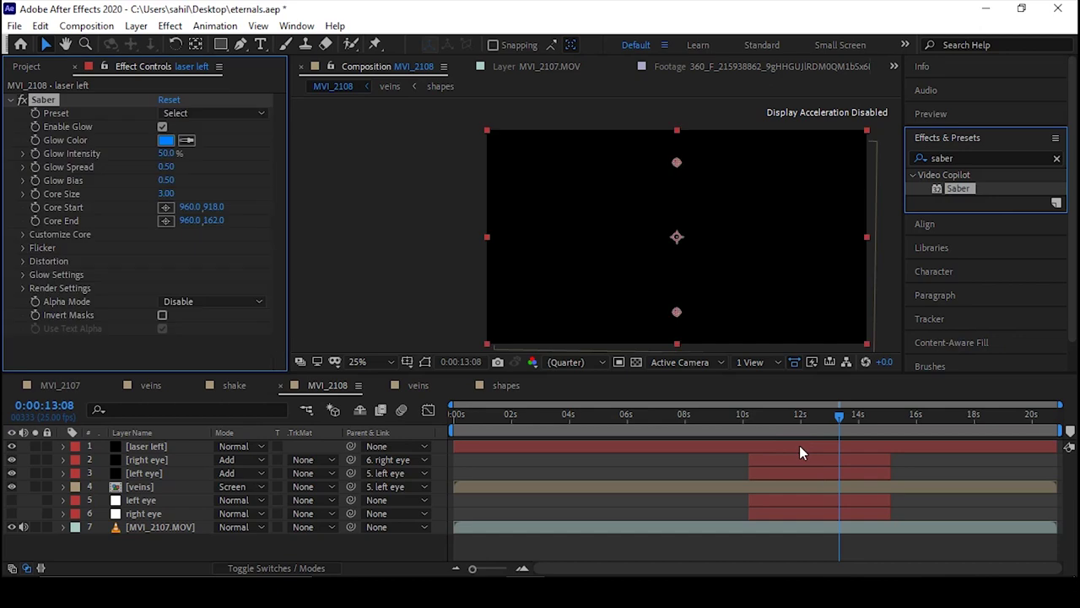
- Choose the Fire preset for Saber and set the laser left solid's blending mode to Add
{"action": "left_click", "coordinate": [173, 113]}
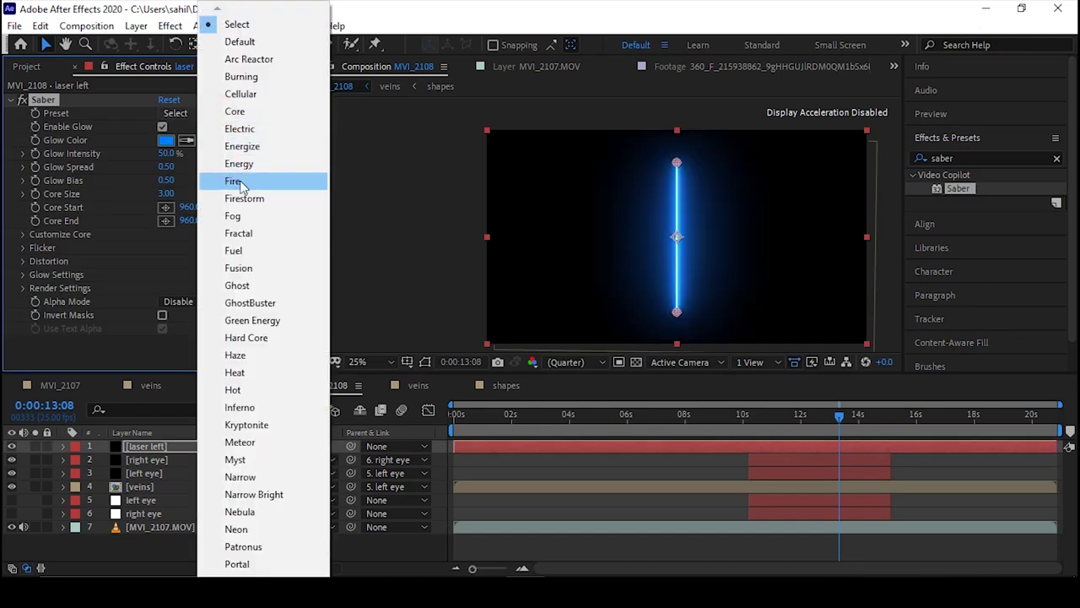
{"action": "left_click", "coordinate": [235, 182]}
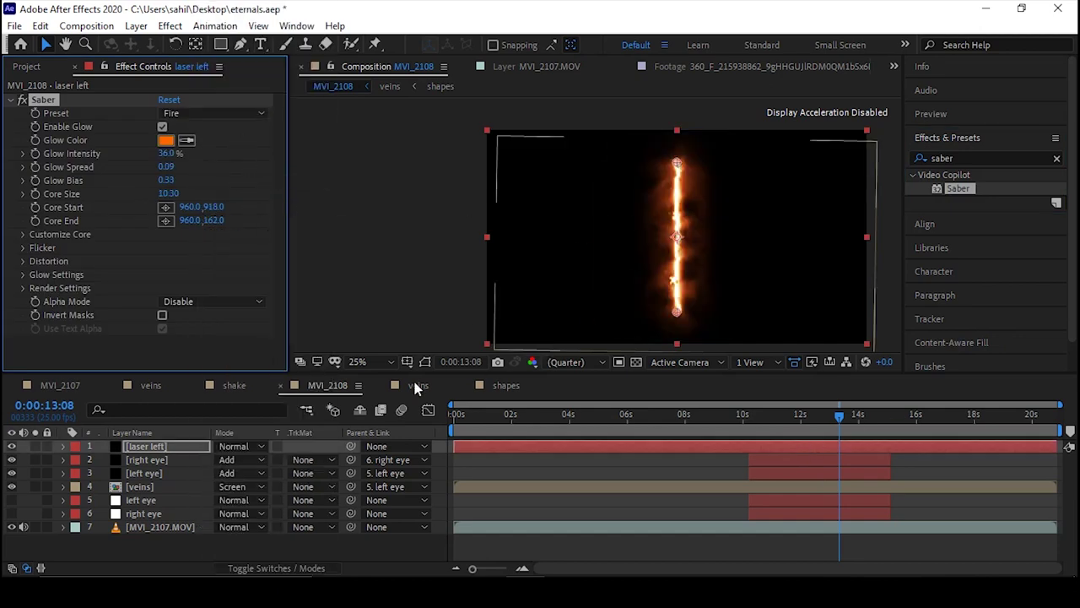
{"action": "left_click", "coordinate": [244, 447]}
{"action": "left_click", "coordinate": [306, 228]}
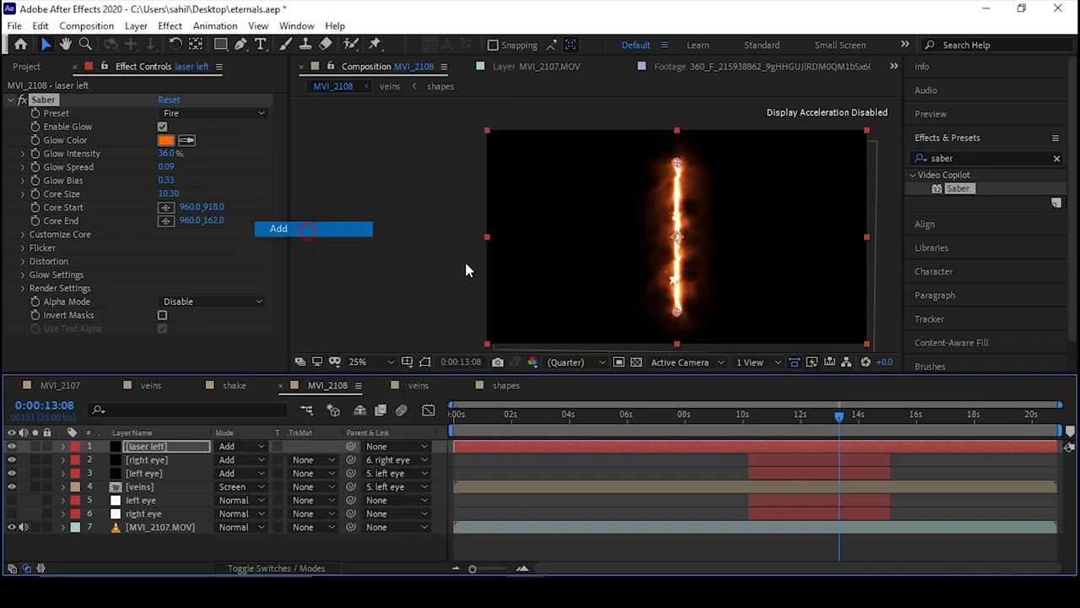
- Run the Saber core from the left eye at about 588, 530 to outside the frame at about 2096, 630, and hide the right eye solid
{"action": "left_click_drag", "start_coordinate": [678, 161], "coordinate": [903, 253]}
{"action": "left_click_drag", "start_coordinate": [676, 316], "coordinate": [603, 234]}
{"action": "scroll", "coordinate": [710, 254], "scroll_direction": "down", "scroll_amount": 1}
{"action": "key", "text": "space"}
{"action": "left_click_drag", "start_coordinate": [684, 263], "coordinate": [608, 258]}
{"action": "key", "text": "period"}
{"action": "key", "text": "v"}
{"action": "left_click_drag", "start_coordinate": [14, 459], "coordinate": [13, 475]}
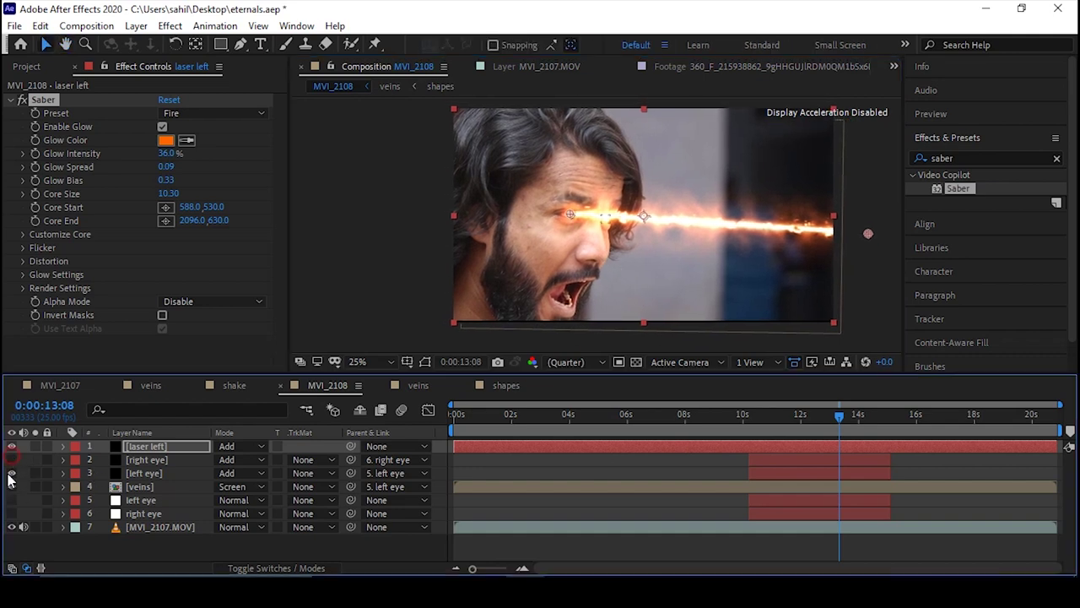
- Hide the left eye and veins layers and refine the laser's Core Start to 574, 530 on the eye
{"action": "left_click", "coordinate": [12, 487]}
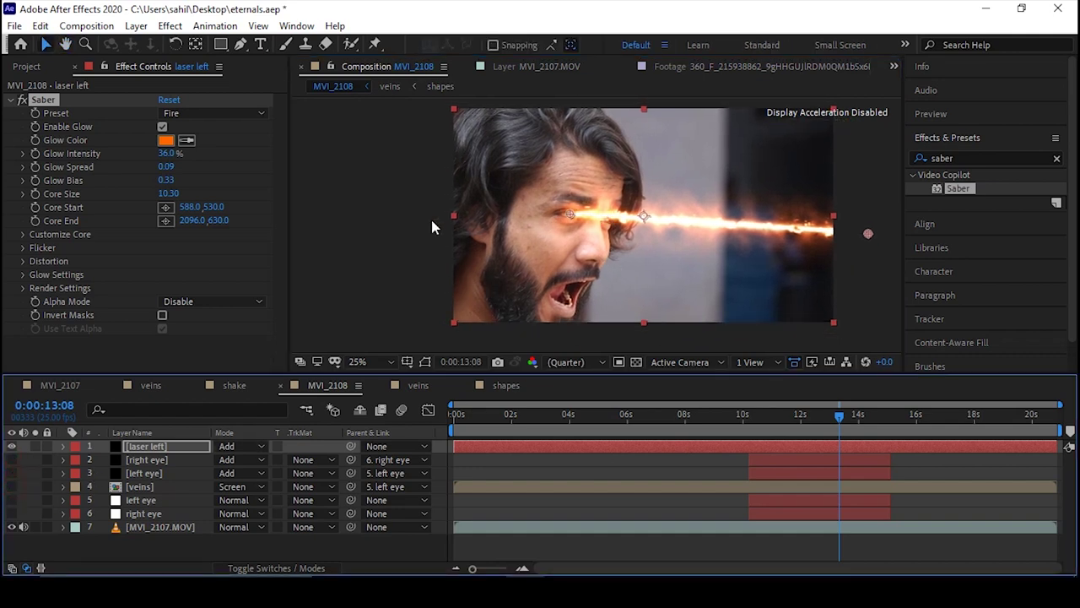
{"action": "scroll", "coordinate": [523, 236], "scroll_direction": "up", "scroll_amount": 2}
{"action": "left_click_drag", "start_coordinate": [544, 203], "coordinate": [538, 203]}
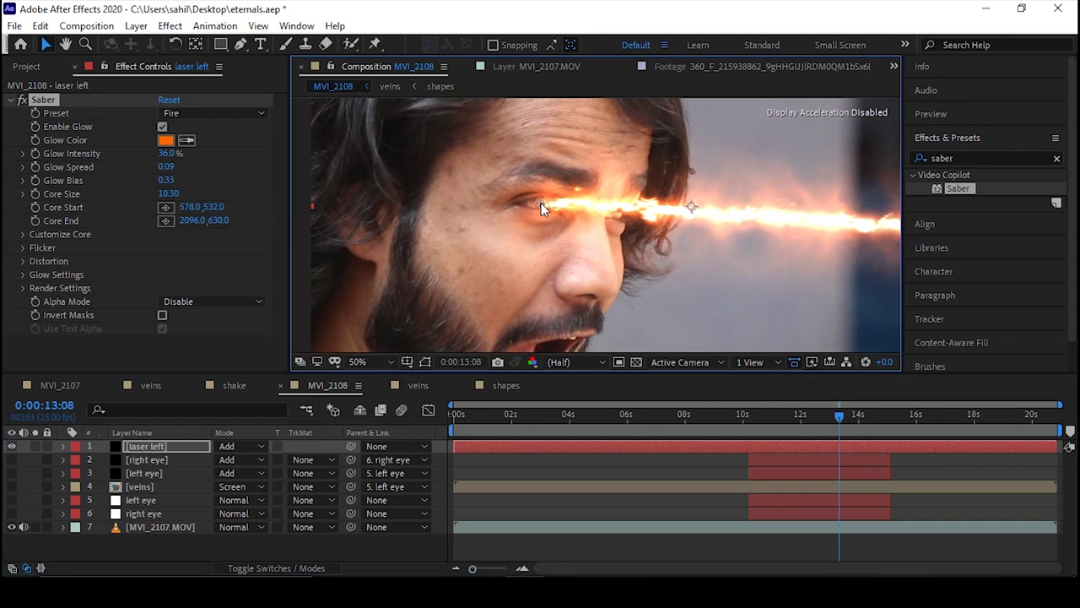
{"action": "scroll", "coordinate": [671, 271], "scroll_direction": "down", "scroll_amount": 2}
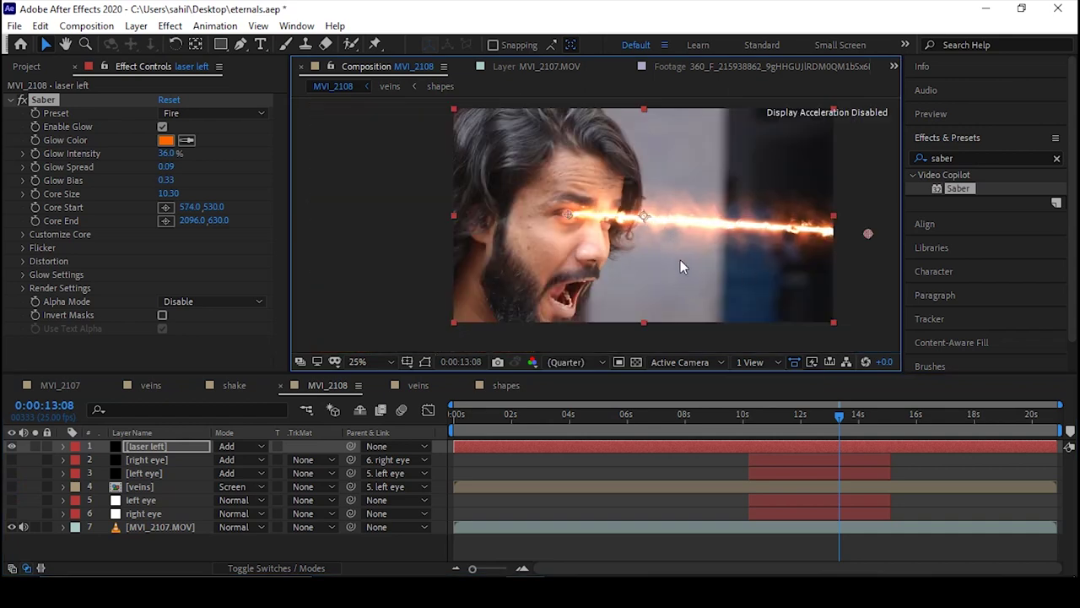
- Extend the laser's Core End to 3300, 794 outside the frame and parent the laser left layer to the left eye null
{"action": "left_click", "coordinate": [23, 234]}
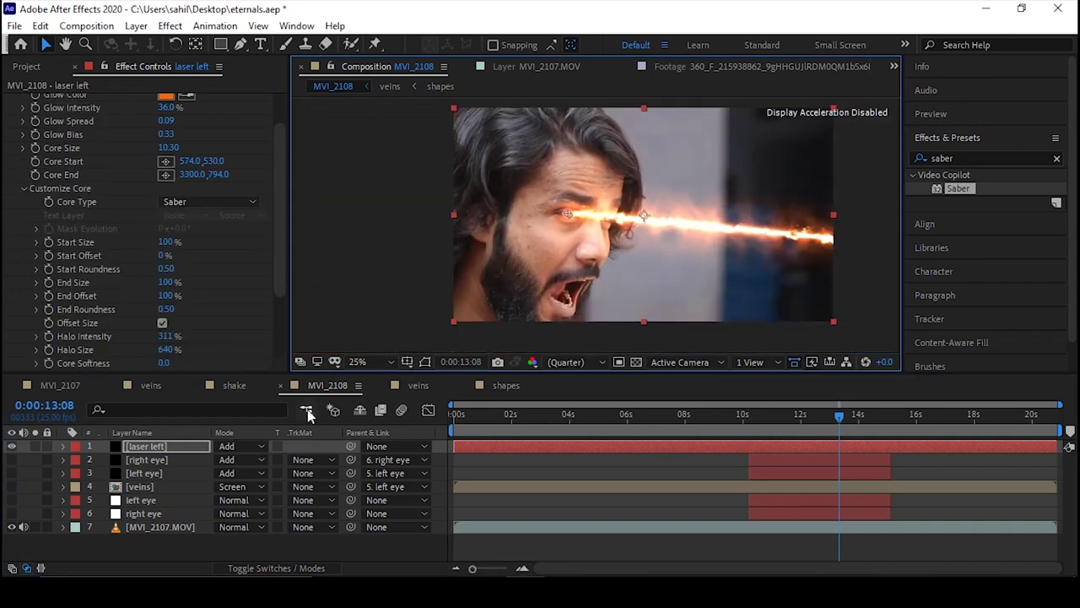
{"action": "scroll", "coordinate": [618, 288], "scroll_direction": "down", "scroll_amount": 1}
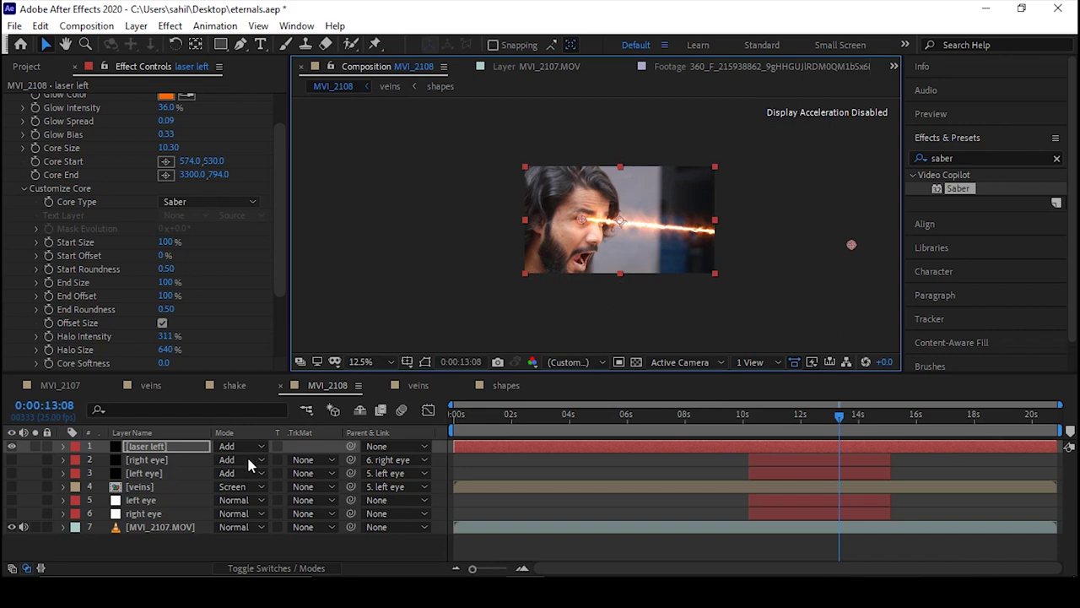
{"action": "left_click_drag", "start_coordinate": [350, 454], "coordinate": [142, 499]}
{"action": "scroll", "coordinate": [490, 275], "scroll_direction": "up", "scroll_amount": 1}
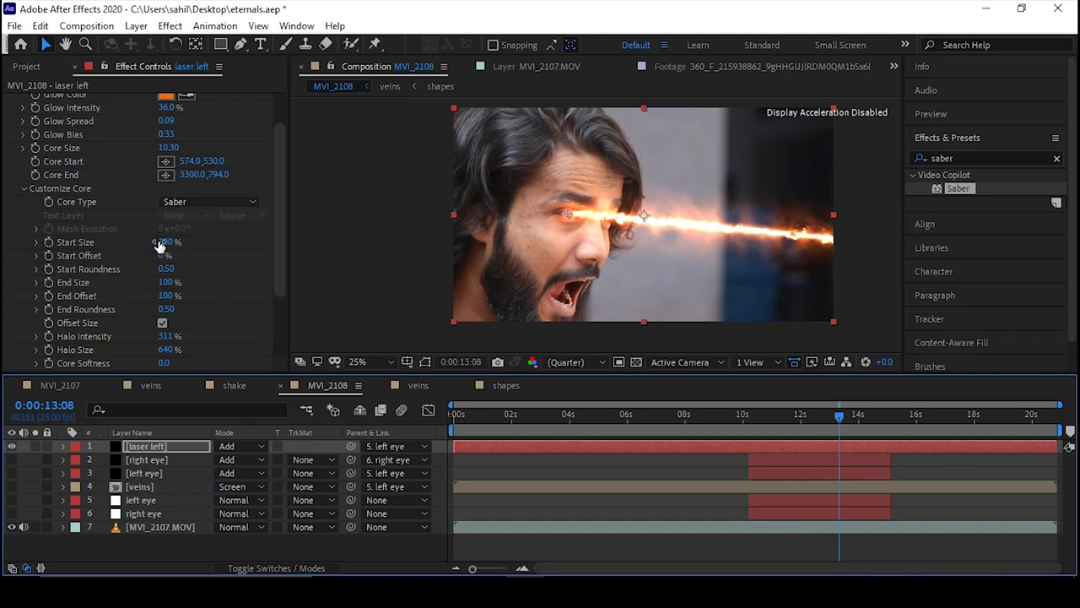
- Adjust the laser's Saber core customization, including its start size, and tune the glow intensity and glow spread
{"action": "left_click_drag", "start_coordinate": [167, 245], "coordinate": [121, 248]}
{"action": "left_click_drag", "start_coordinate": [279, 255], "coordinate": [279, 274]}
{"action": "left_click_drag", "start_coordinate": [166, 254], "coordinate": [305, 261]}
{"action": "left_click_drag", "start_coordinate": [281, 156], "coordinate": [283, 106]}
{"action": "left_click_drag", "start_coordinate": [167, 153], "coordinate": [345, 165]}
{"action": "left_click_drag", "start_coordinate": [168, 166], "coordinate": [113, 189]}
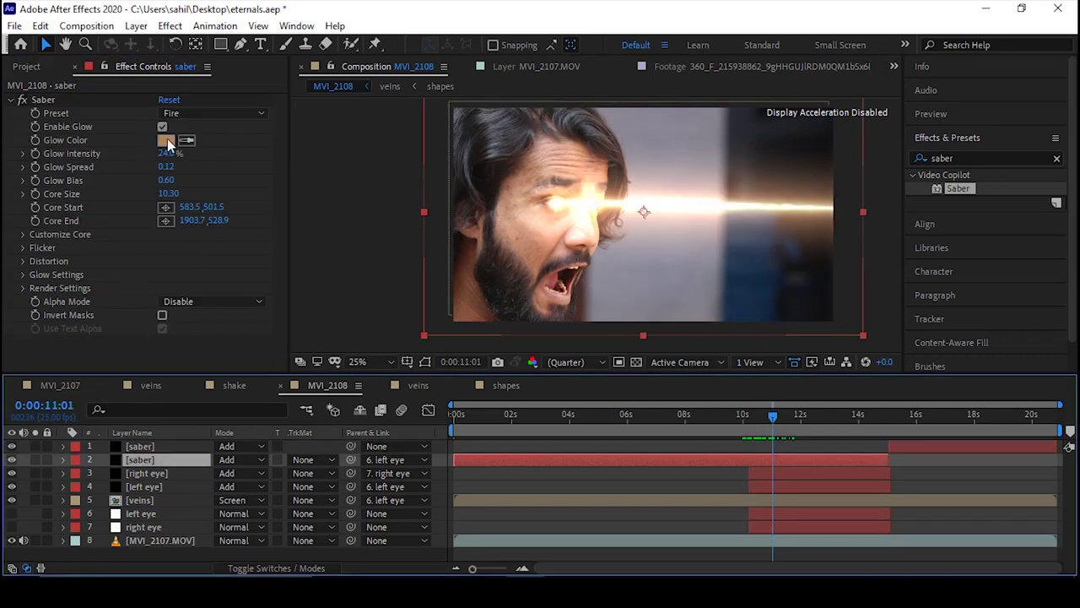
- Try a darker brown glow color, 8C6434, for the saber layer's beam
{"action": "left_click", "coordinate": [165, 141]}
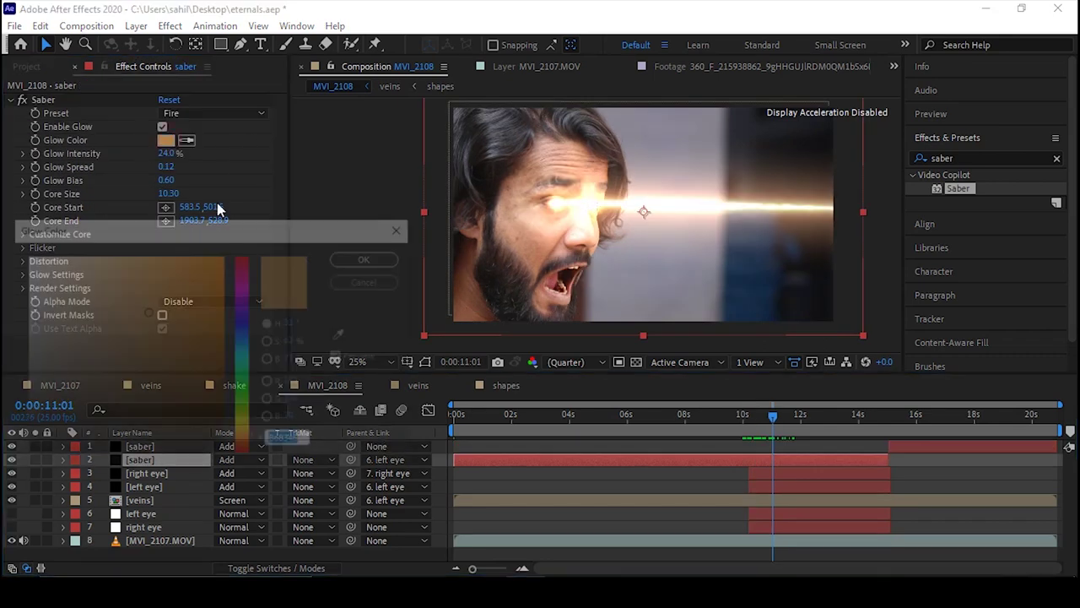
{"action": "mouse_move", "coordinate": [110, 288]}
{"action": "left_mouse_down"}
{"action": "mouse_move", "coordinate": [76, 272]}
{"action": "mouse_move", "coordinate": [61, 323]}
{"action": "mouse_move", "coordinate": [149, 344]}
{"action": "left_mouse_up"}
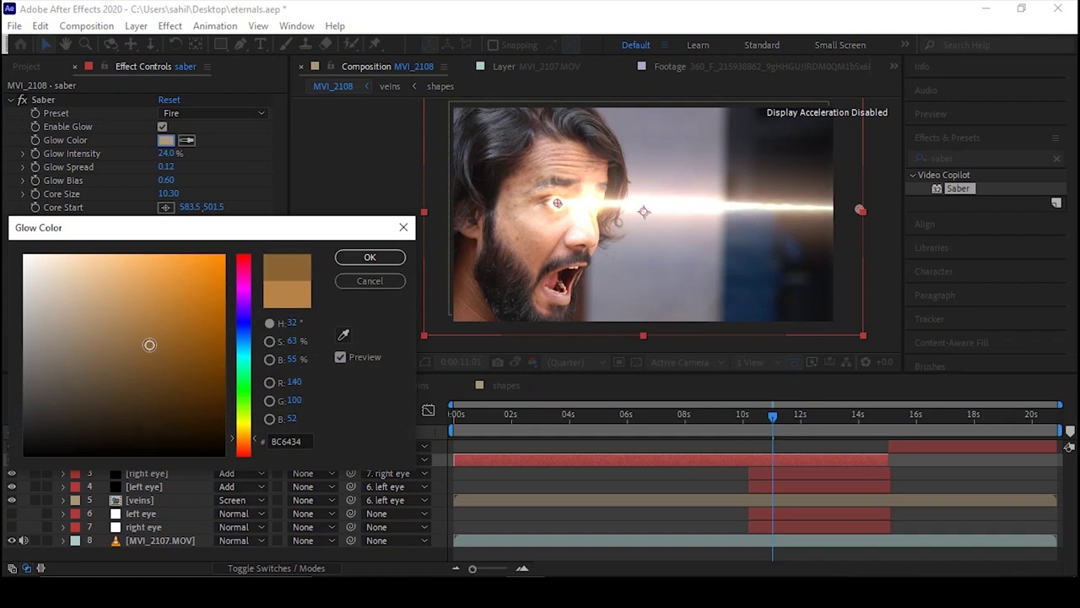
- Isolate the saber layer at 0:00:12:05 and examine its glow distortion and core distortion settings
{"action": "left_click_drag", "start_coordinate": [744, 418], "coordinate": [806, 420]}
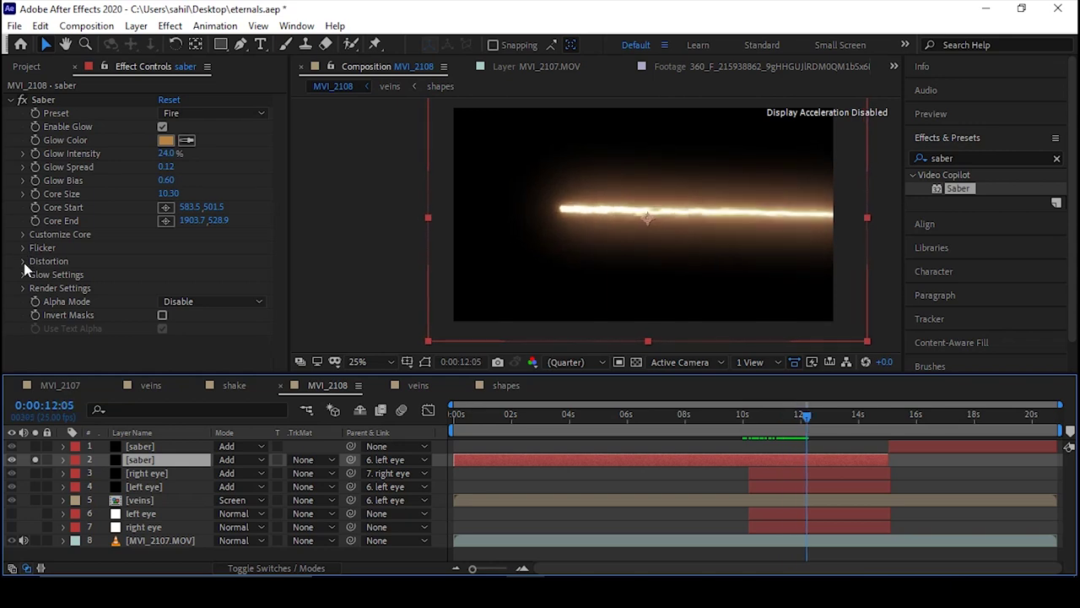
{"action": "left_click", "coordinate": [24, 262]}
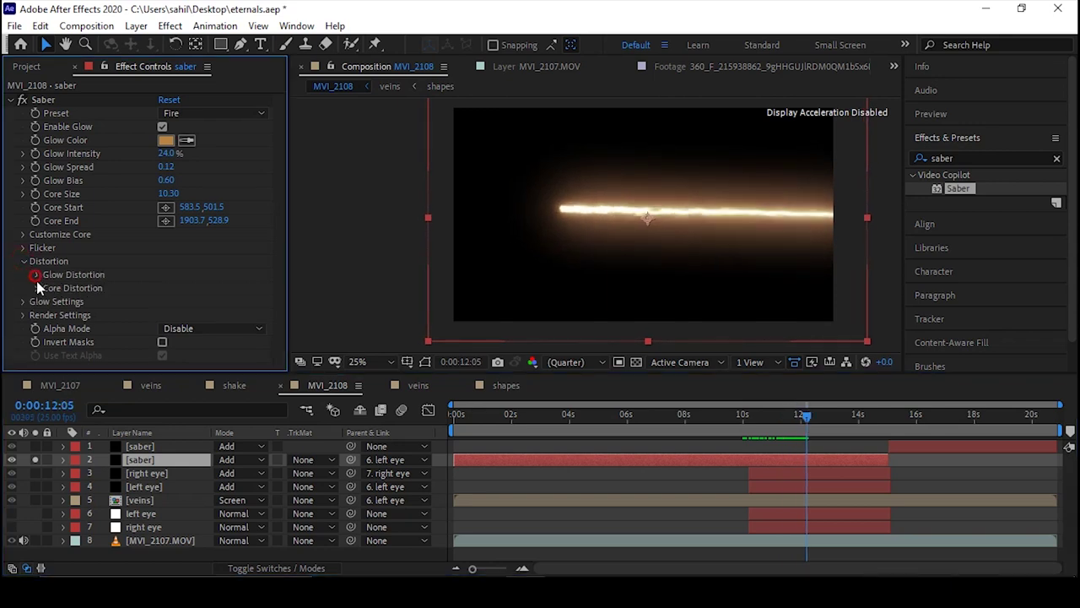
{"action": "left_click", "coordinate": [36, 275]}
{"action": "scroll", "coordinate": [33, 290], "scroll_direction": "down", "scroll_amount": 1}
{"action": "left_click", "coordinate": [36, 340]}
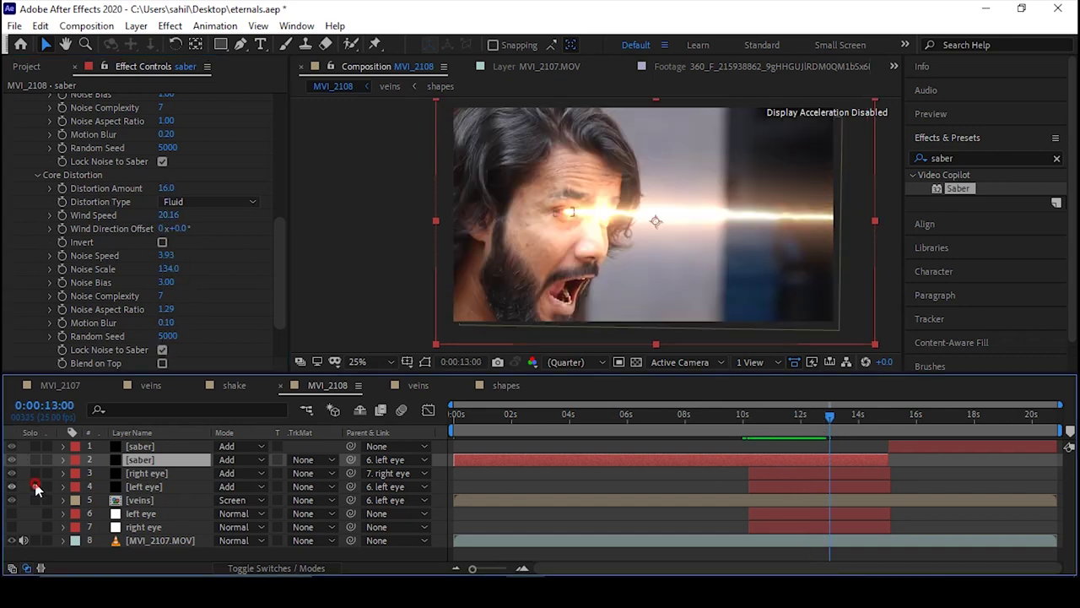
- Solo the left eye, saber and veins layers at 0:00:13:00 to examine the effect elements without the footage
{"action": "left_click", "coordinate": [35, 486]}
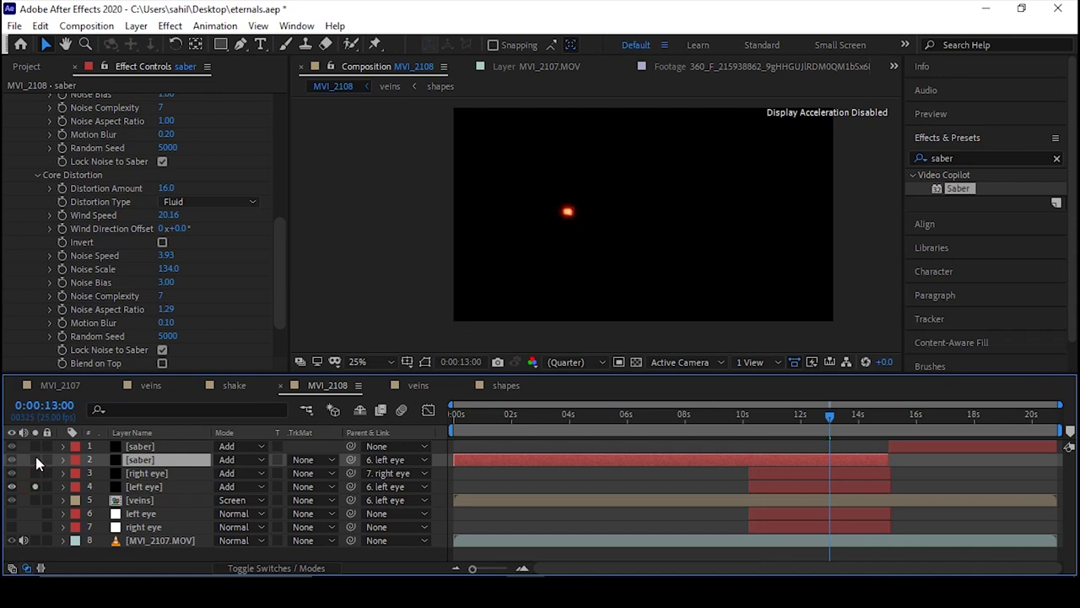
{"action": "left_click", "coordinate": [35, 459]}
{"action": "left_click", "coordinate": [36, 486]}
{"action": "left_click", "coordinate": [35, 499]}
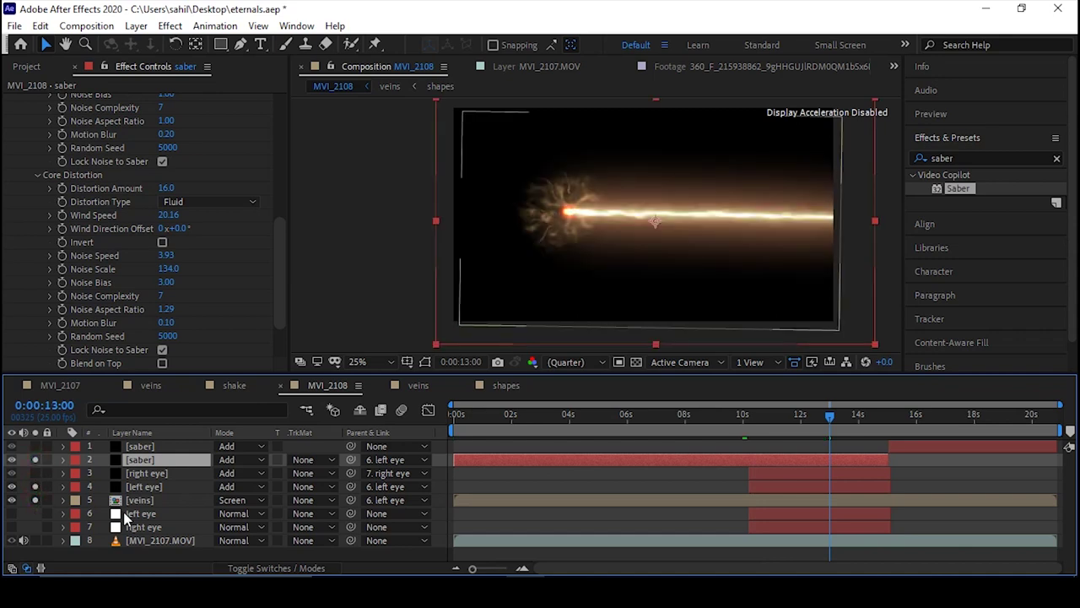
- Preview the full composite from about 0:00:10:02 and examine the beam at the eyes up close
{"action": "left_click", "coordinate": [743, 415]}
{"action": "key", "text": "space"}
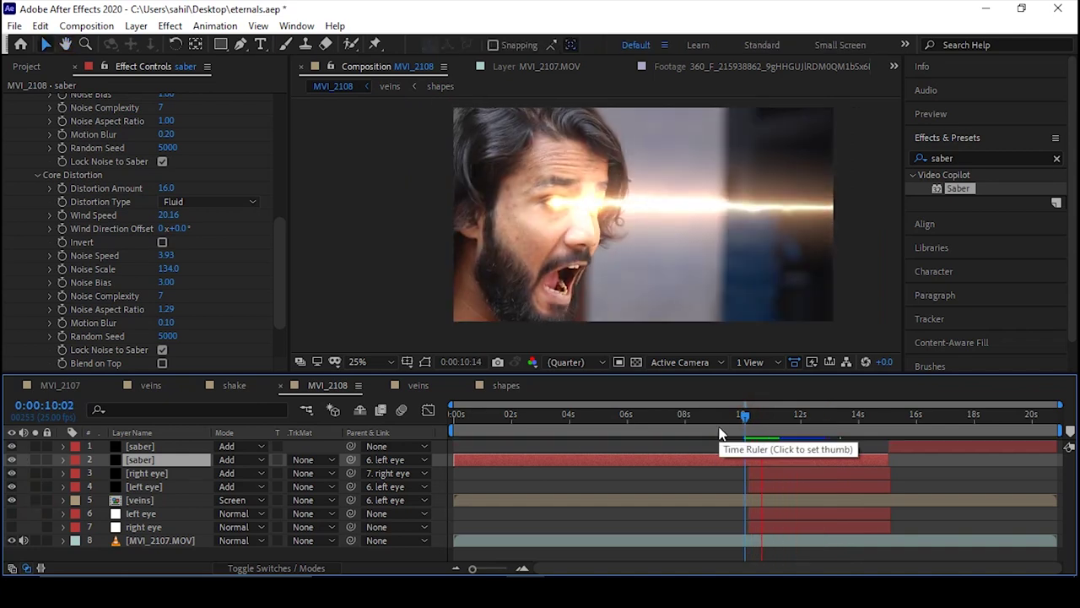
{"action": "scroll", "coordinate": [566, 231], "scroll_direction": "up", "scroll_amount": 2}
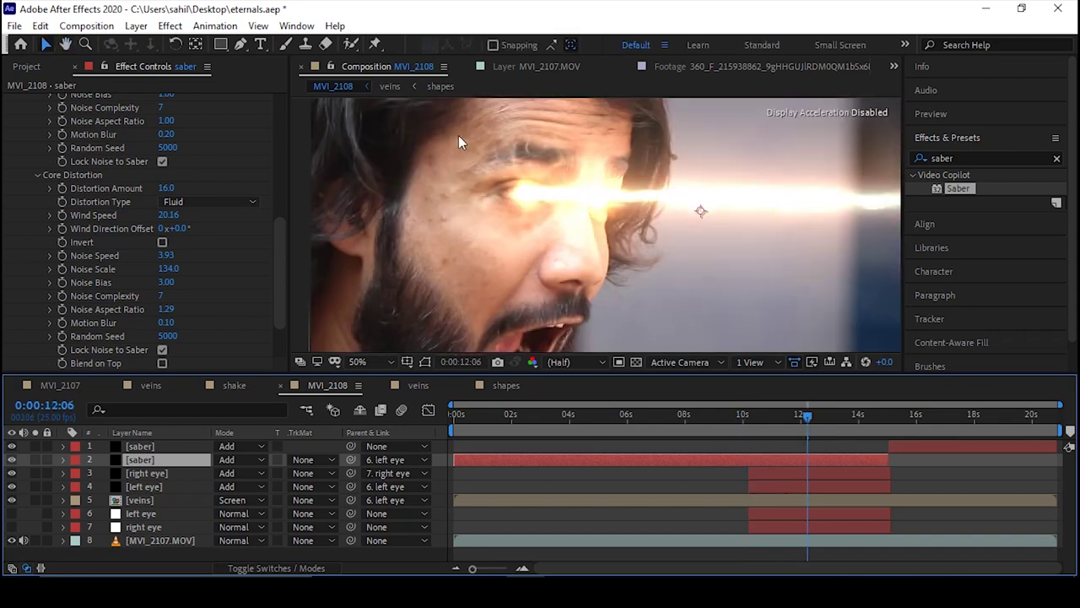
{"action": "scroll", "coordinate": [490, 290], "scroll_direction": "down", "scroll_amount": 2}
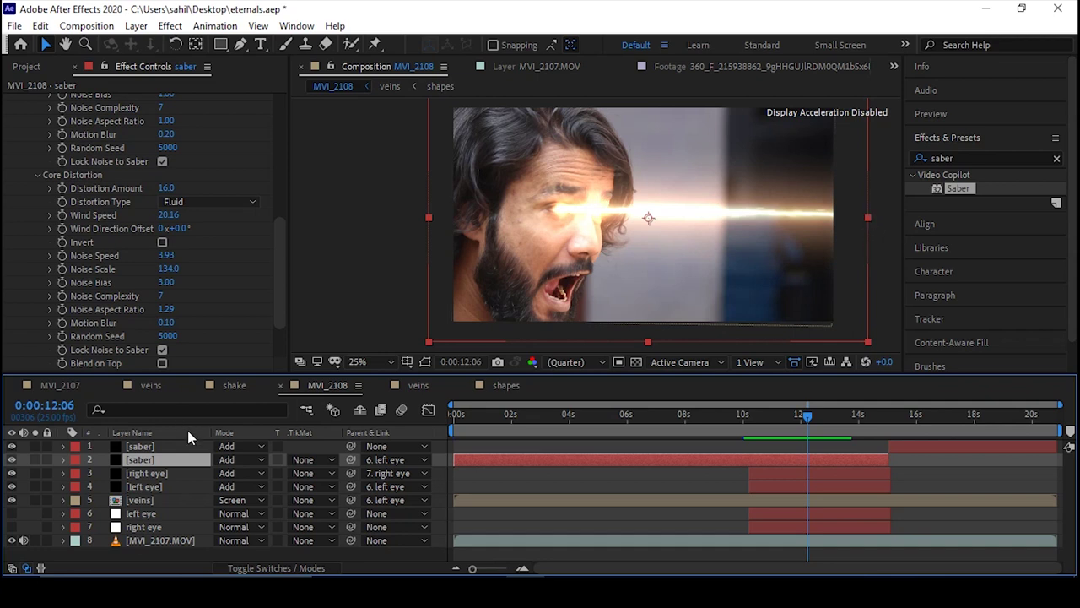
- Try a slightly smaller scale for the saber layer that is parented to the left eye null
{"action": "key", "text": "s"}
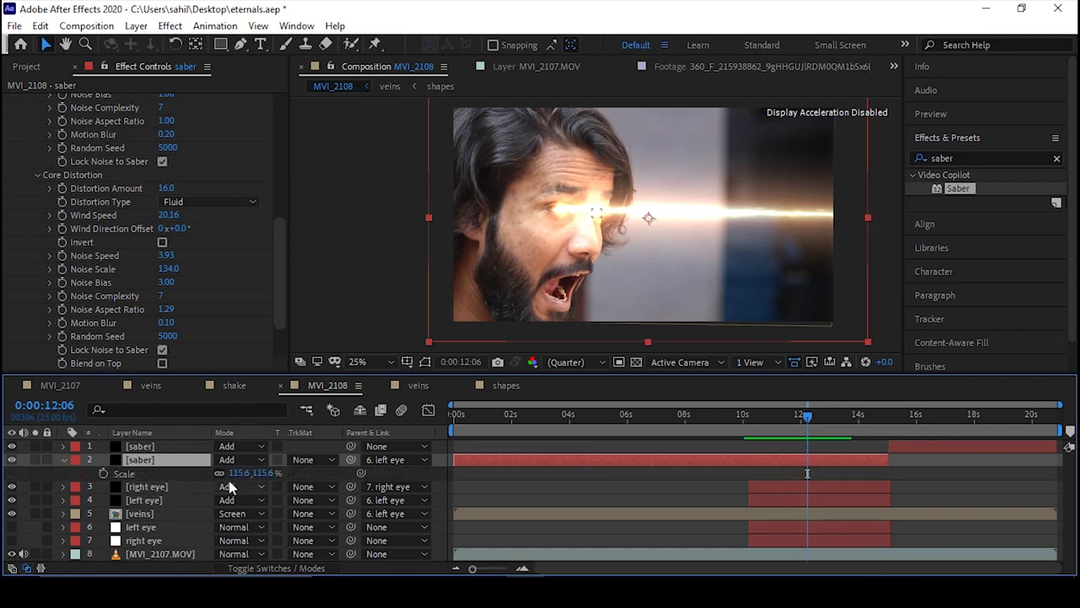
{"action": "left_click_drag", "start_coordinate": [253, 472], "coordinate": [243, 473]}
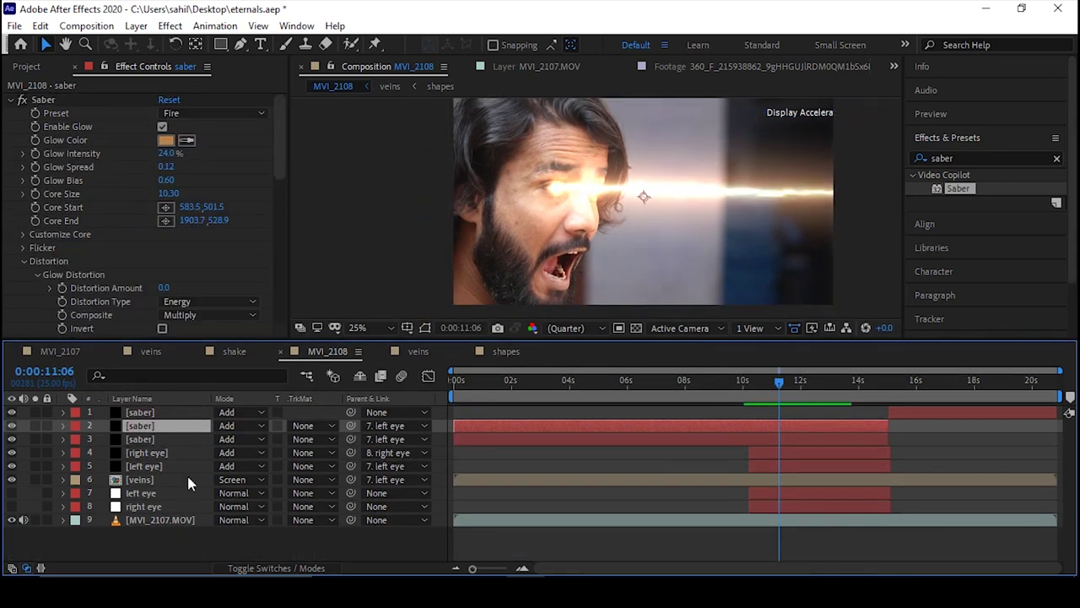
- Move the duplicated saber layer to the top of the layer stack and solo it
{"action": "left_click_drag", "start_coordinate": [141, 425], "coordinate": [142, 411]}
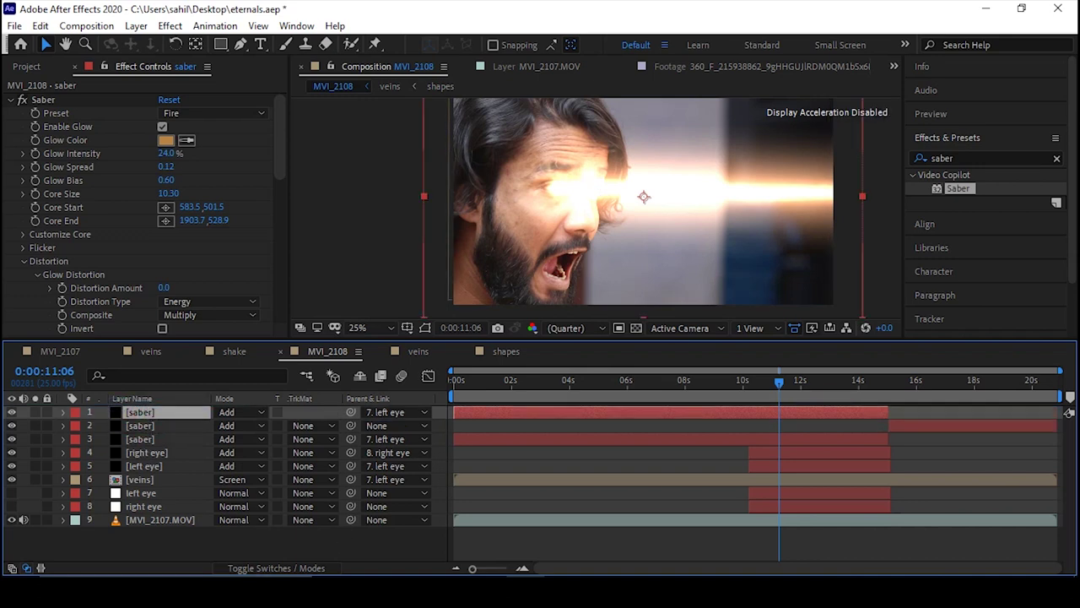
{"action": "left_click", "coordinate": [221, 547]}
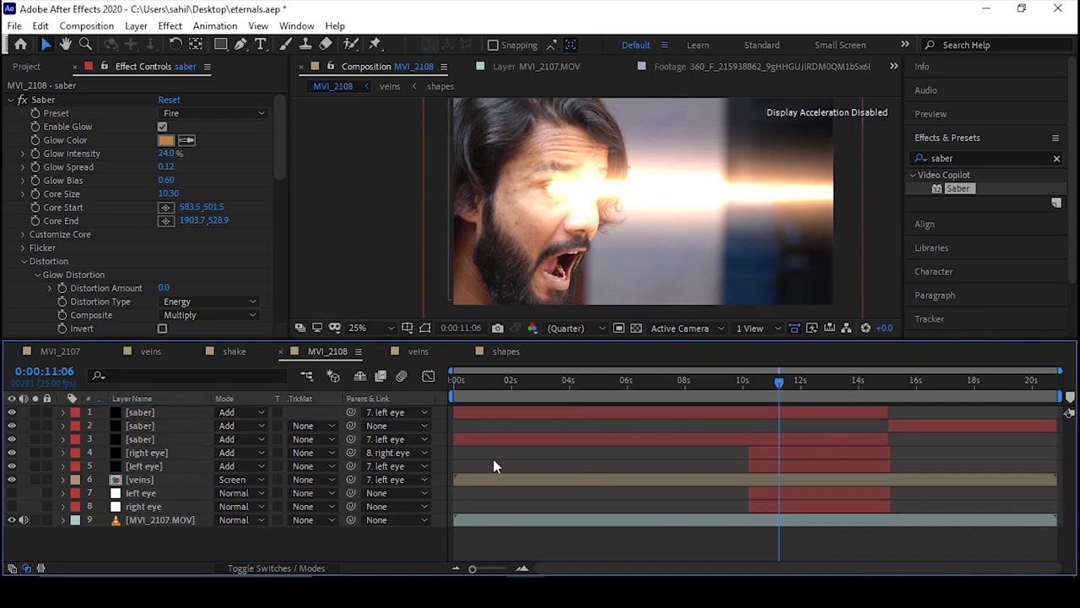
{"action": "left_click_drag", "start_coordinate": [715, 339], "coordinate": [717, 358]}
{"action": "left_click", "coordinate": [61, 430]}
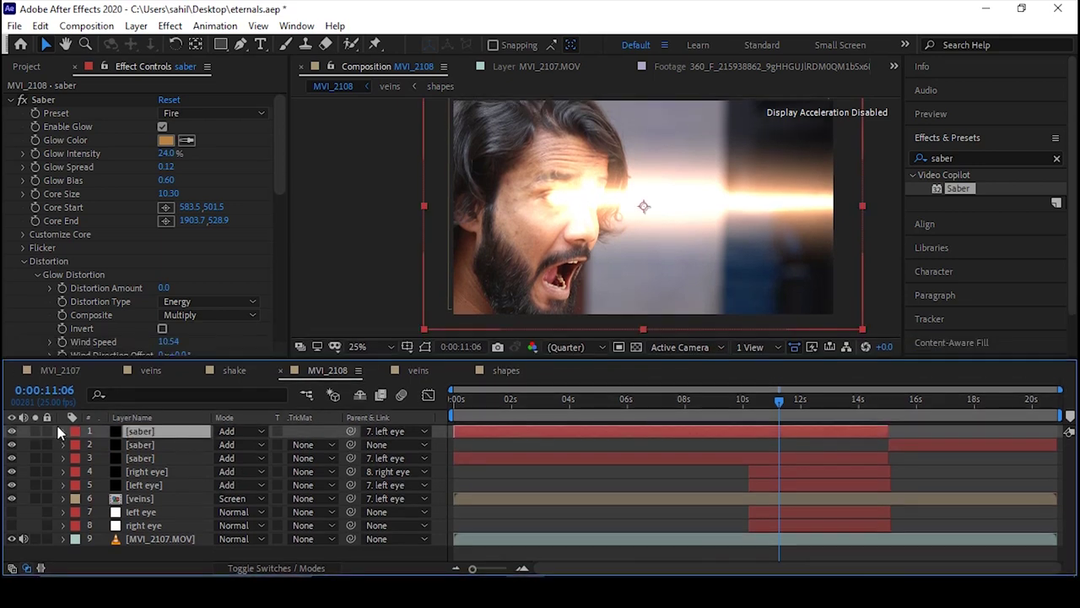
{"action": "left_click", "coordinate": [35, 431]}
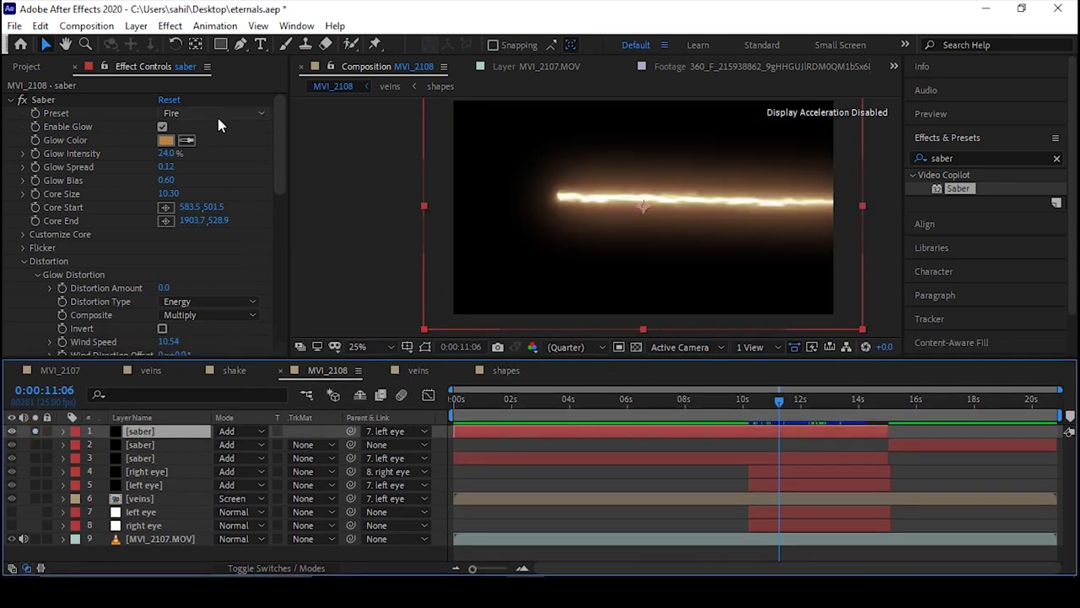
- Choose the Tractor Beam preset for the duplicated saber layer
{"action": "left_click", "coordinate": [218, 118]}
{"action": "scroll", "coordinate": [270, 338], "scroll_direction": "down", "scroll_amount": 4}
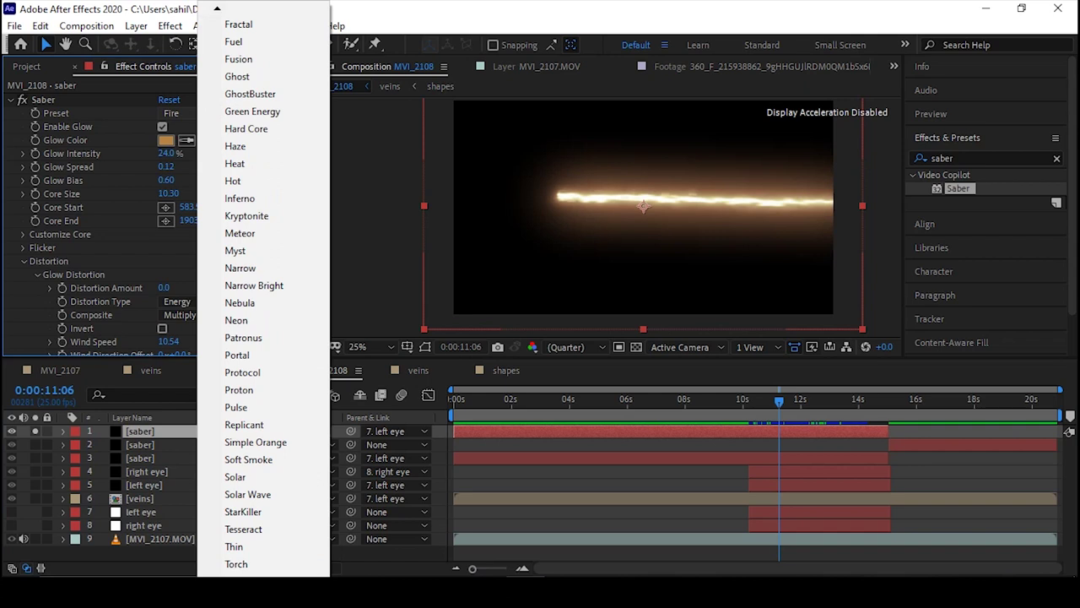
{"action": "scroll", "coordinate": [253, 506], "scroll_direction": "down", "scroll_amount": 1}
{"action": "left_click", "coordinate": [249, 564]}
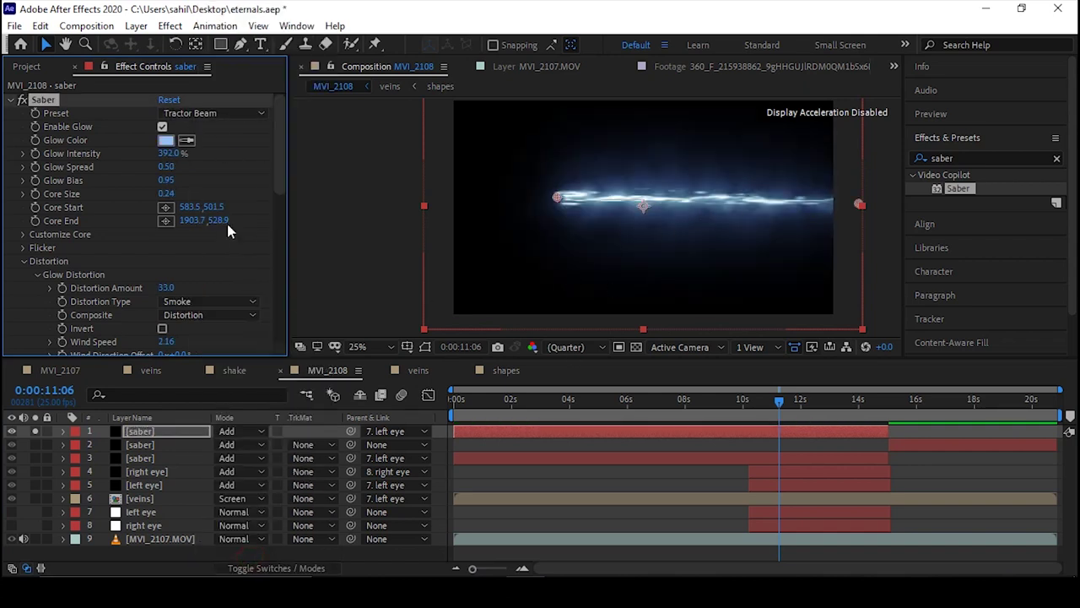
- Set the core's start size to 0%, start offset 11%, start roundness 0.47, end size 163% and end offset 99%, with Offset Size disabled
{"action": "scroll", "coordinate": [160, 265], "scroll_direction": "down", "scroll_amount": 4}
{"action": "scroll", "coordinate": [135, 248], "scroll_direction": "up", "scroll_amount": 1}
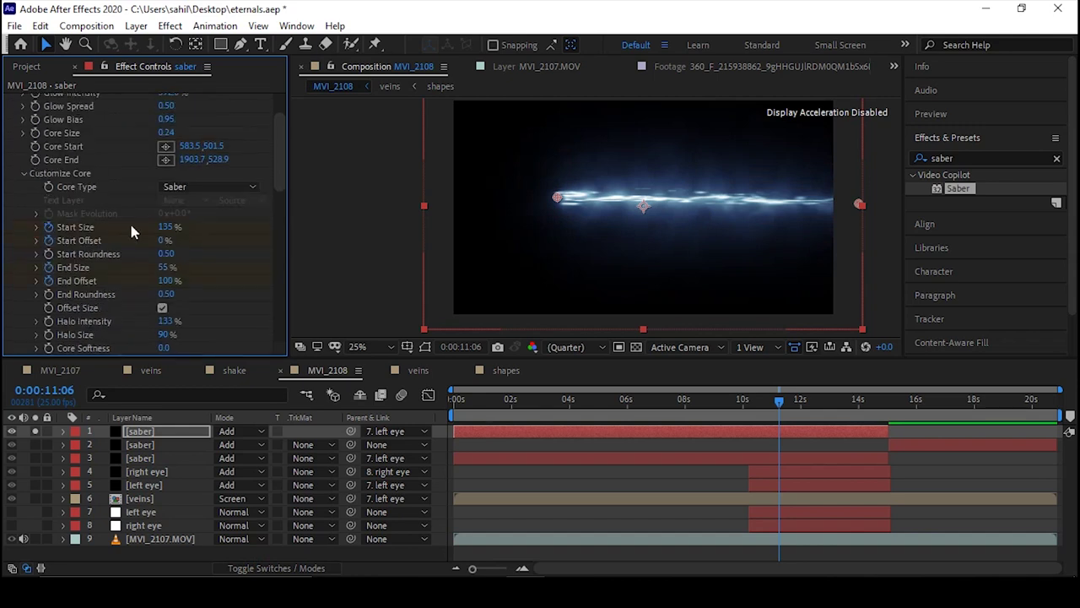
{"action": "left_click_drag", "start_coordinate": [163, 241], "coordinate": [288, 269]}
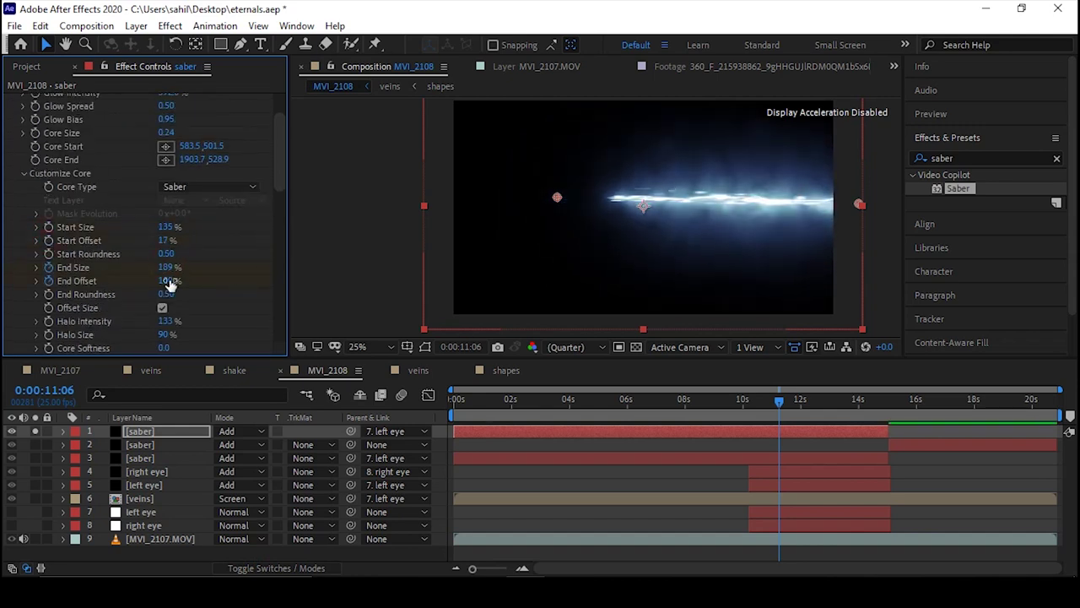
{"action": "left_click_drag", "start_coordinate": [166, 227], "coordinate": [149, 278]}
{"action": "left_click", "coordinate": [48, 281]}
{"action": "left_click_drag", "start_coordinate": [278, 172], "coordinate": [277, 194]}
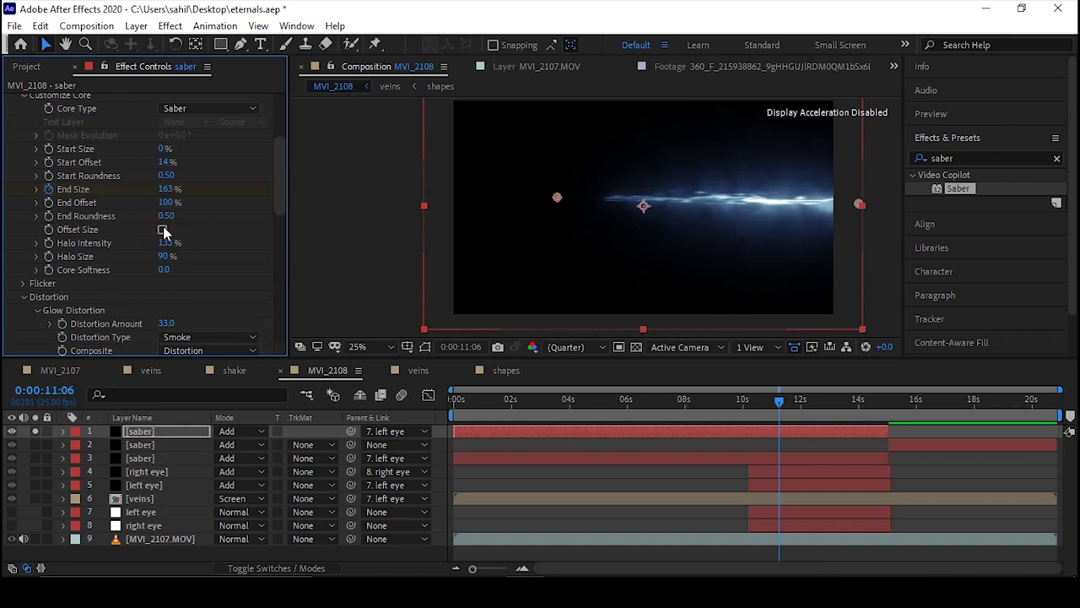
{"action": "mouse_move", "coordinate": [168, 201]}
{"action": "left_mouse_down"}
{"action": "mouse_move", "coordinate": [152, 203]}
{"action": "mouse_move", "coordinate": [167, 202]}
{"action": "left_mouse_up"}
{"action": "mouse_move", "coordinate": [166, 176]}
{"action": "left_mouse_down"}
{"action": "mouse_move", "coordinate": [177, 164]}
{"action": "mouse_move", "coordinate": [160, 161]}
{"action": "left_mouse_up"}
- Set the Saber glow distortion amount to 0 and its wind speed to 2.85
{"action": "scroll", "coordinate": [229, 202], "scroll_direction": "down", "scroll_amount": 6}
{"action": "left_click_drag", "start_coordinate": [172, 258], "coordinate": [141, 257]}
{"action": "left_click", "coordinate": [219, 252]}
{"action": "left_click_drag", "start_coordinate": [166, 164], "coordinate": [224, 164]}
{"action": "scroll", "coordinate": [194, 160], "scroll_direction": "up", "scroll_amount": 1}
{"action": "left_click_drag", "start_coordinate": [166, 145], "coordinate": [75, 167]}
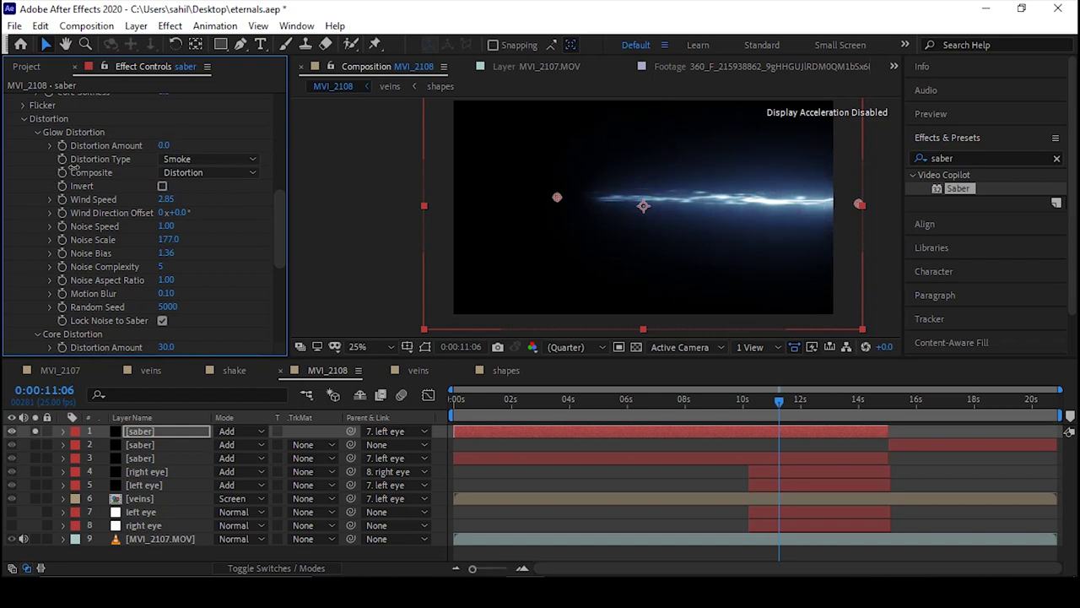
- Raise the core distortion amount to 75, increase its motion blur to 1.20, and turn off Blend on Top
{"action": "scroll", "coordinate": [244, 241], "scroll_direction": "down", "scroll_amount": 4}
{"action": "left_click_drag", "start_coordinate": [166, 168], "coordinate": [206, 173]}
{"action": "left_click_drag", "start_coordinate": [168, 303], "coordinate": [239, 317]}
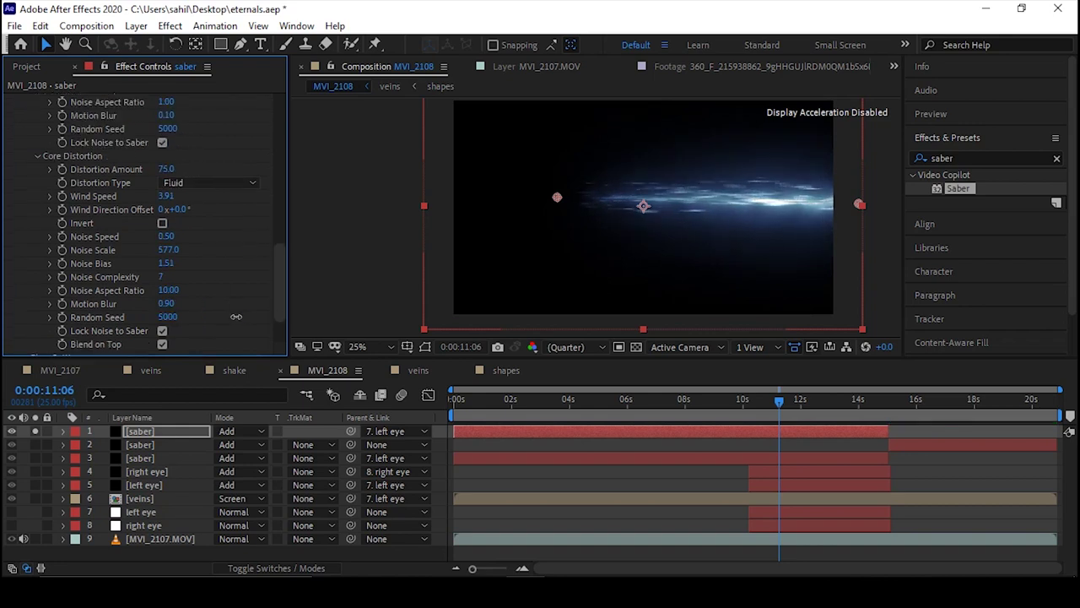
{"action": "left_click_drag", "start_coordinate": [162, 303], "coordinate": [169, 302]}
{"action": "left_click", "coordinate": [162, 343]}
- Refine the core distortion with an amount of 59 and a noise bias of 1.17
{"action": "scroll", "coordinate": [200, 353], "scroll_direction": "down", "scroll_amount": 3}
{"action": "scroll", "coordinate": [200, 353], "scroll_direction": "up", "scroll_amount": 2}
{"action": "left_click_drag", "start_coordinate": [253, 166], "coordinate": [205, 168]}
{"action": "left_click_drag", "start_coordinate": [158, 142], "coordinate": [143, 142]}
{"action": "left_click_drag", "start_coordinate": [166, 210], "coordinate": [146, 244]}
{"action": "scroll", "coordinate": [146, 245], "scroll_direction": "down", "scroll_amount": 2}
{"action": "scroll", "coordinate": [257, 247], "scroll_direction": "up", "scroll_amount": 8}
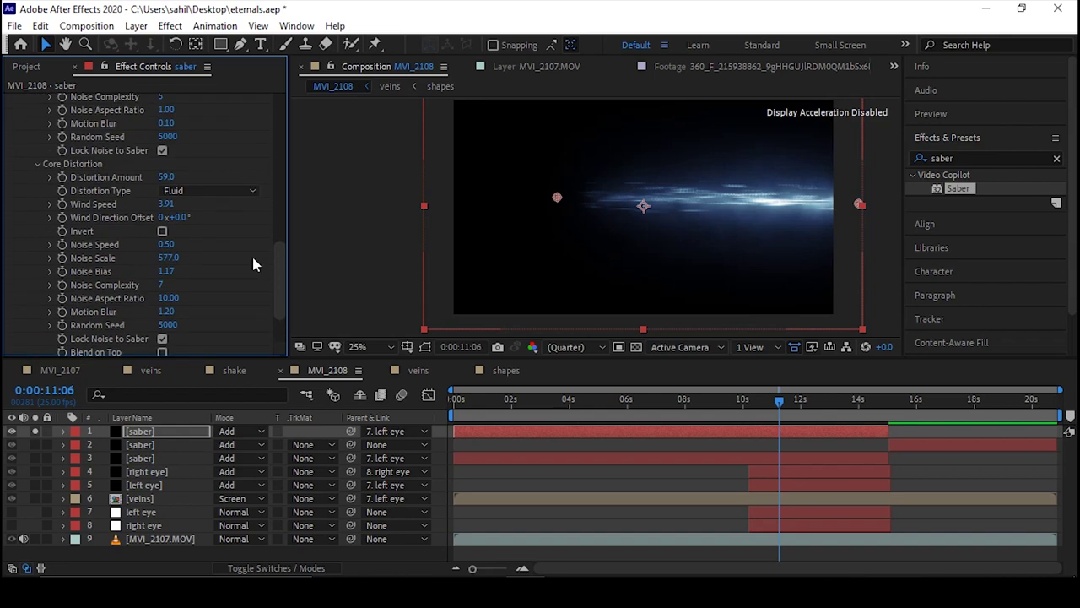
- Change the duplicated saber's glow color to a fiery orange-red
{"action": "scroll", "coordinate": [253, 258], "scroll_direction": "up", "scroll_amount": 10}
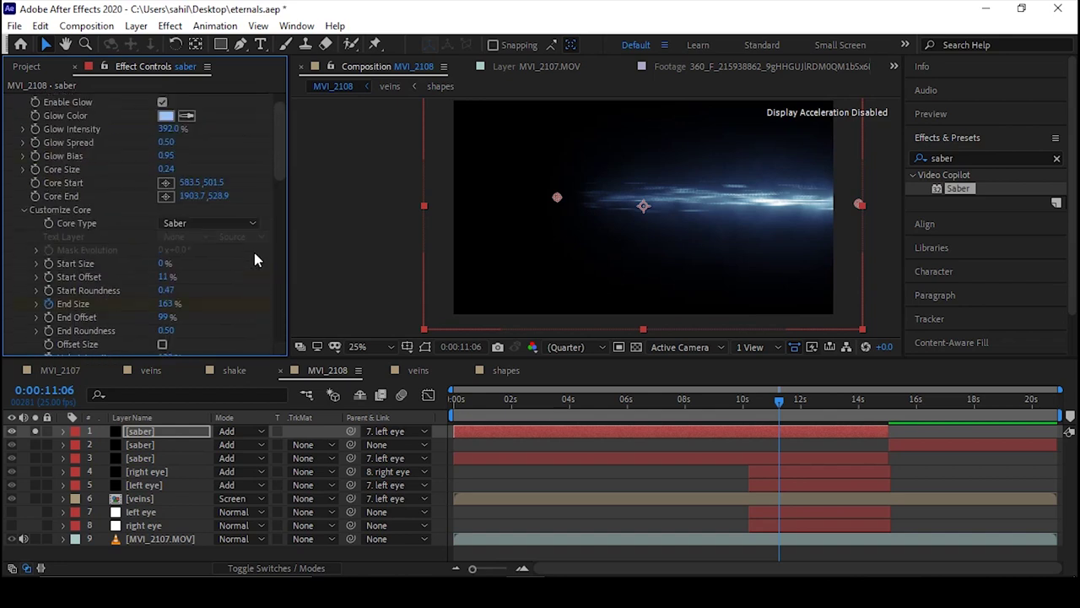
{"action": "left_click", "coordinate": [166, 119]}
{"action": "mouse_move", "coordinate": [245, 437]}
{"action": "left_mouse_down"}
{"action": "mouse_move", "coordinate": [251, 432]}
{"action": "mouse_move", "coordinate": [257, 454]}
{"action": "left_mouse_up"}
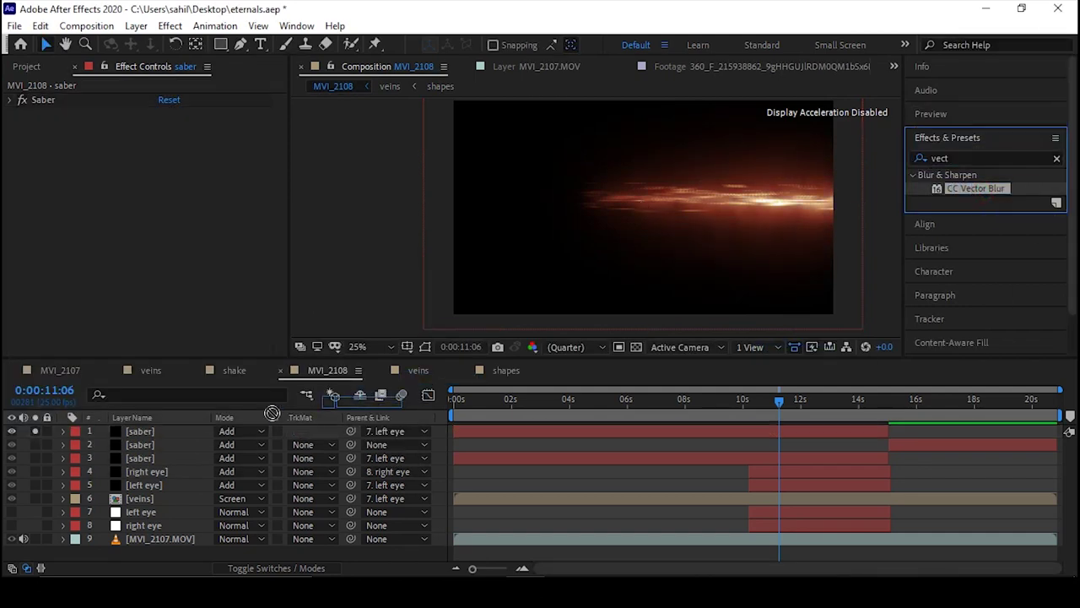
- Find the CC Vector Blur effect and apply it to the duplicated saber layer
{"action": "left_click", "coordinate": [188, 431]}
{"action": "key", "text": "Return"}
{"action": "left_click_drag", "start_coordinate": [188, 431], "coordinate": [187, 432]}
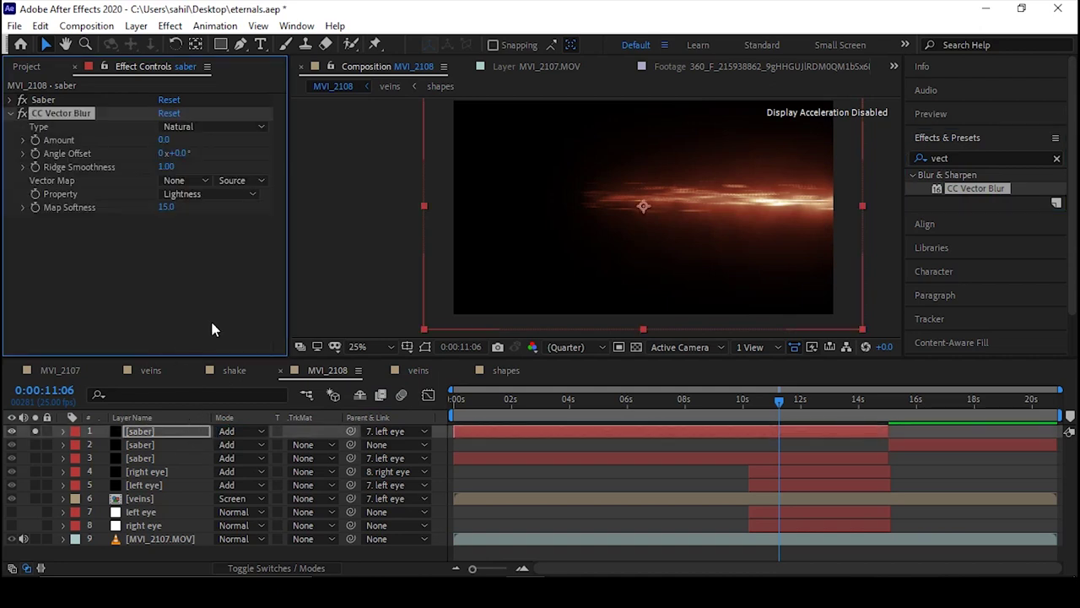
- Add a 90° Directional Blur with a blur length of 2.5 to the duplicated saber, ordered above CC Vector Blur
{"action": "left_click_drag", "start_coordinate": [165, 278], "coordinate": [189, 278]}
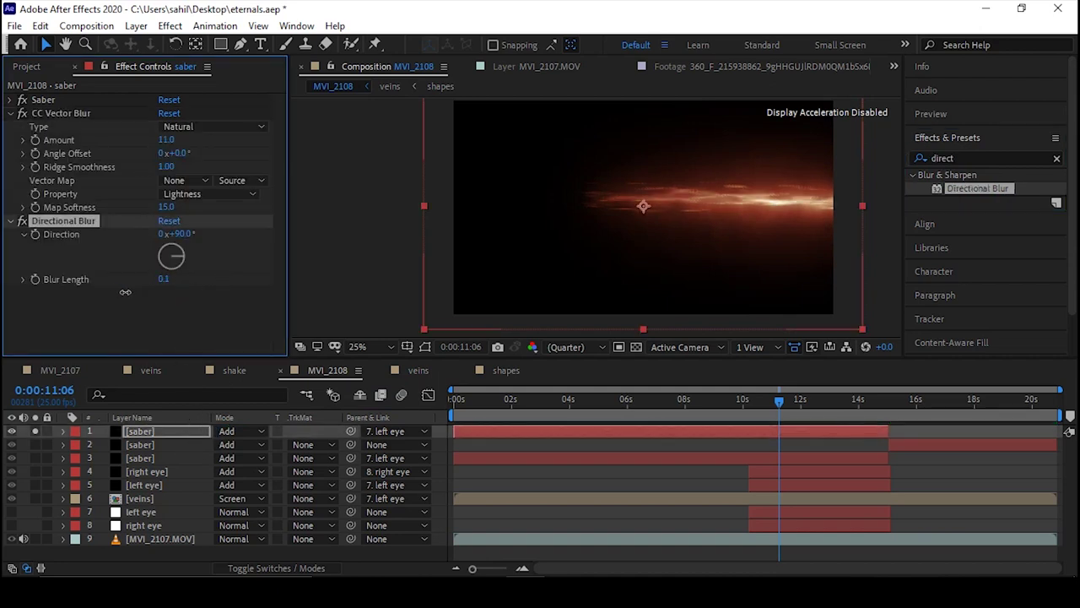
{"action": "left_click_drag", "start_coordinate": [85, 215], "coordinate": [86, 116]}
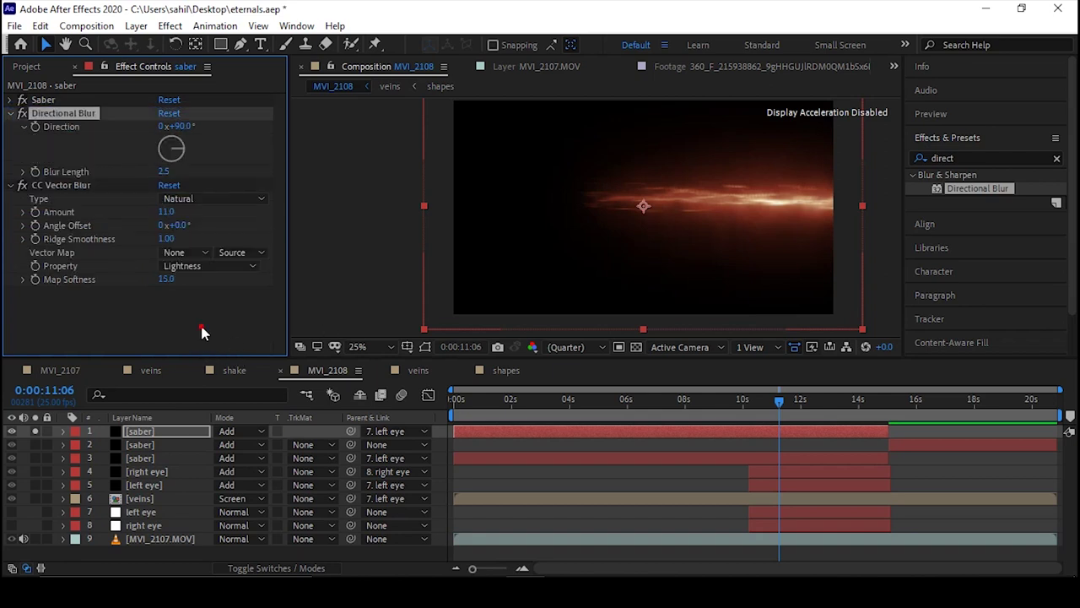
{"action": "left_click", "coordinate": [201, 328]}
- Raise the Directional Blur length to 6.5, lower the CC Vector Blur amount to about -1.0, and preview the beam
{"action": "left_click_drag", "start_coordinate": [179, 130], "coordinate": [225, 136]}
{"action": "mouse_move", "coordinate": [168, 212]}
{"action": "left_mouse_down"}
{"action": "mouse_move", "coordinate": [79, 221]}
{"action": "mouse_move", "coordinate": [181, 214]}
{"action": "mouse_move", "coordinate": [157, 212]}
{"action": "left_mouse_up"}
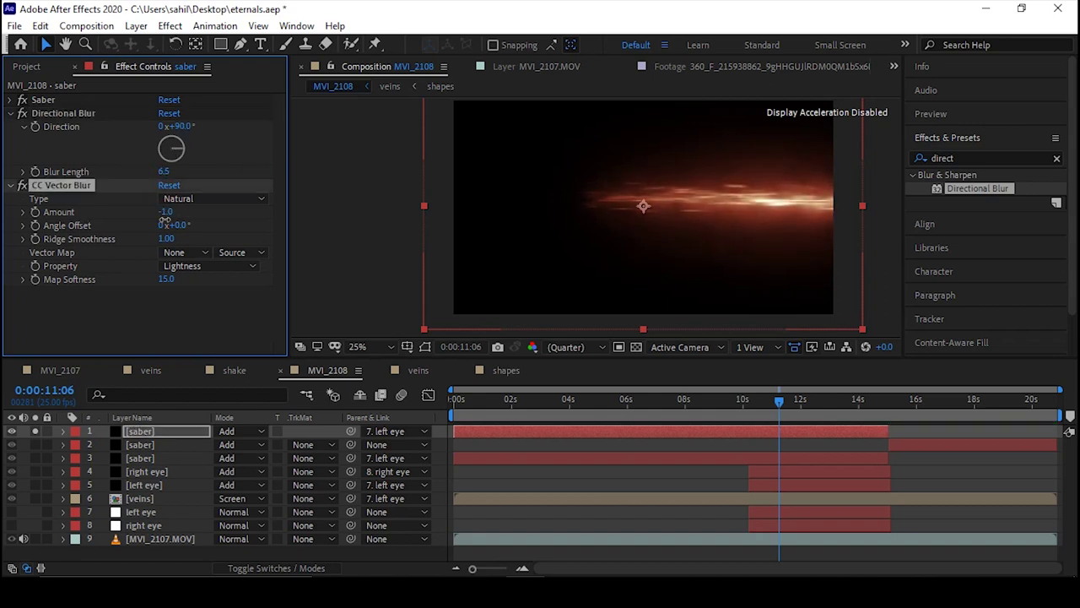
{"action": "left_click", "coordinate": [201, 312]}
{"action": "key", "text": "space"}
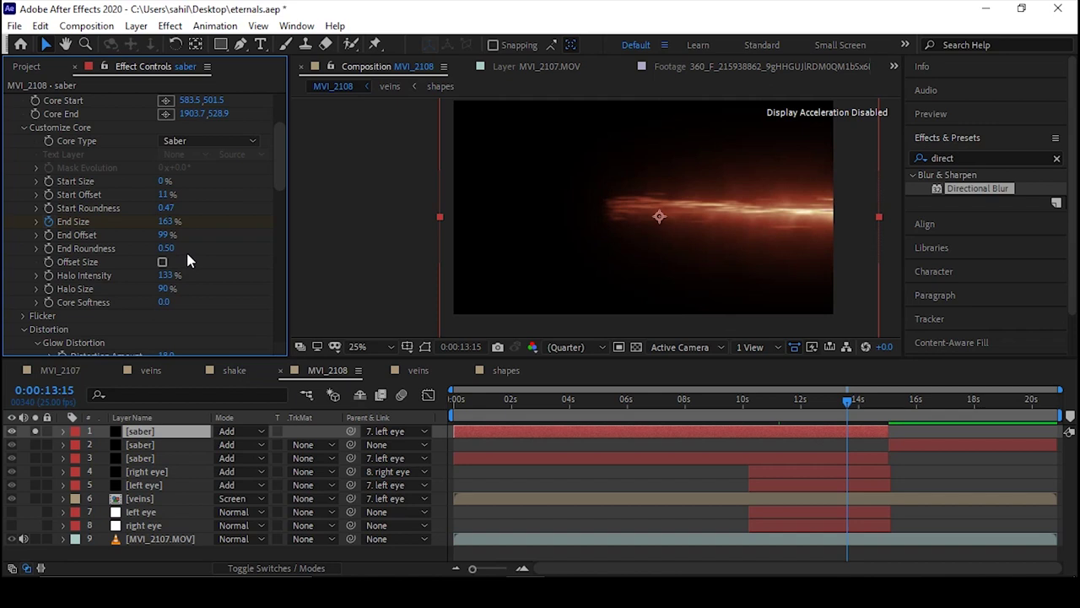
- Set the saber's core distortion to wind speed 12.90, noise speed 5.00 and noise scale 596, and preview from about 0:00:10:07
{"action": "scroll", "coordinate": [186, 253], "scroll_direction": "down", "scroll_amount": 4}
{"action": "left_click_drag", "start_coordinate": [164, 232], "coordinate": [595, 253]}
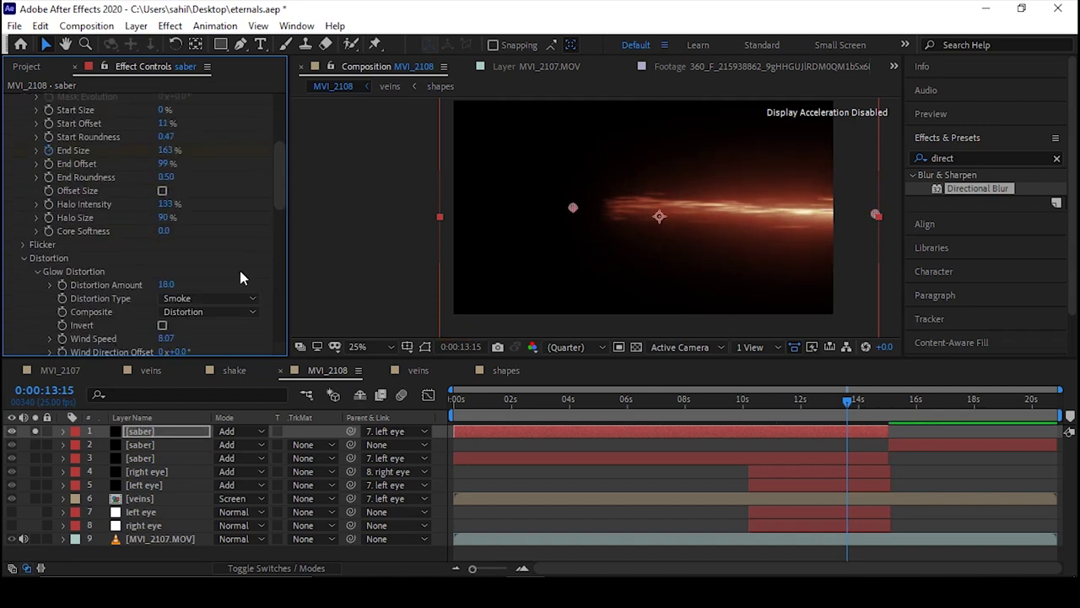
{"action": "scroll", "coordinate": [62, 228], "scroll_direction": "up", "scroll_amount": 2}
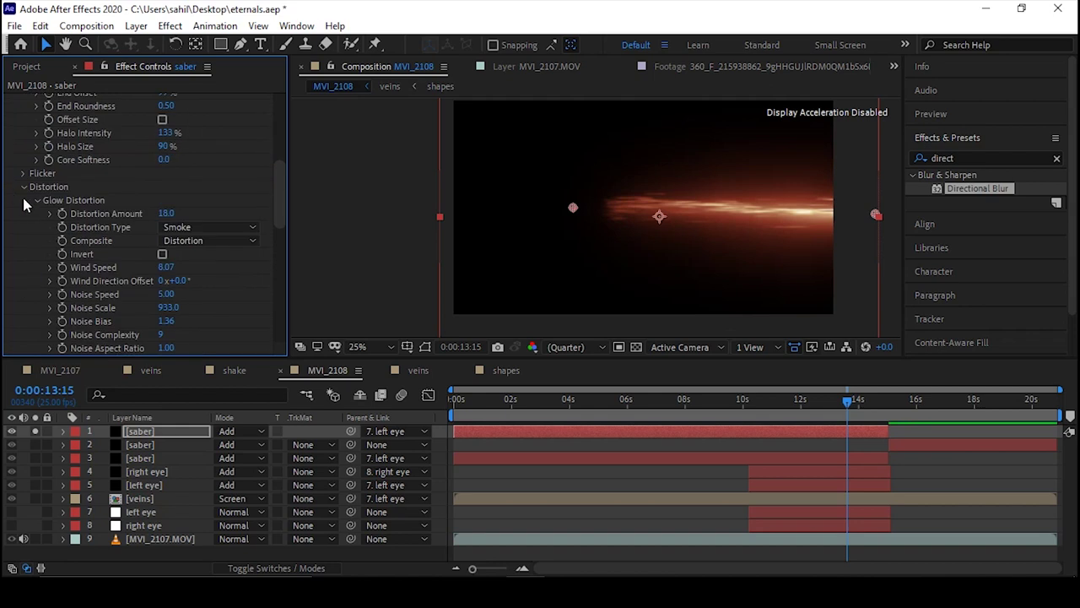
{"action": "left_click", "coordinate": [36, 202]}
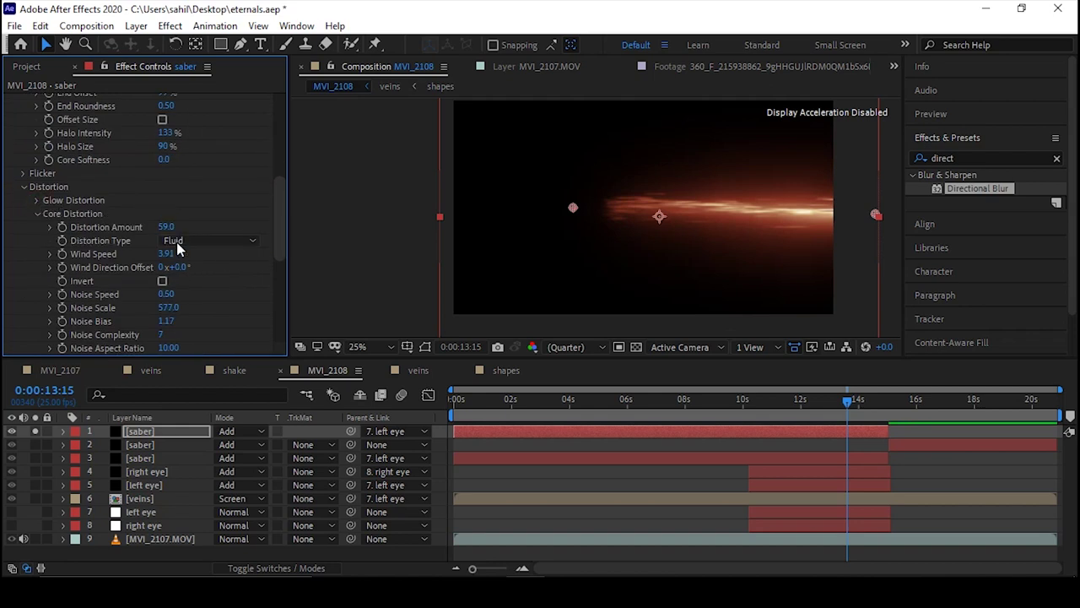
{"action": "left_click_drag", "start_coordinate": [419, 297], "coordinate": [688, 300]}
{"action": "left_click_drag", "start_coordinate": [166, 254], "coordinate": [672, 260]}
{"action": "left_click_drag", "start_coordinate": [167, 294], "coordinate": [60, 335]}
{"action": "scroll", "coordinate": [139, 295], "scroll_direction": "down", "scroll_amount": 1}
{"action": "key", "text": "space"}
{"action": "left_click", "coordinate": [752, 411]}
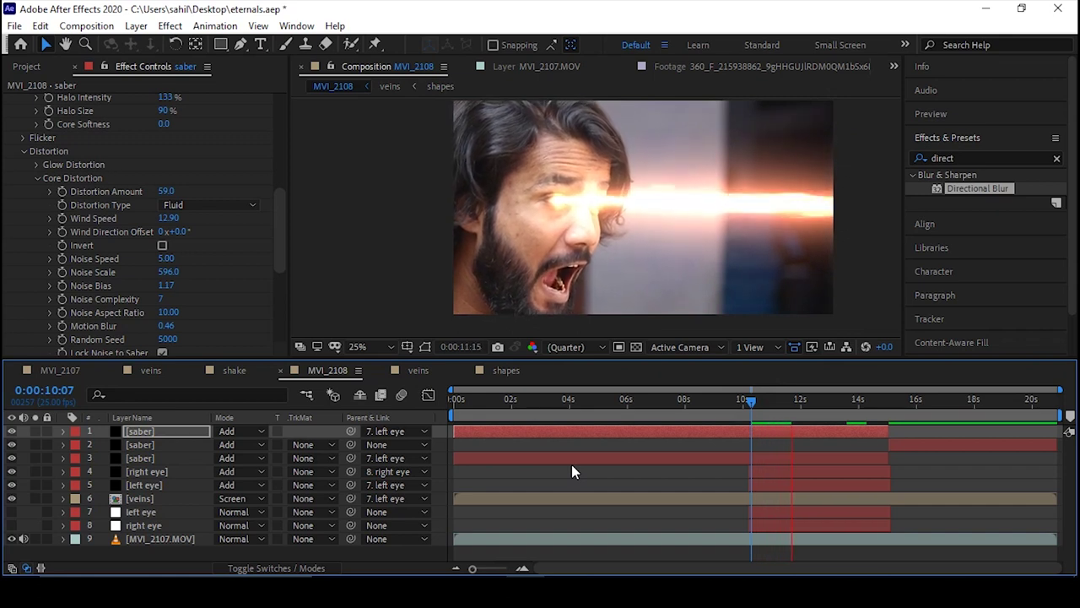
- Solo the original beam with the duplicated saber, squash the duplicate vertically to line up with the original, and preview the result
{"action": "left_click", "coordinate": [36, 444]}
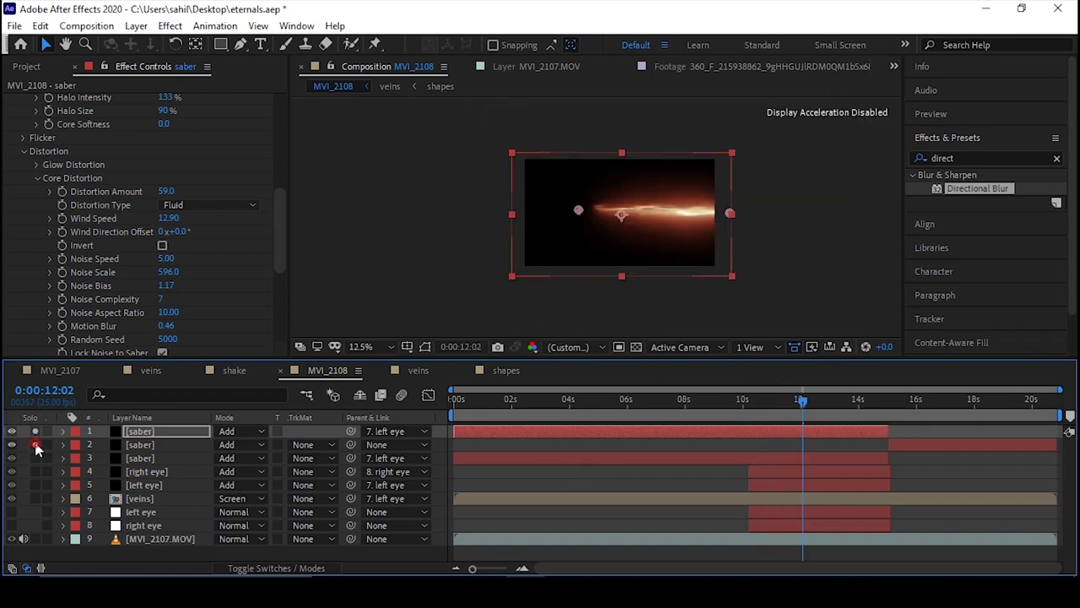
{"action": "left_click", "coordinate": [35, 459]}
{"action": "scroll", "coordinate": [552, 327], "scroll_direction": "up", "scroll_amount": 1}
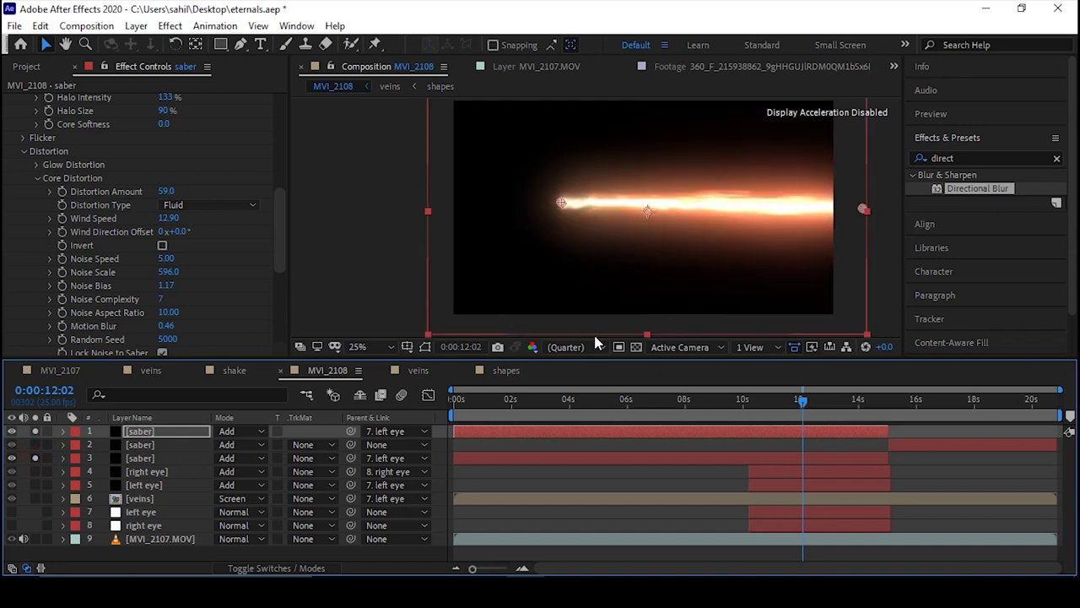
{"action": "scroll", "coordinate": [602, 317], "scroll_direction": "down", "scroll_amount": 1}
{"action": "left_click_drag", "start_coordinate": [622, 279], "coordinate": [645, 233]}
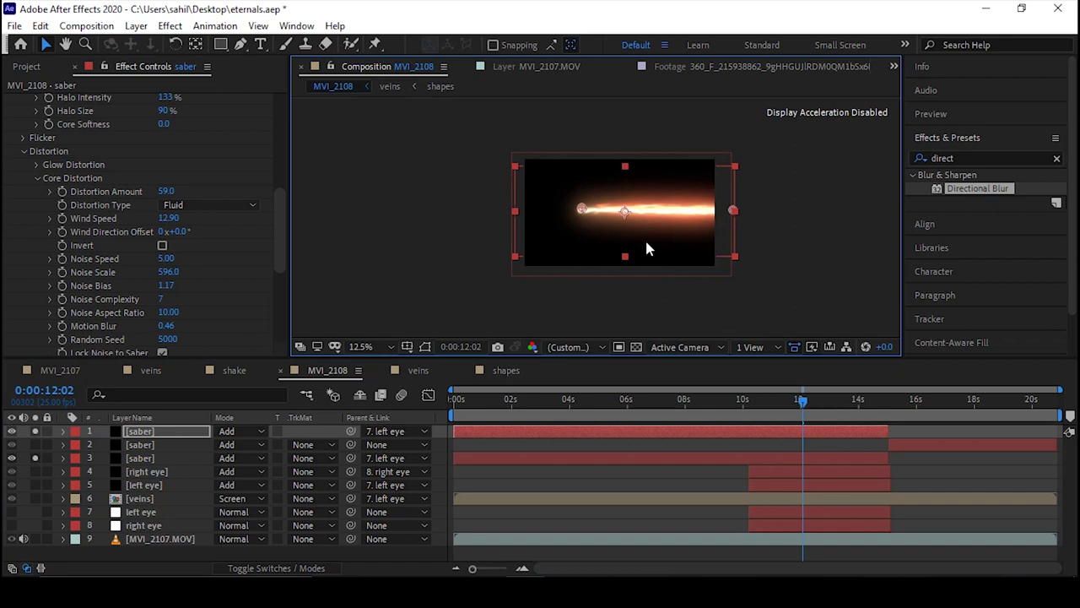
{"action": "key", "text": "space"}
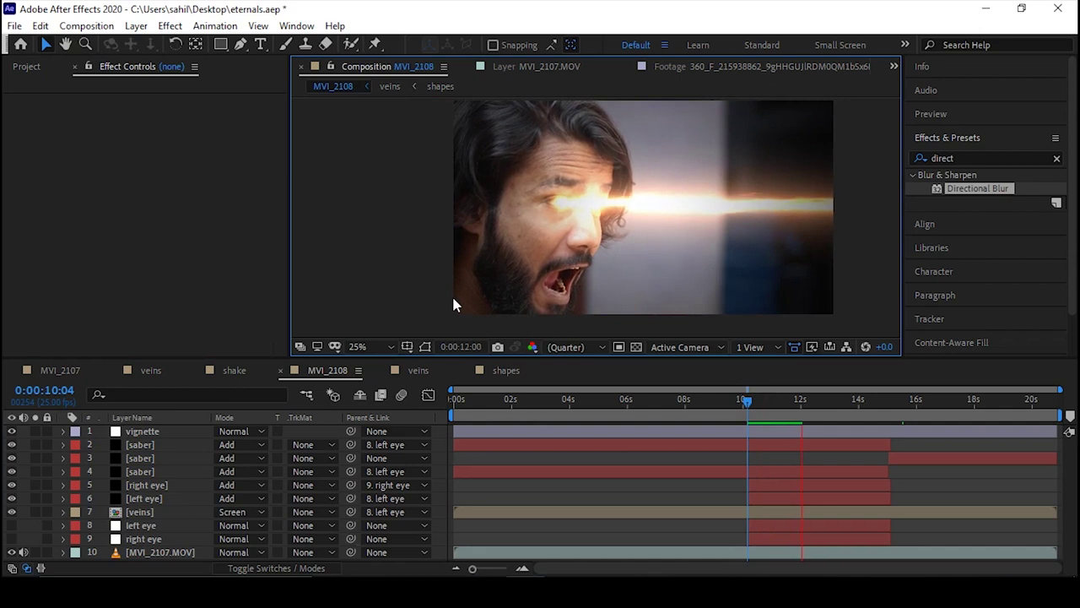
- Create an adjustment layer above all other layers and name it heat
{"action": "left_click_drag", "start_coordinate": [449, 359], "coordinate": [451, 291]}
{"action": "right_click", "coordinate": [142, 521]}
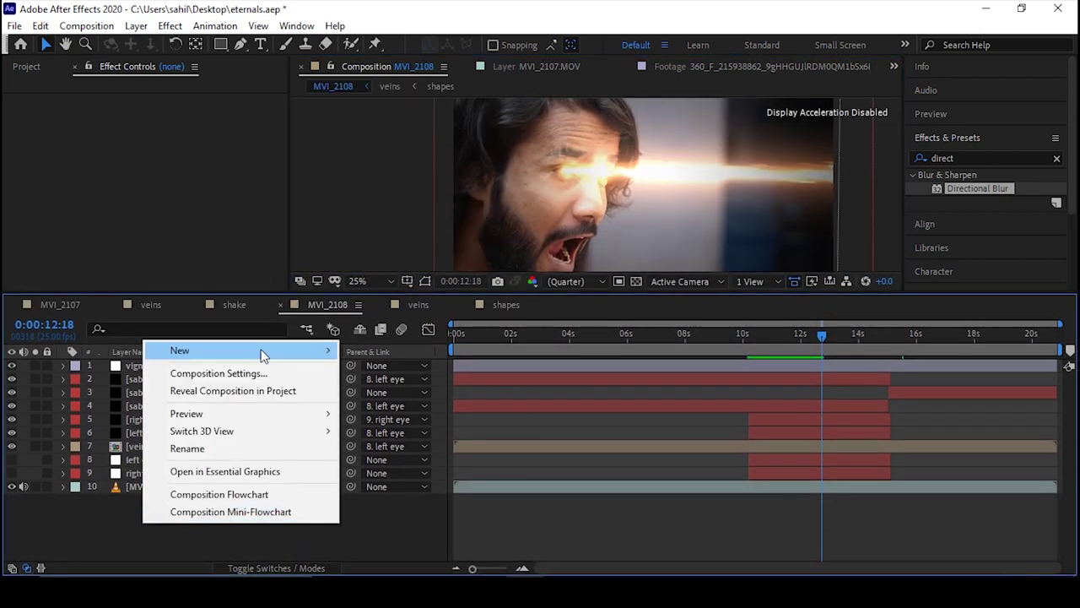
{"action": "mouse_move", "coordinate": [261, 353]}
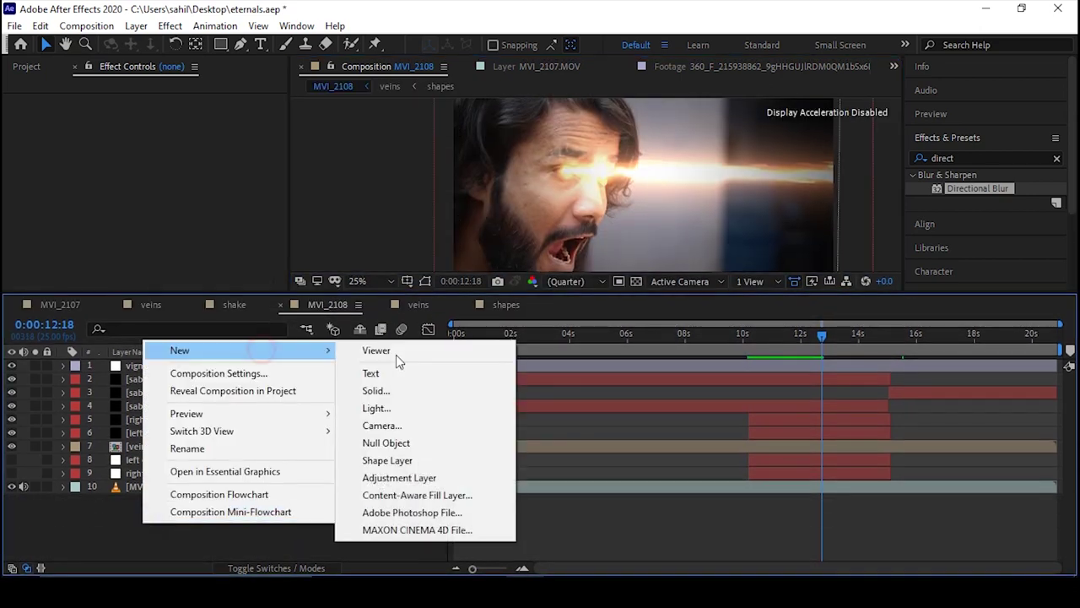
{"action": "left_click", "coordinate": [404, 477]}
{"action": "left_click", "coordinate": [166, 379]}
{"action": "left_click", "coordinate": [174, 368]}
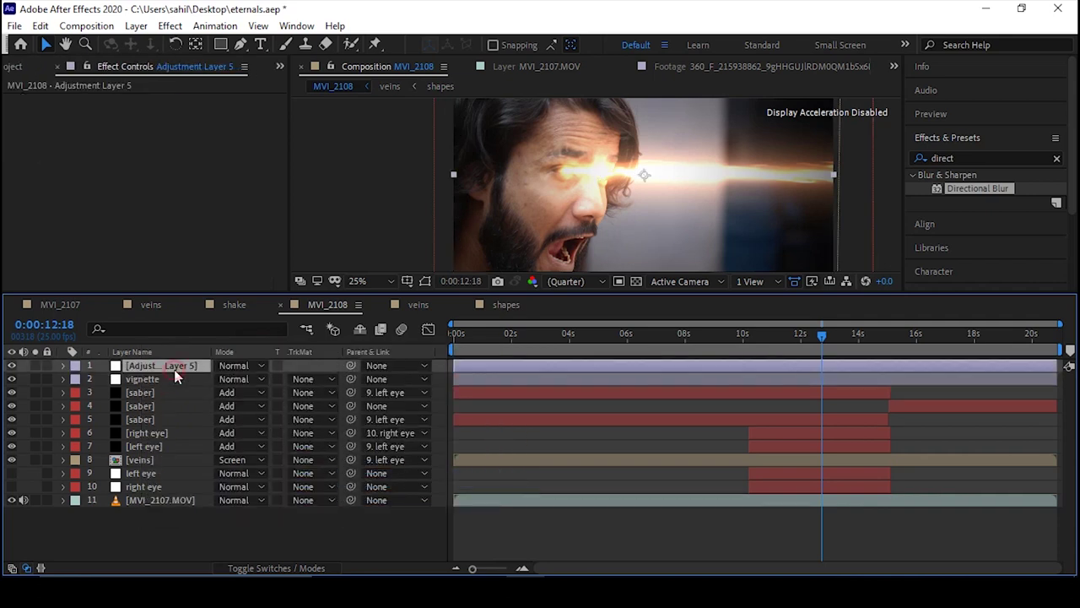
{"action": "key", "text": "Return"}
{"action": "type", "text": "heat"}
{"action": "key", "text": "Return"}
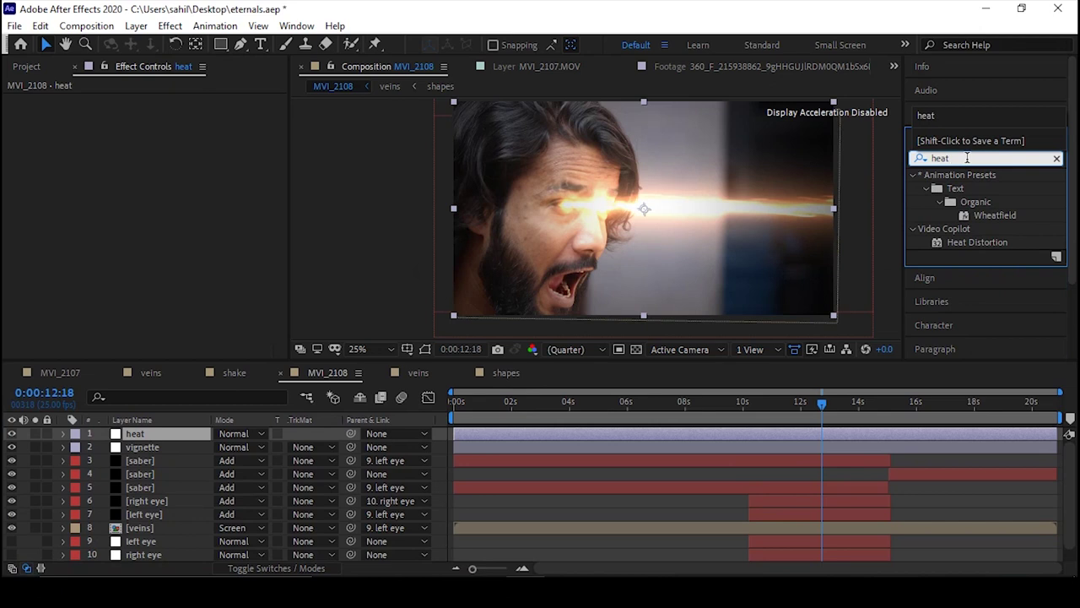
- Apply Heat Distortion to the heat layer and draw a curved Pen mask around the beam, from the eye to beyond the frame
{"action": "left_click_drag", "start_coordinate": [547, 507], "coordinate": [164, 435]}
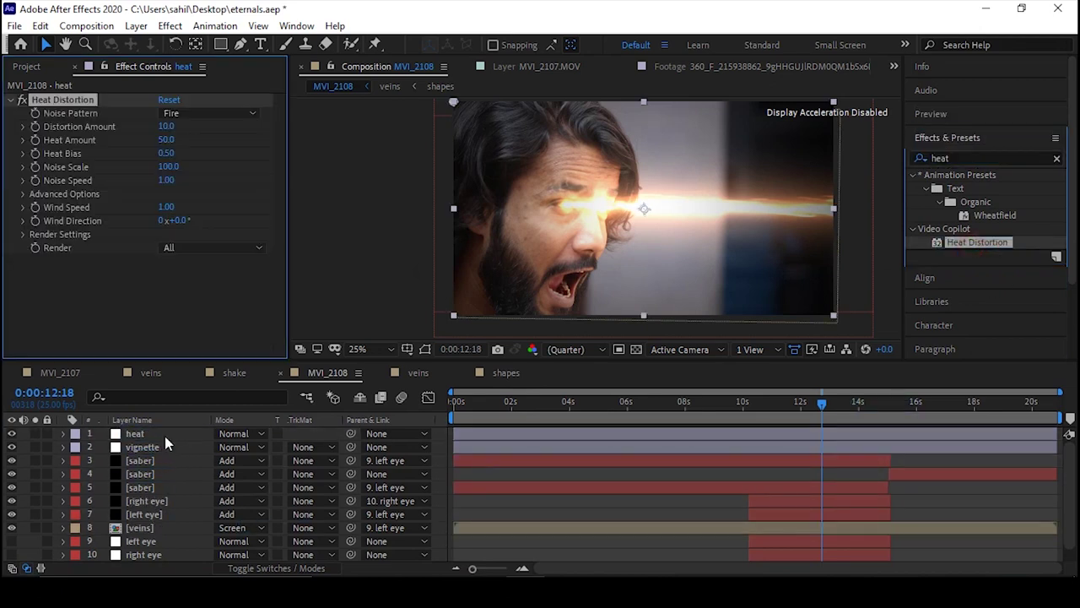
{"action": "left_click", "coordinate": [241, 44]}
{"action": "left_click", "coordinate": [566, 196]}
{"action": "left_click_drag", "start_coordinate": [711, 183], "coordinate": [751, 183]}
{"action": "mouse_move", "coordinate": [820, 185]}
{"action": "left_mouse_down"}
{"action": "mouse_move", "coordinate": [844, 182]}
{"action": "mouse_move", "coordinate": [896, 208]}
{"action": "left_mouse_up"}
{"action": "left_click_drag", "start_coordinate": [879, 235], "coordinate": [855, 248]}
{"action": "left_click_drag", "start_coordinate": [789, 259], "coordinate": [759, 259]}
{"action": "mouse_move", "coordinate": [700, 253]}
{"action": "left_mouse_down"}
{"action": "mouse_move", "coordinate": [671, 250]}
{"action": "mouse_move", "coordinate": [710, 239]}
{"action": "left_mouse_up"}
{"action": "left_click", "coordinate": [572, 221]}
{"action": "left_click_drag", "start_coordinate": [637, 252], "coordinate": [644, 238]}
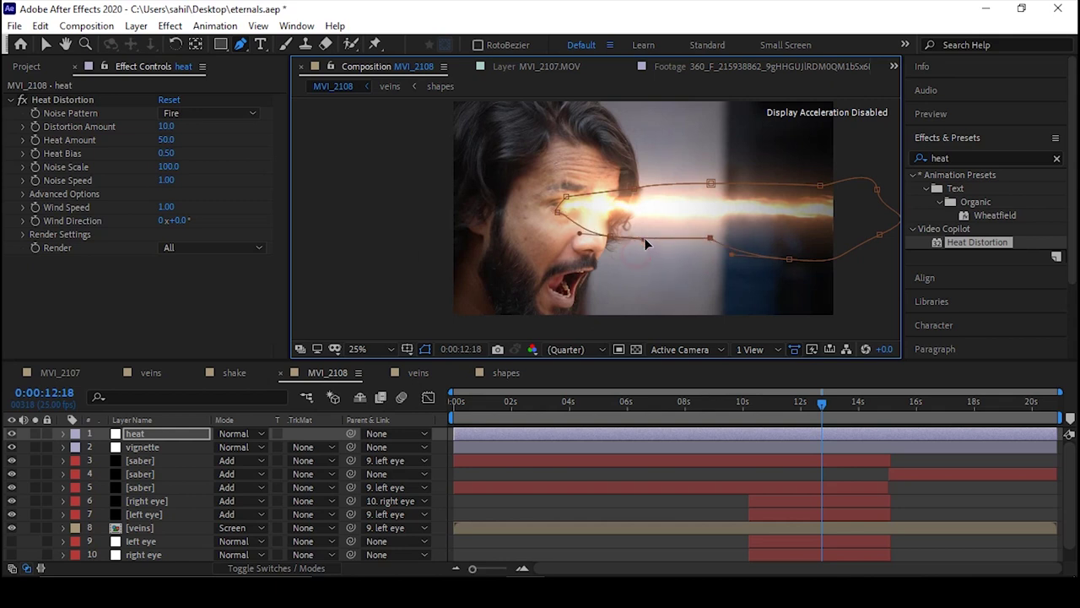
- Set the heat distortion's wind direction to 90°, distortion amount to 12 and heat bias to 1.00
{"action": "left_click", "coordinate": [179, 220]}
{"action": "type", "text": "90"}
{"action": "key", "text": "Return"}
{"action": "left_click_drag", "start_coordinate": [166, 128], "coordinate": [164, 130]}
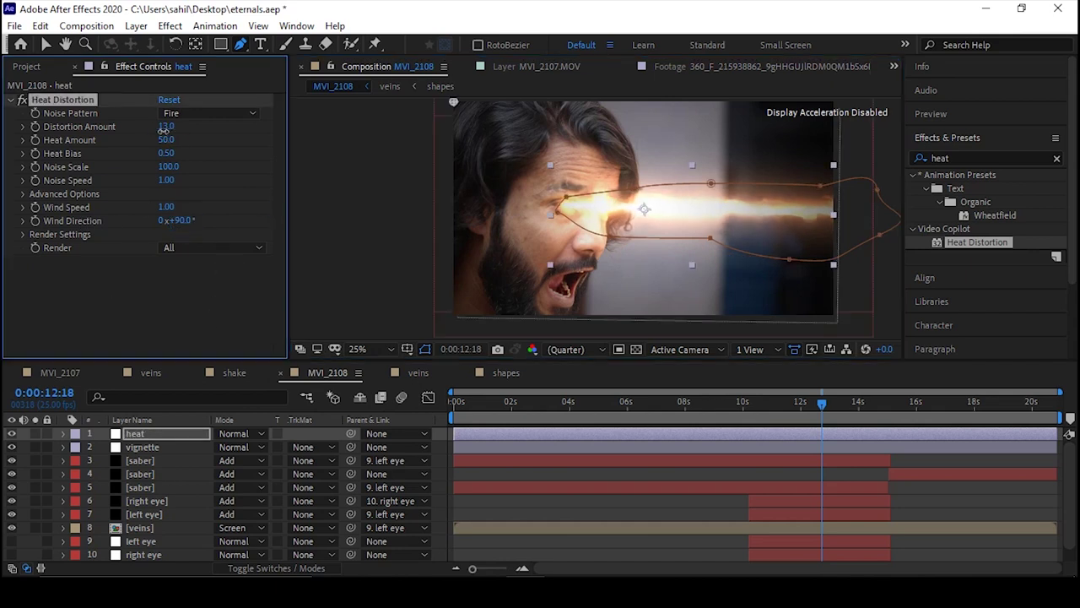
- Feather the heat layer's mask by 13 pixels and parent the layer to the left eye null
{"action": "left_click", "coordinate": [142, 435]}
{"action": "key", "text": "f"}
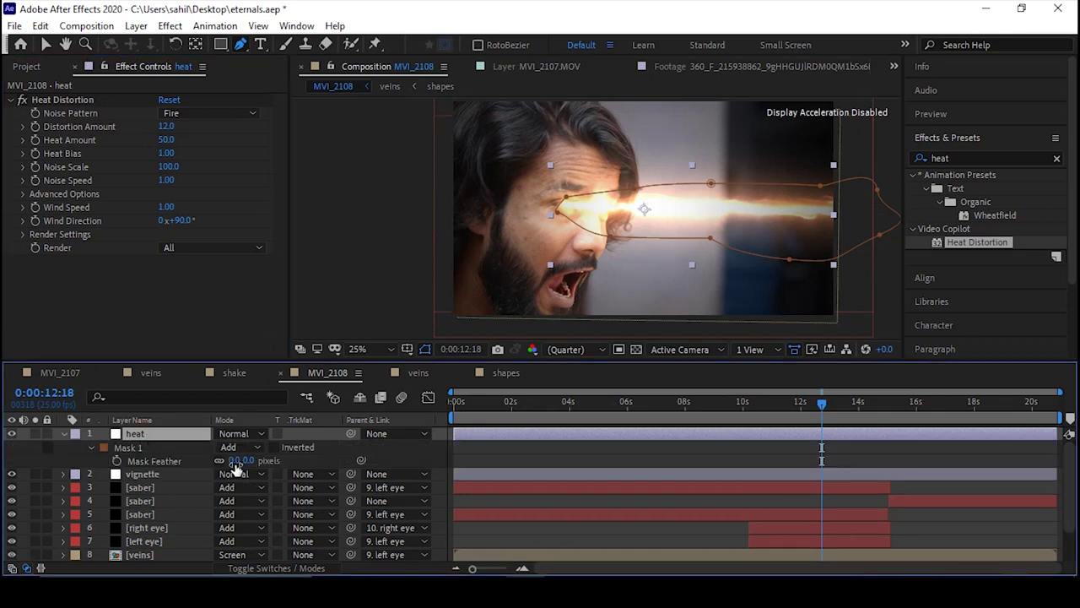
{"action": "left_click_drag", "start_coordinate": [234, 460], "coordinate": [258, 460]}
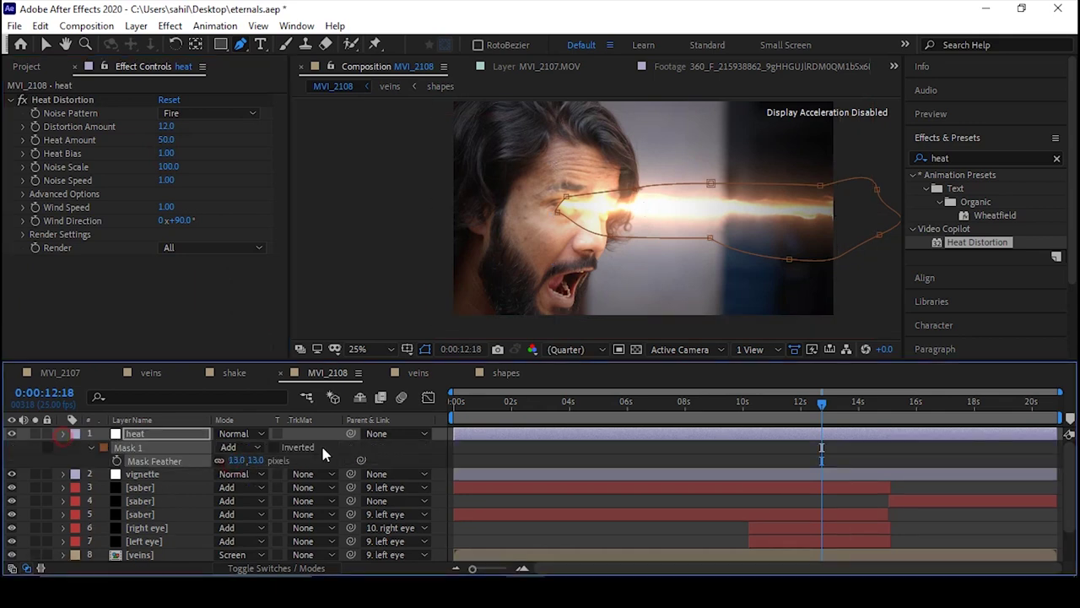
{"action": "key", "text": "f"}
{"action": "left_click_drag", "start_coordinate": [351, 433], "coordinate": [142, 541]}
- Try a heat layer opacity of 0% at 0:00:10:05, restore 100% at 0:00:10:13, and preview the distortion
{"action": "left_click", "coordinate": [748, 417]}
{"action": "key", "text": "v"}
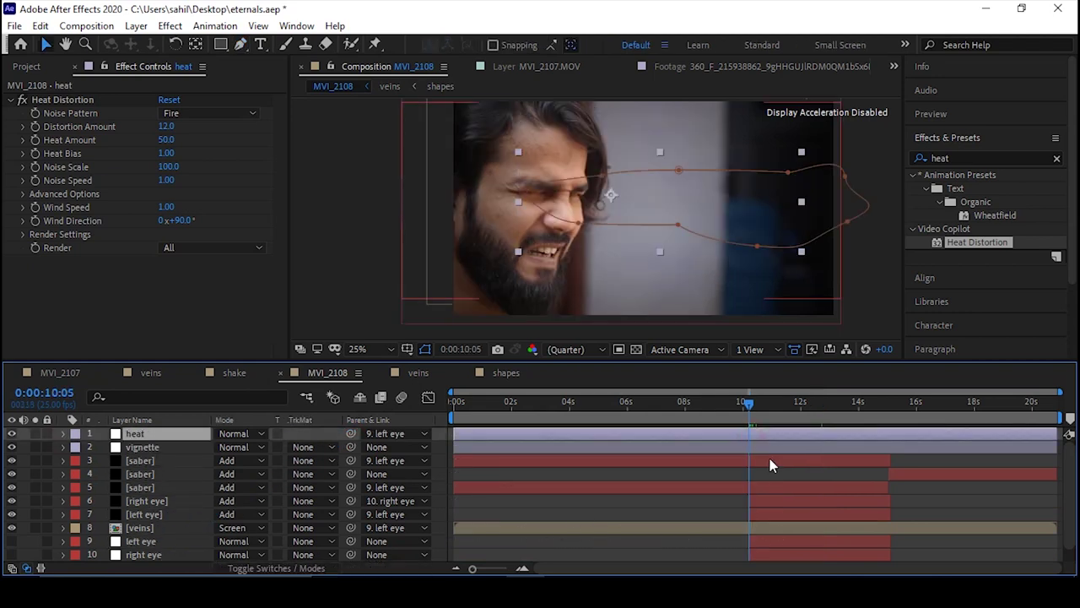
{"action": "key", "text": "t"}
{"action": "left_click_drag", "start_coordinate": [222, 446], "coordinate": [133, 448]}
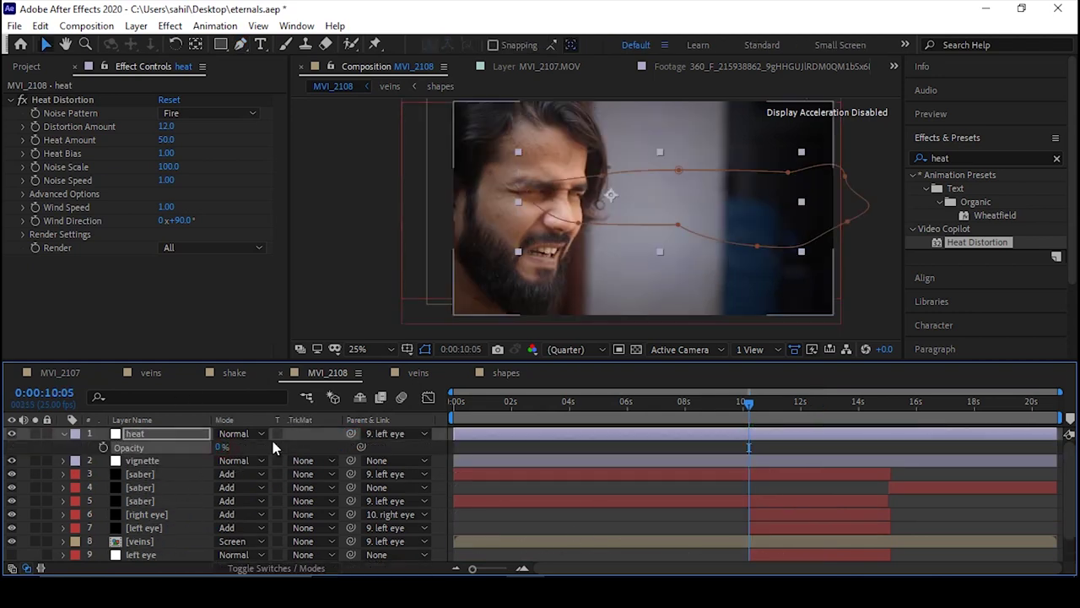
{"action": "left_click_drag", "start_coordinate": [748, 406], "coordinate": [758, 406]}
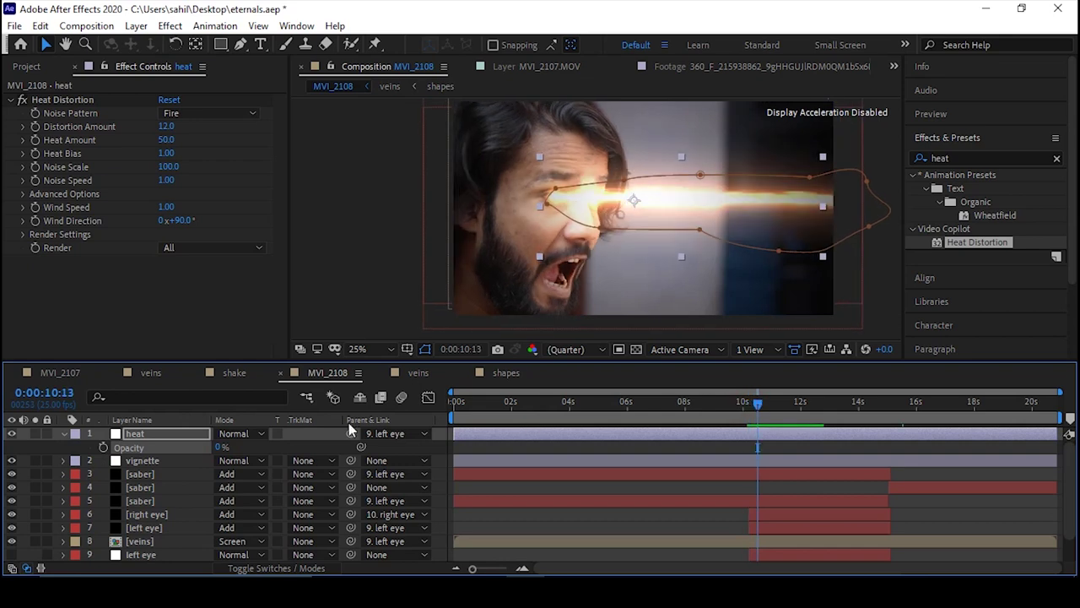
{"action": "left_click_drag", "start_coordinate": [384, 446], "coordinate": [653, 456]}
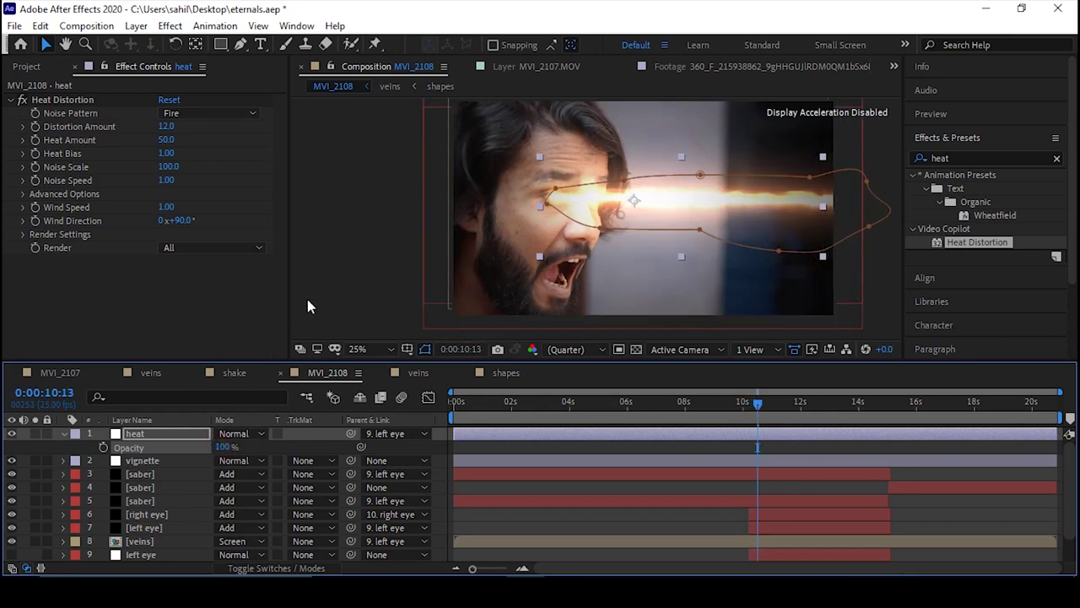
{"action": "key", "text": "space"}
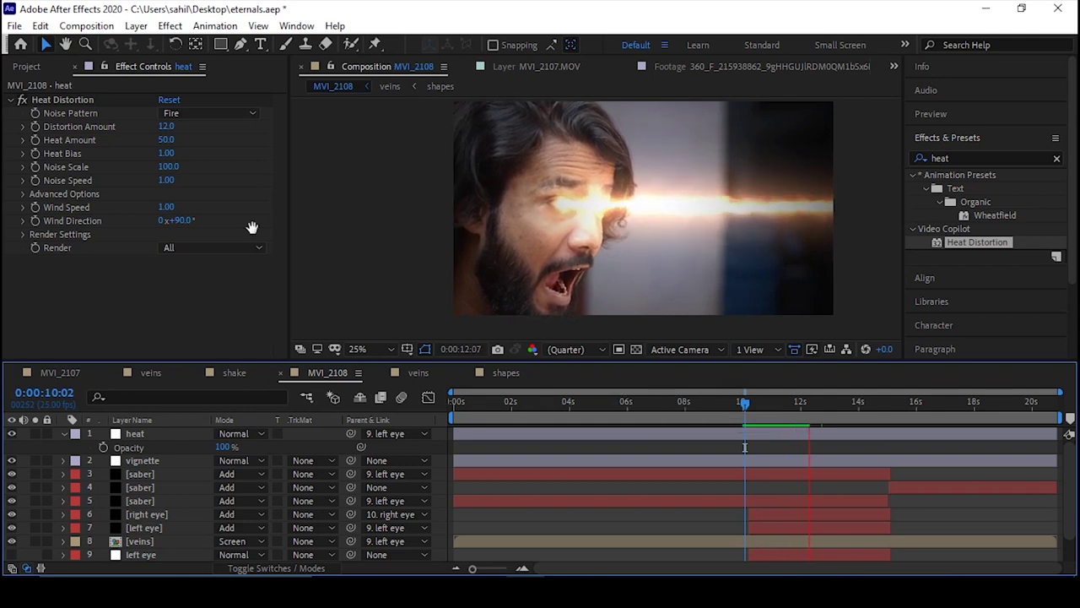
- Lower the heat layer's distortion amount, raise its wind speed, and preview the beam again
{"action": "left_click_drag", "start_coordinate": [166, 126], "coordinate": [157, 129]}
{"action": "left_click_drag", "start_coordinate": [167, 222], "coordinate": [165, 222]}
{"action": "left_click_drag", "start_coordinate": [166, 208], "coordinate": [670, 211]}
{"action": "left_click", "coordinate": [757, 403]}
{"action": "key", "text": "space"}
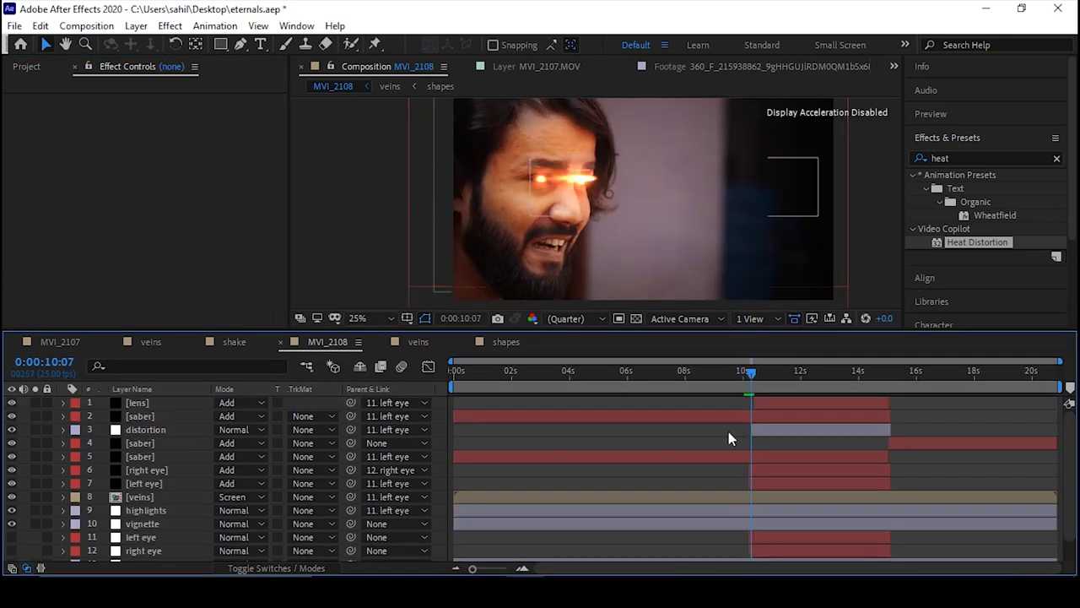
- Compare the face with the highlights adjustment layer hidden and shown, and preview the full laser shot
{"action": "left_click", "coordinate": [160, 511]}
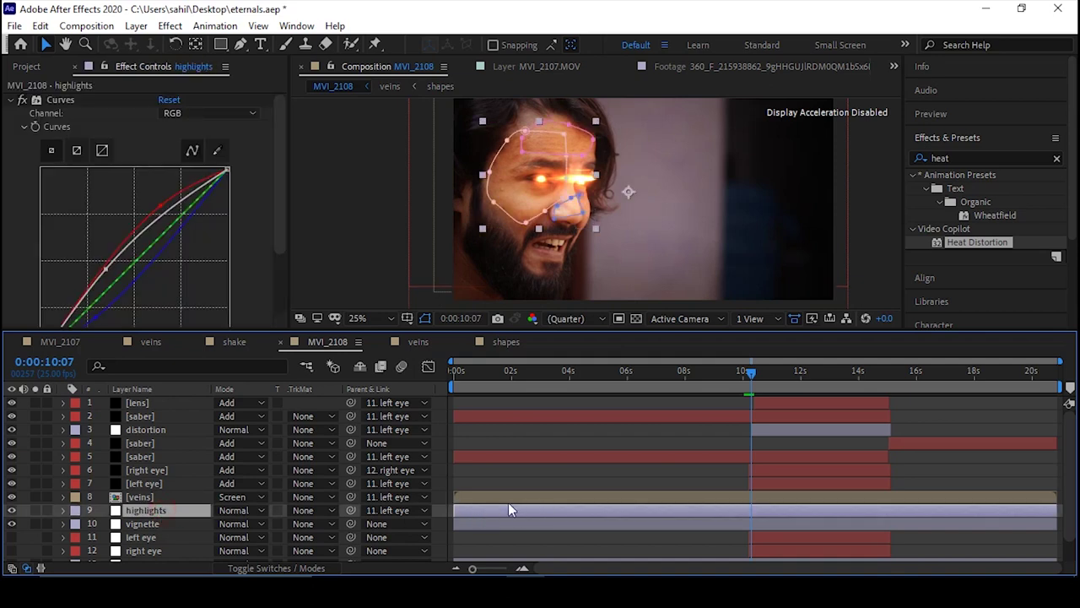
{"action": "left_click", "coordinate": [12, 511]}
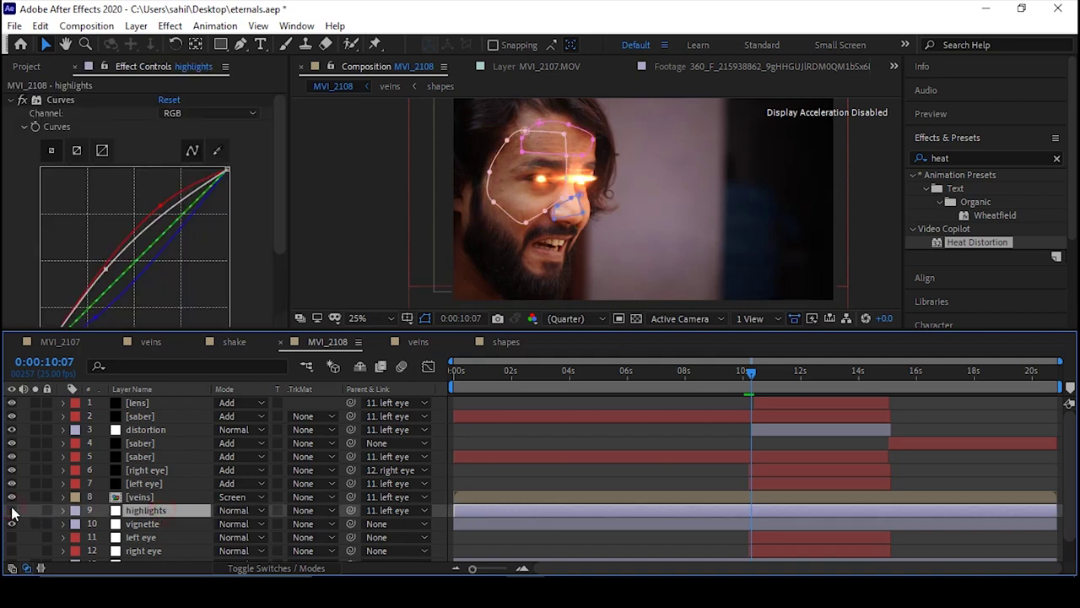
{"action": "left_click", "coordinate": [12, 510]}
{"action": "left_click", "coordinate": [12, 511]}
{"action": "left_click", "coordinate": [12, 511]}
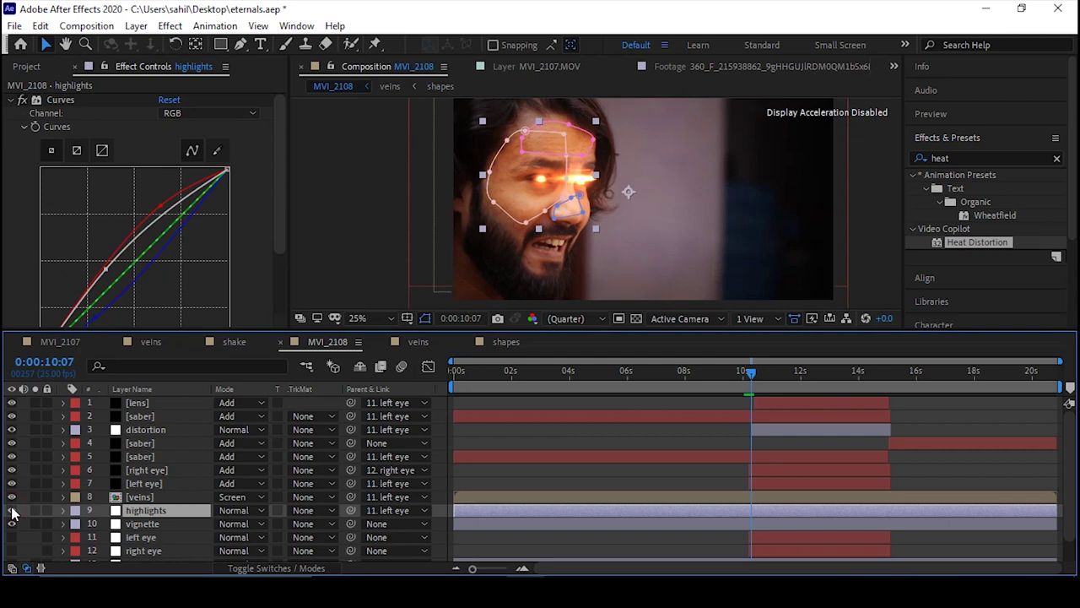
{"action": "left_click", "coordinate": [11, 513]}
{"action": "left_click", "coordinate": [11, 513]}
{"action": "left_click", "coordinate": [374, 293]}
{"action": "key", "text": "space"}
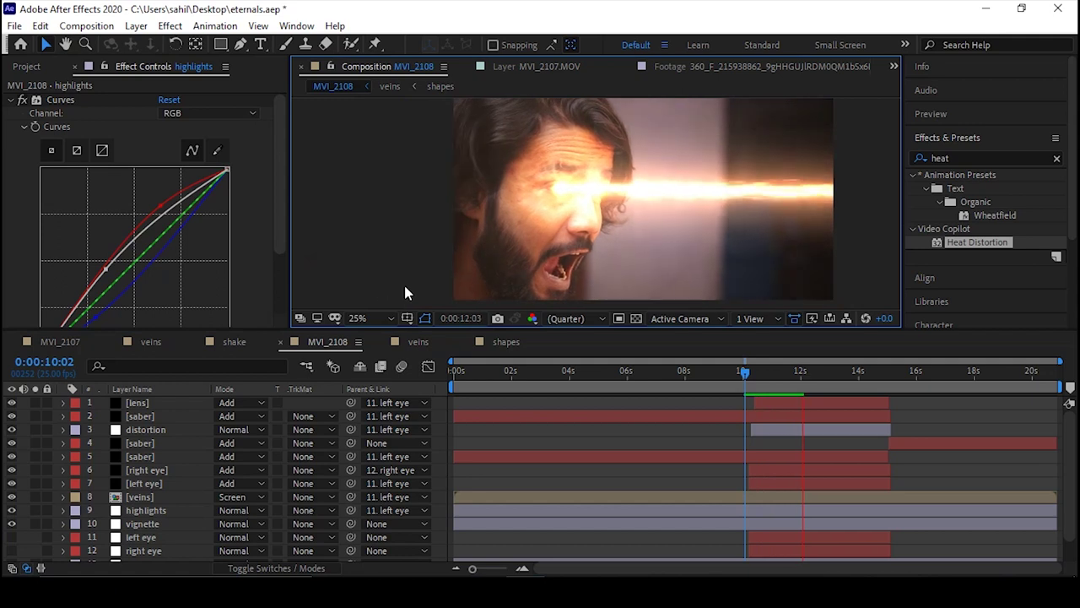
- Inspect the lens layer's Optical Flares settings, transform properties and opacity expression
{"action": "left_click", "coordinate": [749, 206]}
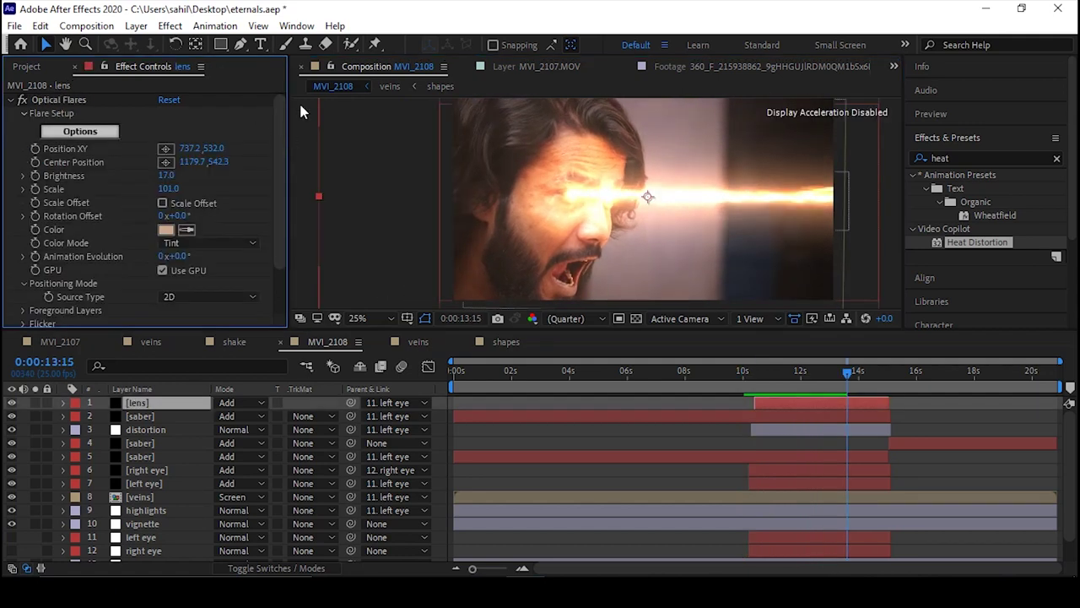
{"action": "key", "text": "t"}
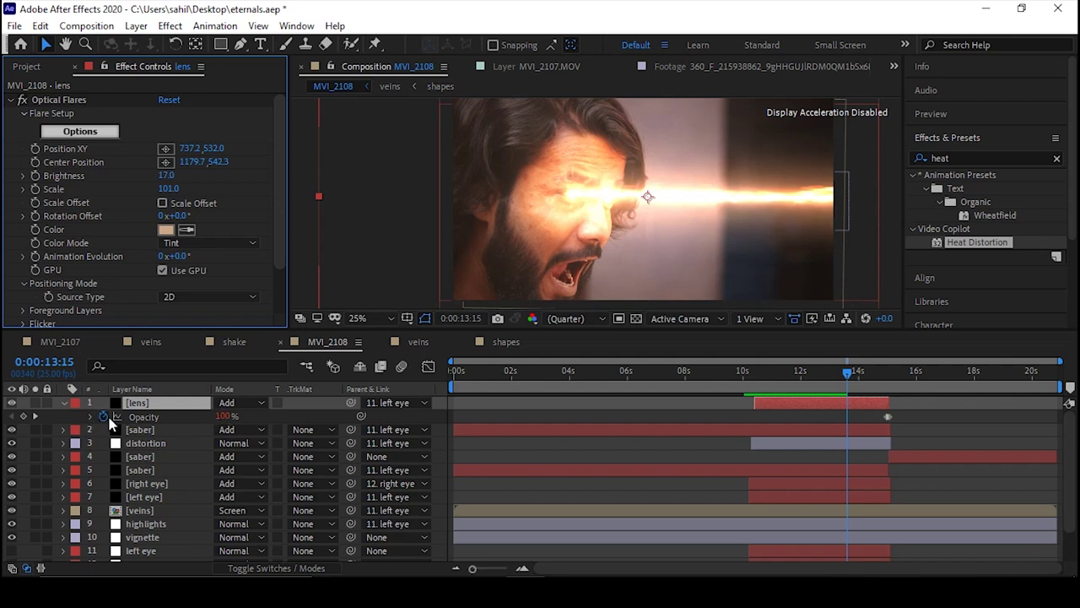
{"action": "key", "text": "u"}
{"action": "key", "text": "u"}
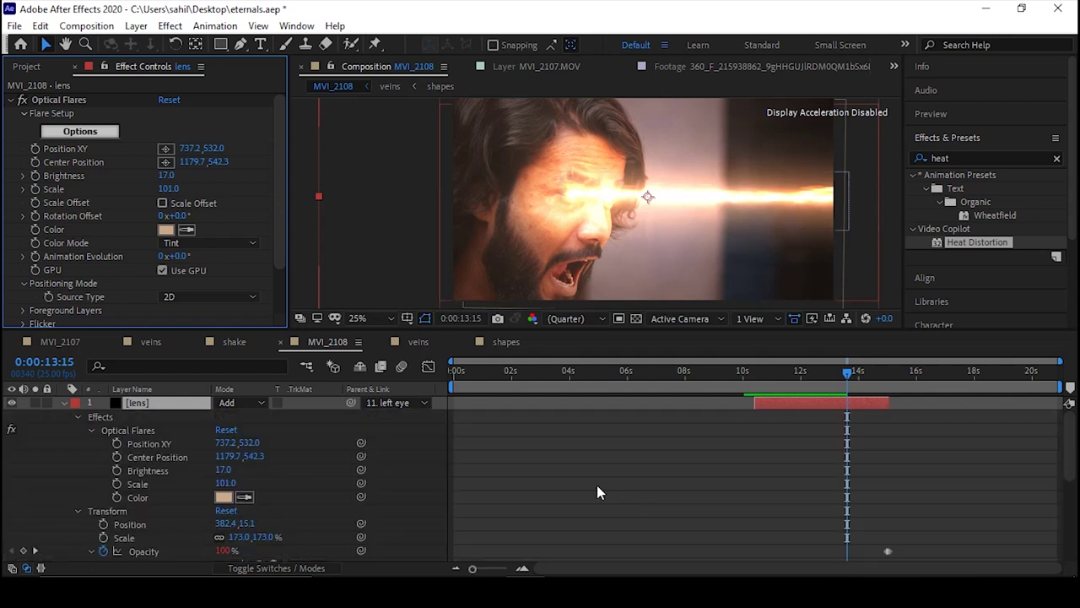
{"action": "scroll", "coordinate": [539, 470], "scroll_direction": "down", "scroll_amount": 3}
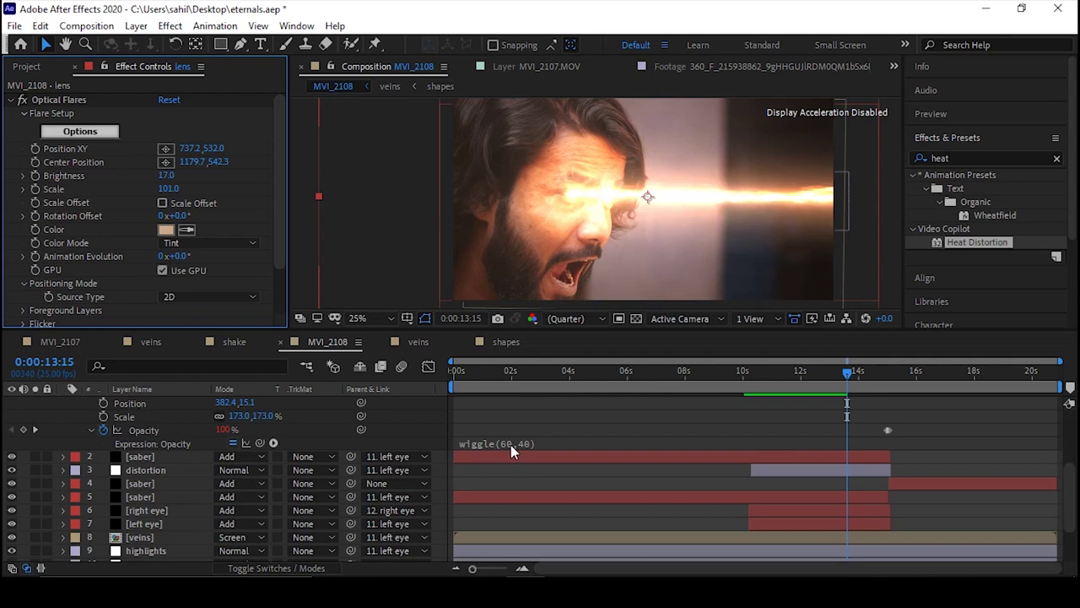
- Examine the lens layer's wiggle opacity expression and scrub back through the laser shot
{"action": "left_click", "coordinate": [547, 443]}
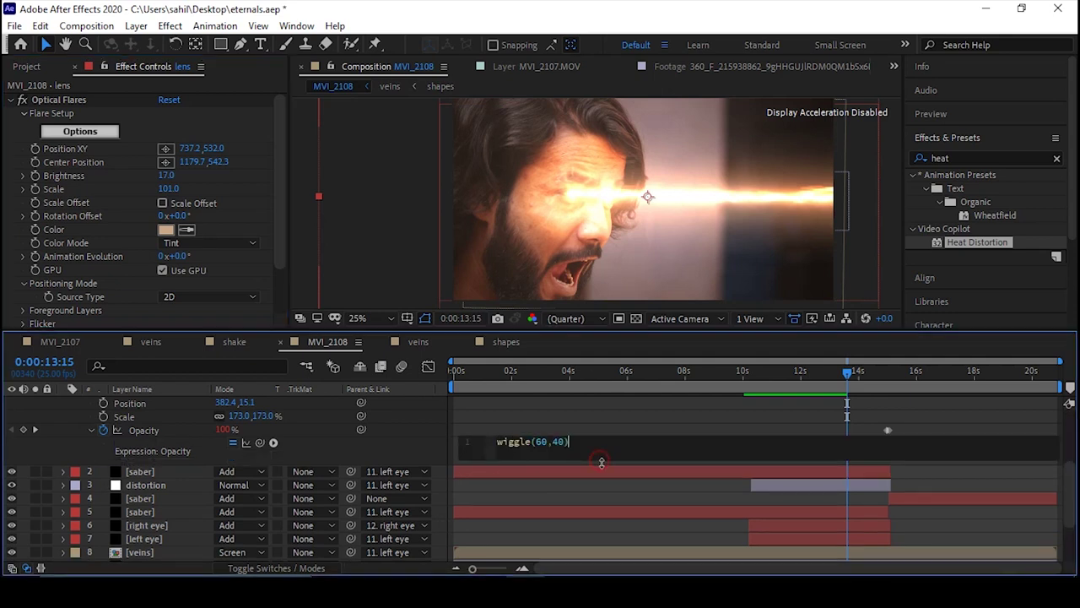
{"action": "left_click", "coordinate": [591, 490]}
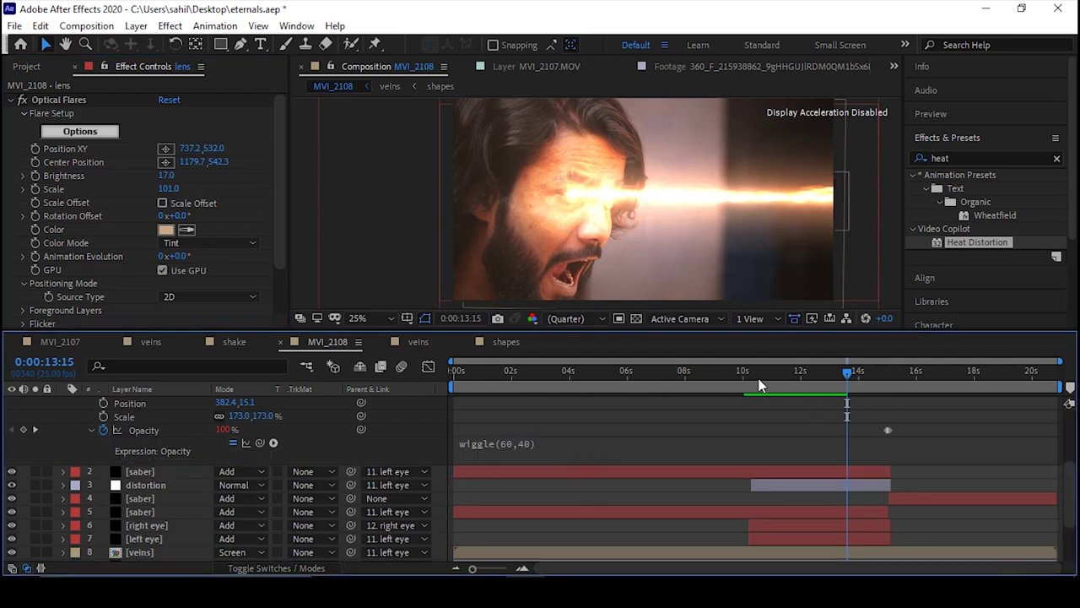
{"action": "left_click_drag", "start_coordinate": [754, 374], "coordinate": [784, 374]}
- Pre-compose all layers of MVI_2108 into a new composition named shake, moving all attributes into it
{"action": "left_click", "coordinate": [145, 405]}
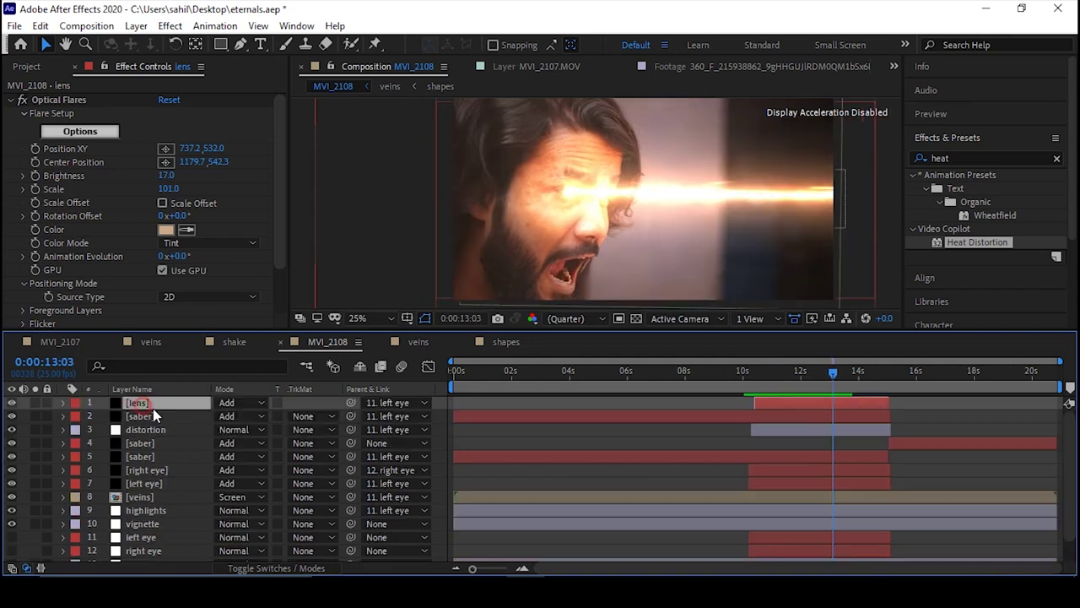
{"action": "key", "text": "ctrl+a"}
{"action": "right_click", "coordinate": [177, 425]}
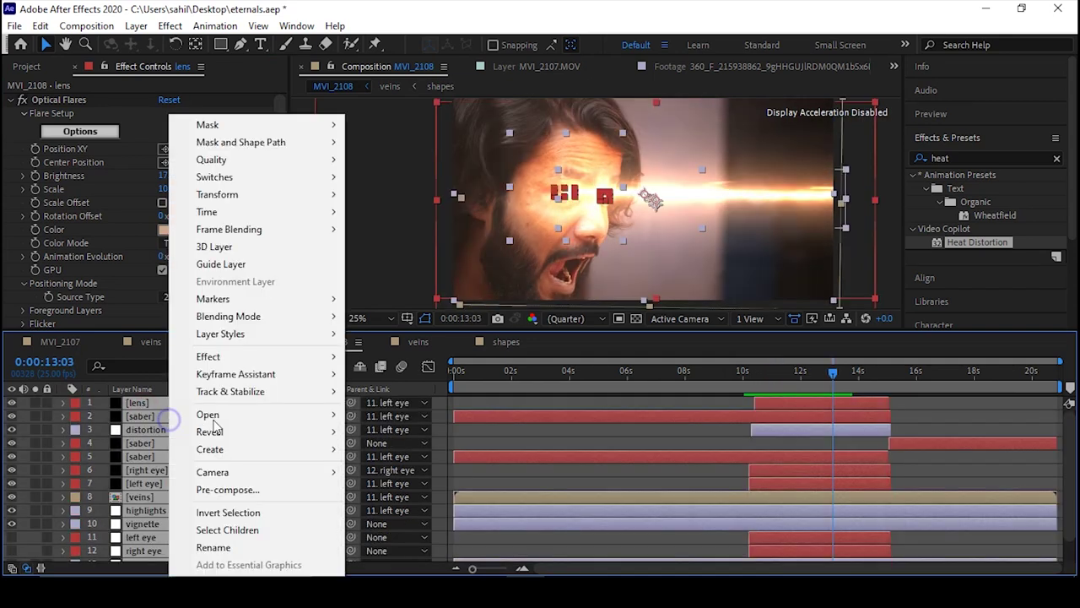
{"action": "left_click", "coordinate": [226, 490]}
{"action": "type", "text": "shake"}
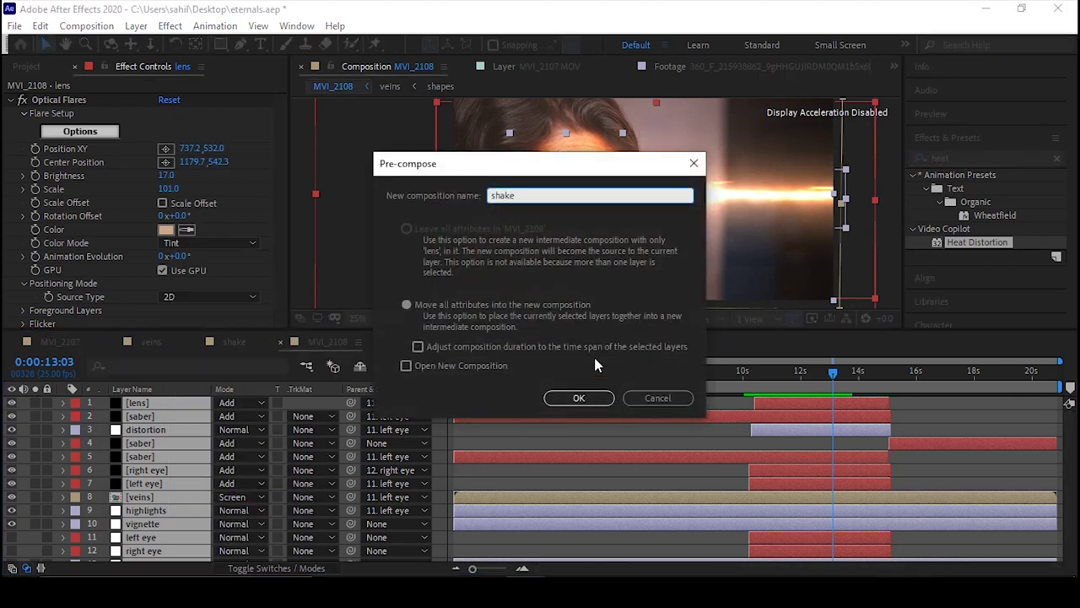
{"action": "left_click", "coordinate": [579, 401]}
- Scale the shake layer up to 103.2%
{"action": "key", "text": "s"}
{"action": "left_click_drag", "start_coordinate": [241, 416], "coordinate": [264, 421]}
{"action": "left_click", "coordinate": [299, 476]}
- Split the shake layer at 0:00:10:12, where the laser starts
{"action": "left_click", "coordinate": [743, 404]}
{"action": "left_click_drag", "start_coordinate": [833, 373], "coordinate": [757, 372]}
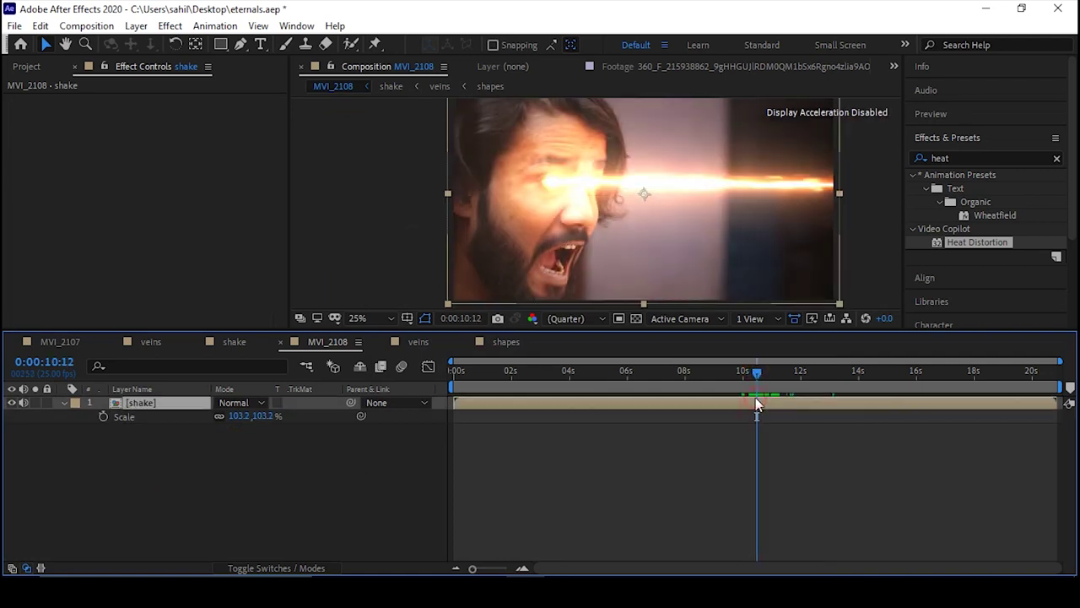
{"action": "key", "text": "ctrl+shift+d"}
- Add the expression wiggle(16.25) to the Position of the shake segment that starts at the laser
{"action": "key", "text": "Page_Down"}
{"action": "key", "text": "Page_Down"}
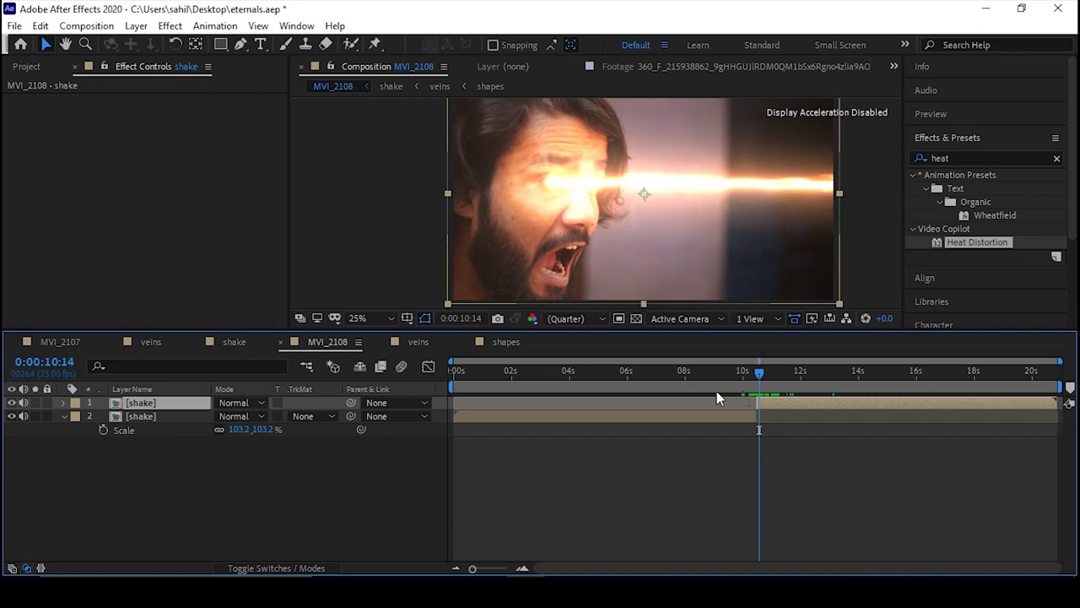
{"action": "key", "text": "p"}
{"action": "left_click", "coordinate": [104, 416], "text": "alt"}
{"action": "type", "text": "wiggl"}
{"action": "key", "text": "Return"}
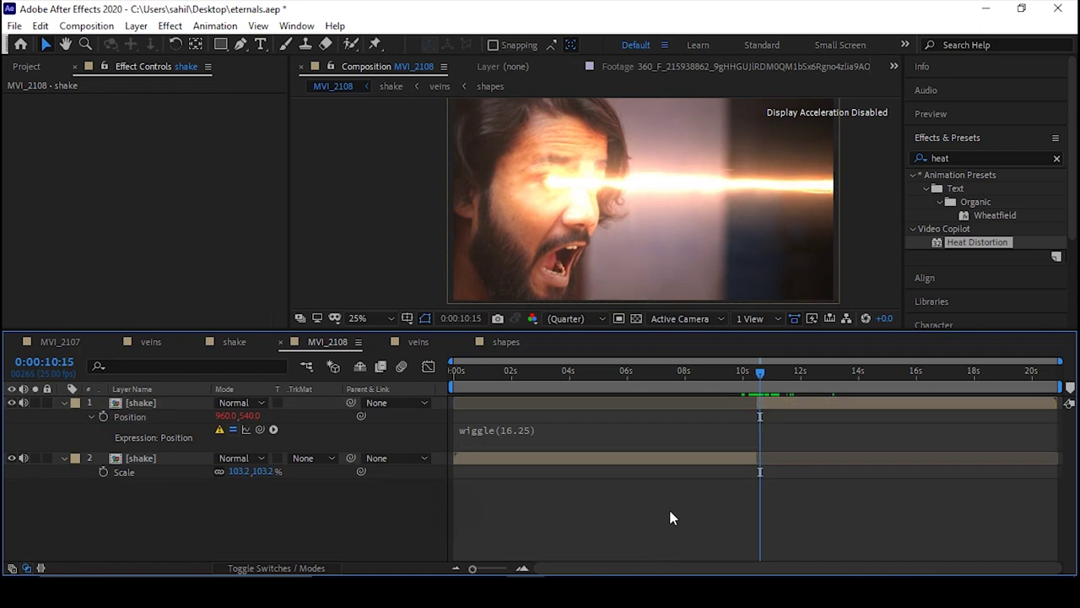
- Split the wiggling shake segment at 0:00:10:16 and set the new segment's Position expression to wiggle(9.16)
{"action": "key", "text": "Page_Down"}
{"action": "key", "text": "ctrl+shift+d"}
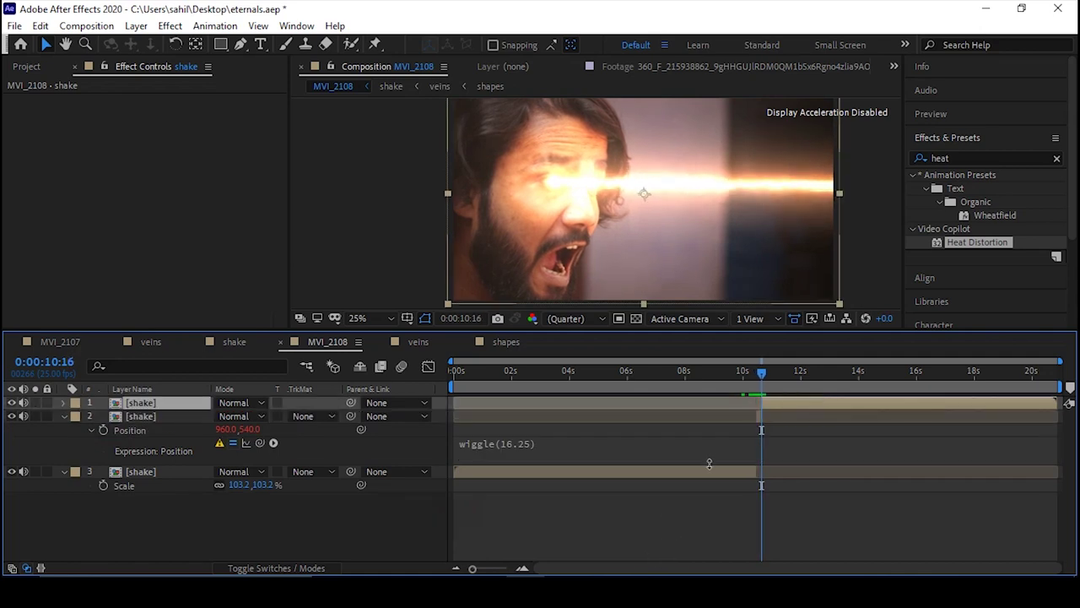
{"action": "key", "text": "u"}
{"action": "key", "text": "u"}
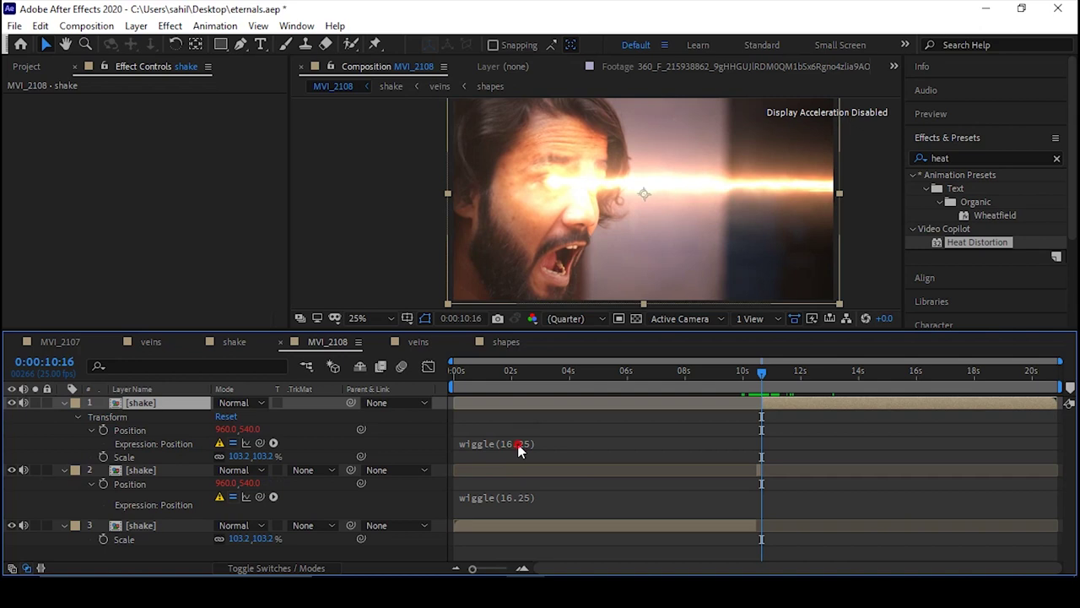
{"action": "left_click", "coordinate": [518, 447]}
{"action": "left_click", "coordinate": [585, 437]}
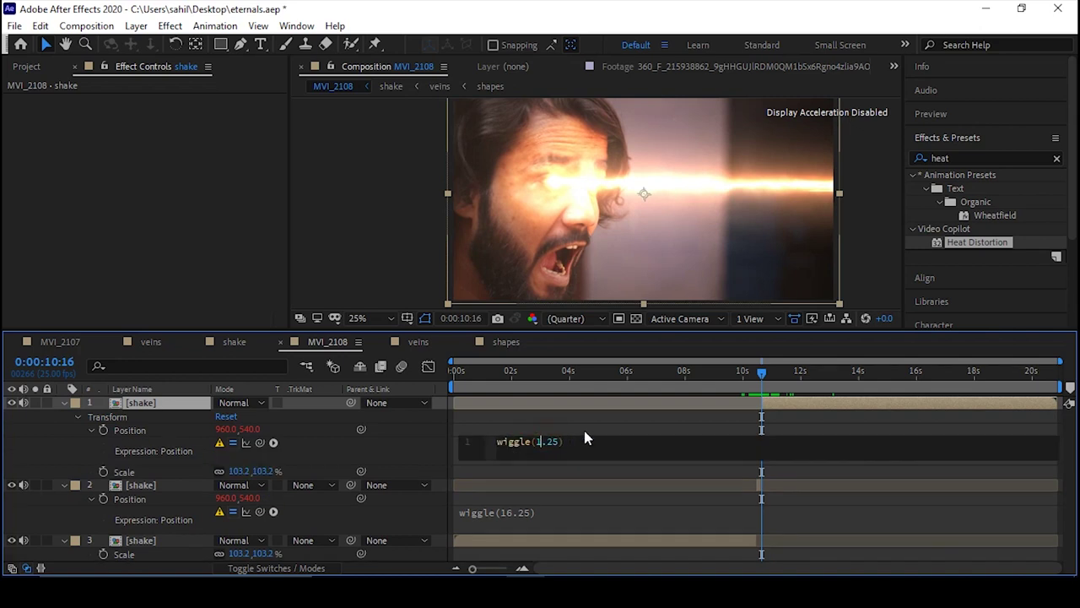
{"action": "left_click", "coordinate": [624, 506]}
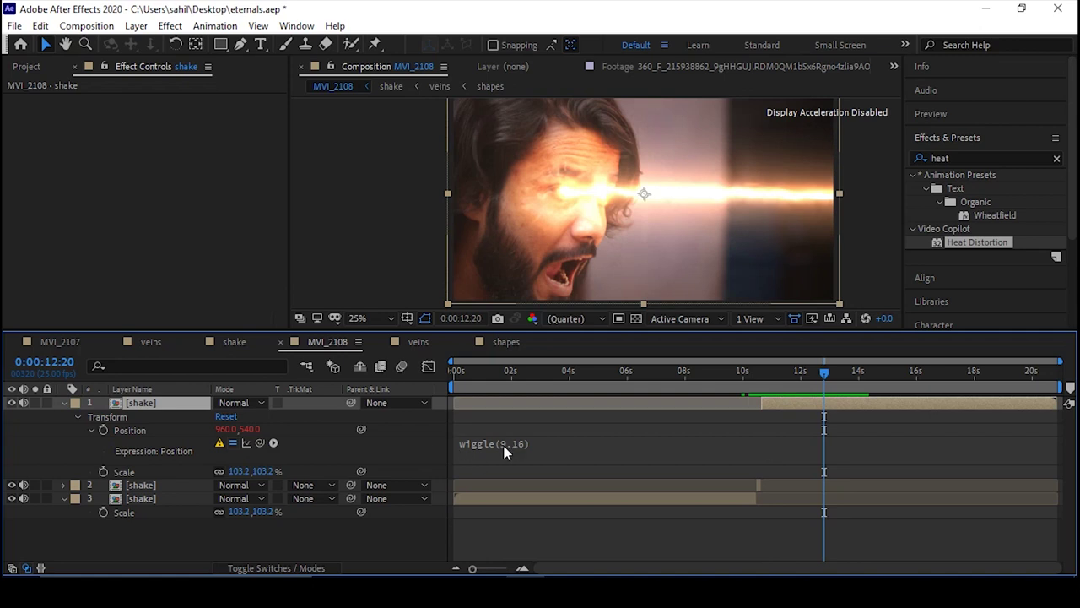
- Correct the top shake segment's Position expression to wiggle(9,16), replacing the period with a comma
{"action": "left_click", "coordinate": [508, 448]}
{"action": "left_click", "coordinate": [546, 441]}
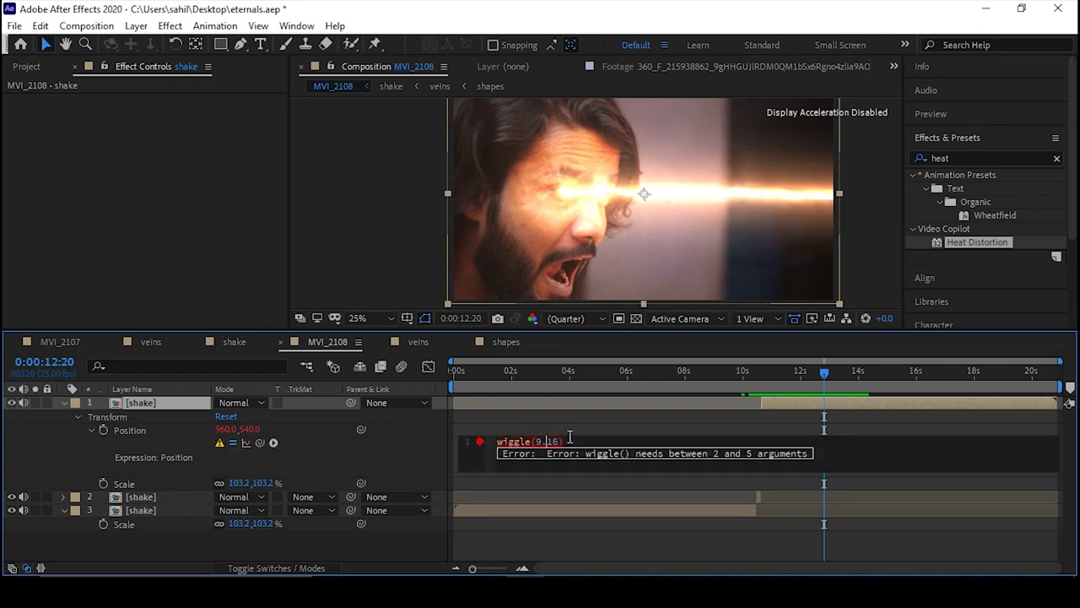
{"action": "key", "text": "BackSpace"}
{"action": "type", "text": ","}
{"action": "left_click", "coordinate": [632, 550]}
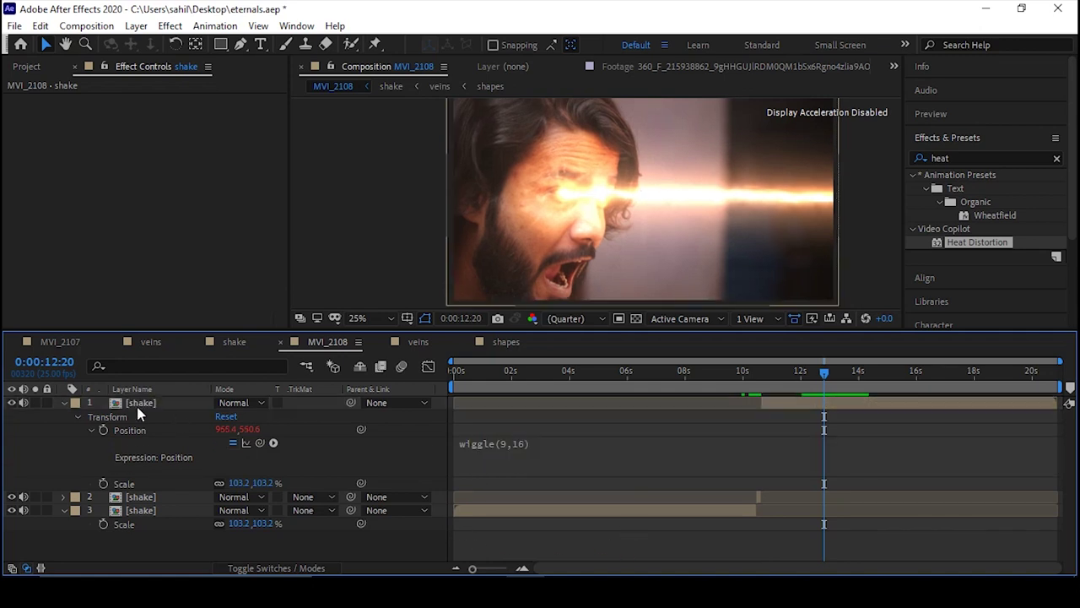
- Collapse the top shake segment's properties and preview the camera shake from 0:00:10:09
{"action": "left_click", "coordinate": [61, 403]}
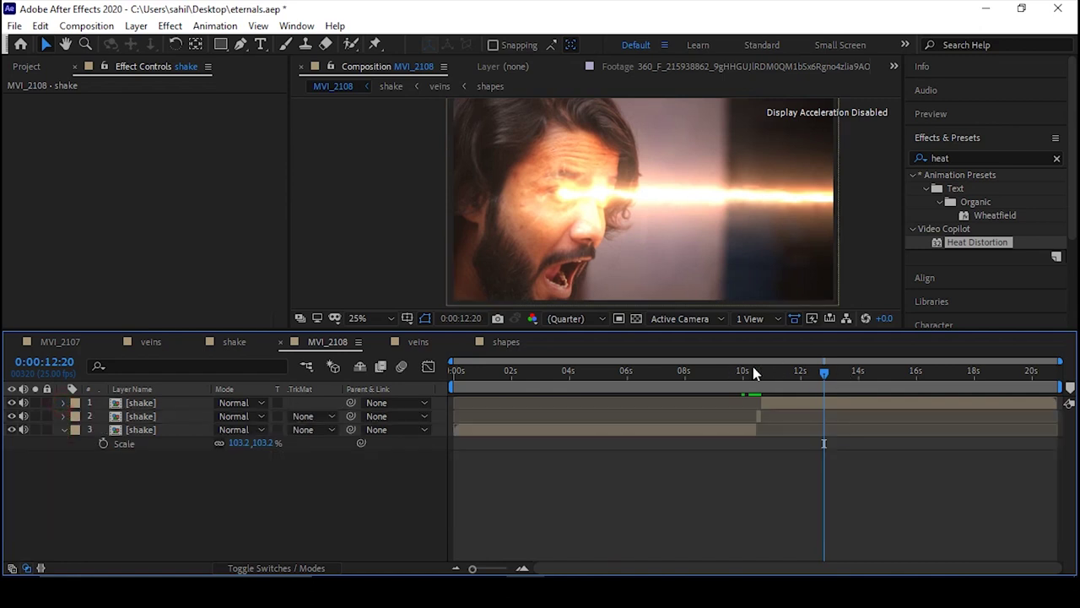
{"action": "left_click", "coordinate": [753, 372]}
{"action": "key", "text": "space"}
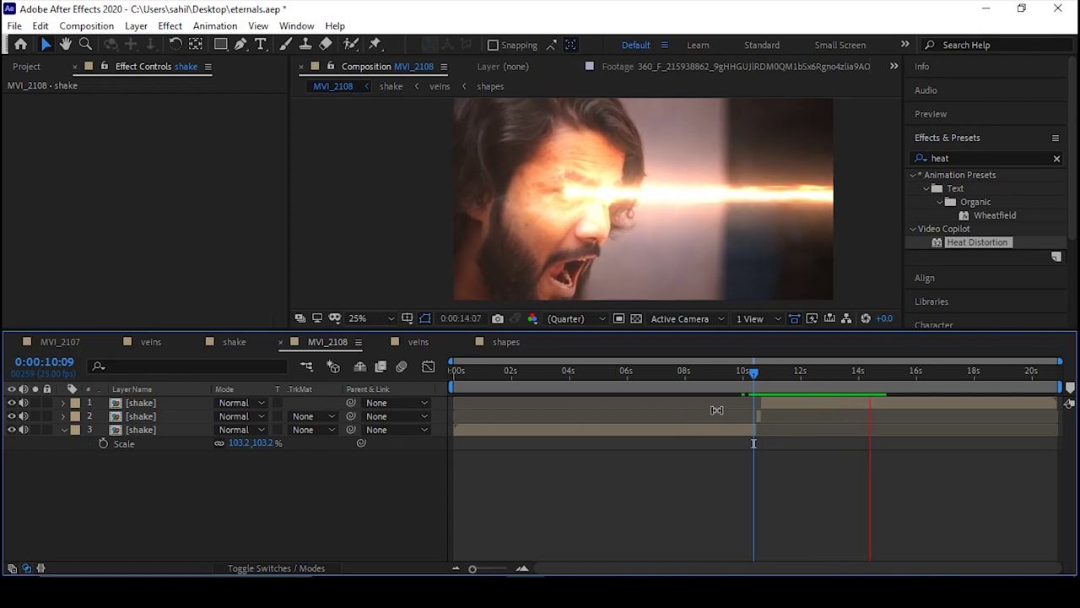
- Split the top shake segment at 0:00:15:02, where the beam leaves the eyes
{"action": "left_click", "coordinate": [902, 372]}
{"action": "mouse_move", "coordinate": [890, 379]}
{"action": "left_mouse_down"}
{"action": "mouse_move", "coordinate": [881, 377]}
{"action": "mouse_move", "coordinate": [889, 379]}
{"action": "left_mouse_up"}
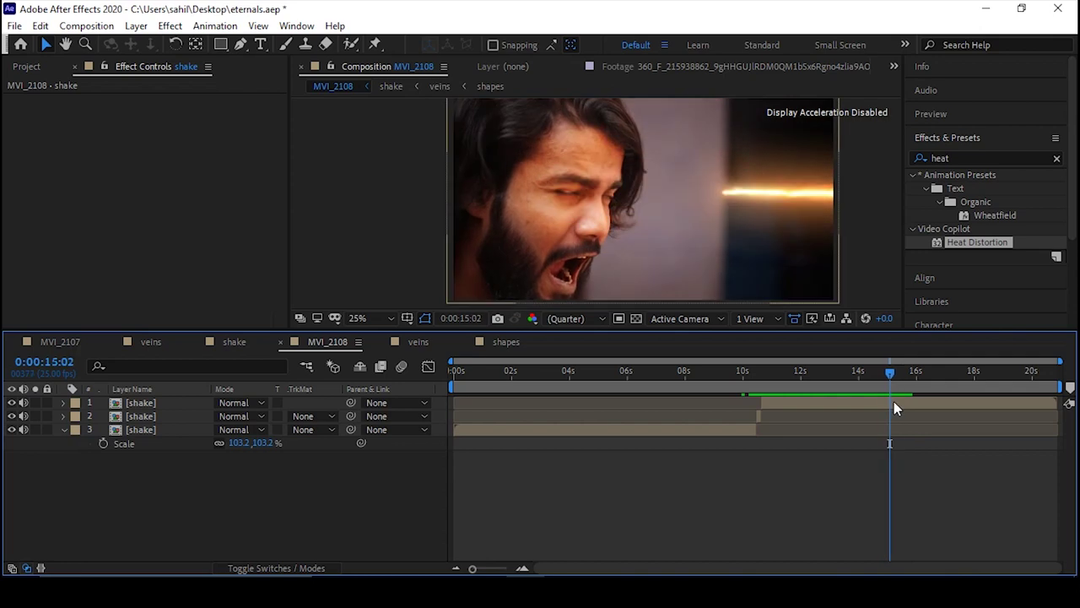
{"action": "left_click", "coordinate": [893, 402]}
{"action": "key", "text": "ctrl+shift+d"}
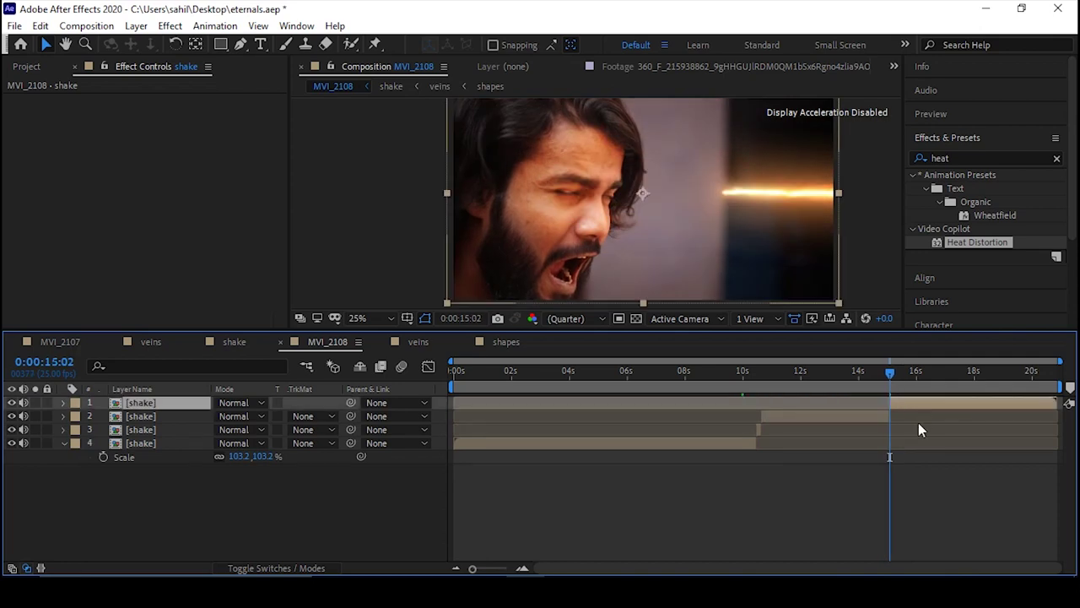
- Set the Position expression of the final shake segment to wiggle(3,6)
{"action": "key", "text": "u"}
{"action": "key", "text": "u"}
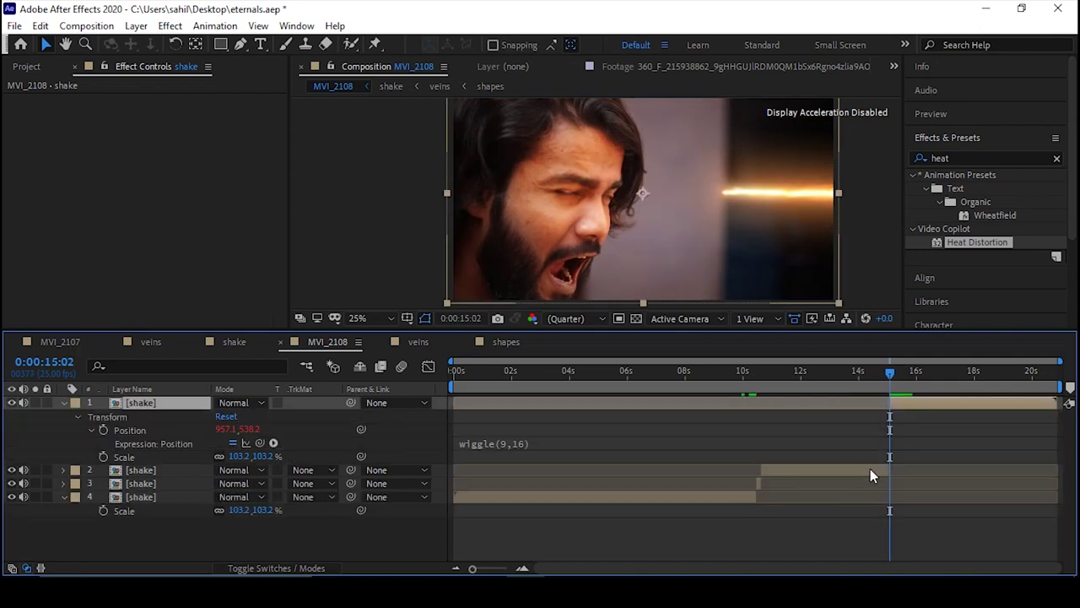
{"action": "left_click", "coordinate": [509, 446]}
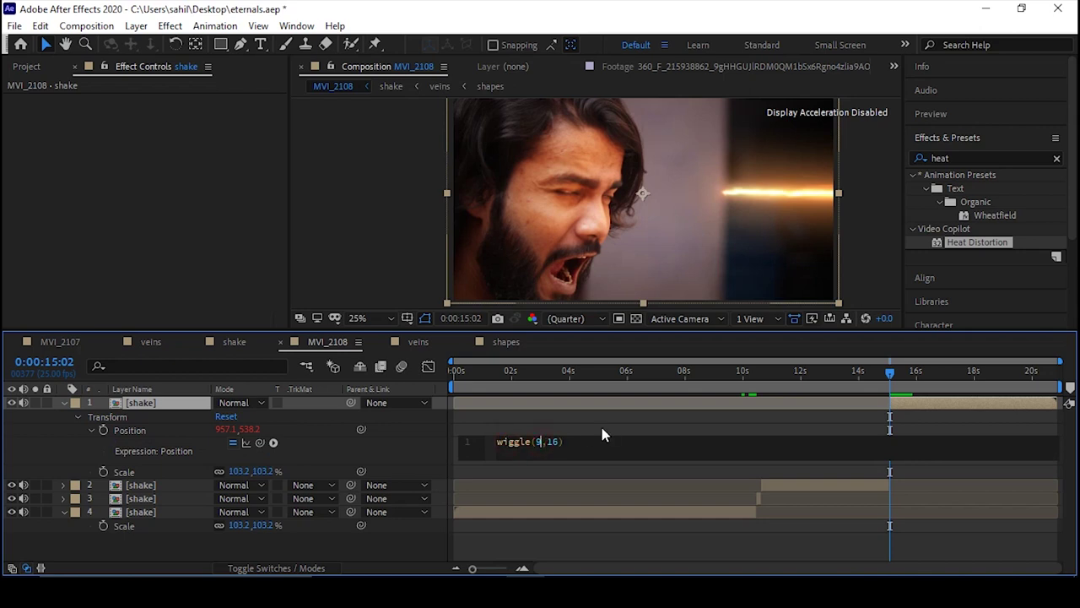
{"action": "left_click", "coordinate": [640, 553]}
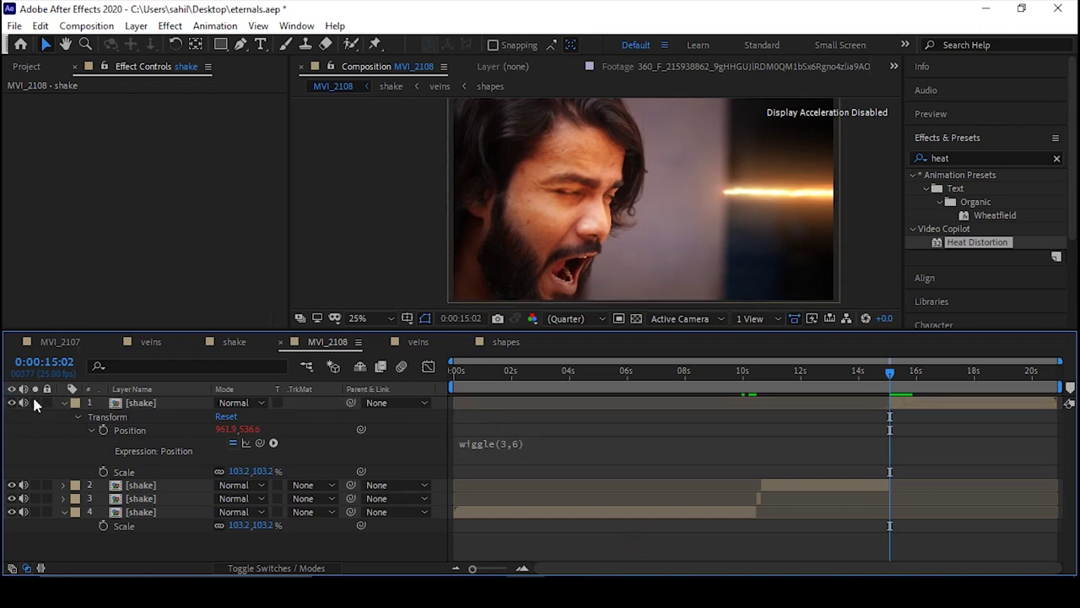
- Collapse the final shake segment's properties and preview the whole shaking laser shot from 0:00:10:03
{"action": "left_click", "coordinate": [63, 403]}
{"action": "left_click_drag", "start_coordinate": [870, 376], "coordinate": [746, 375]}
{"action": "key", "text": "space"}
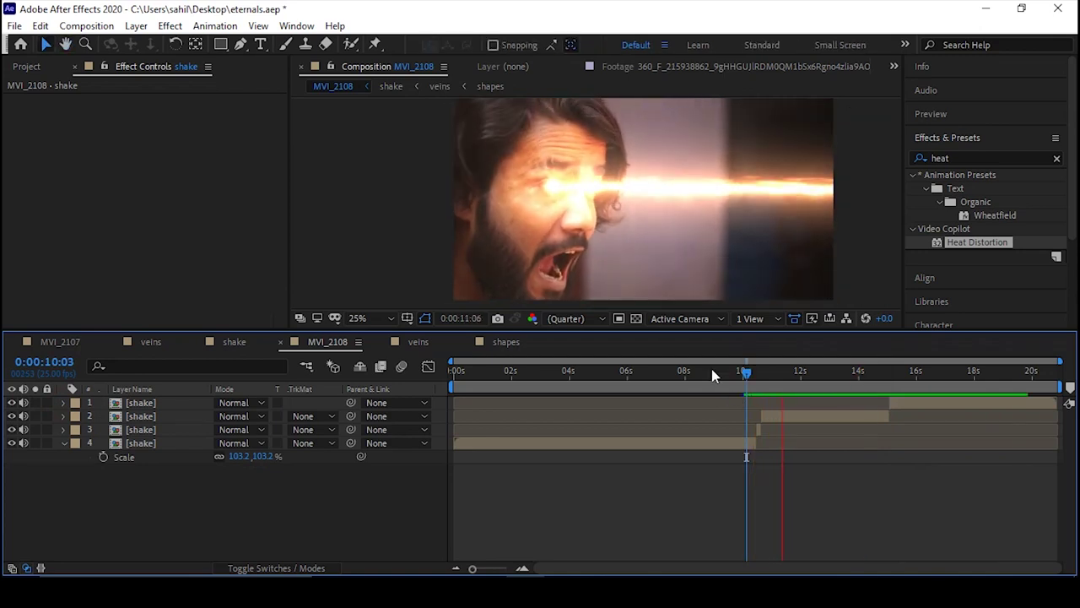